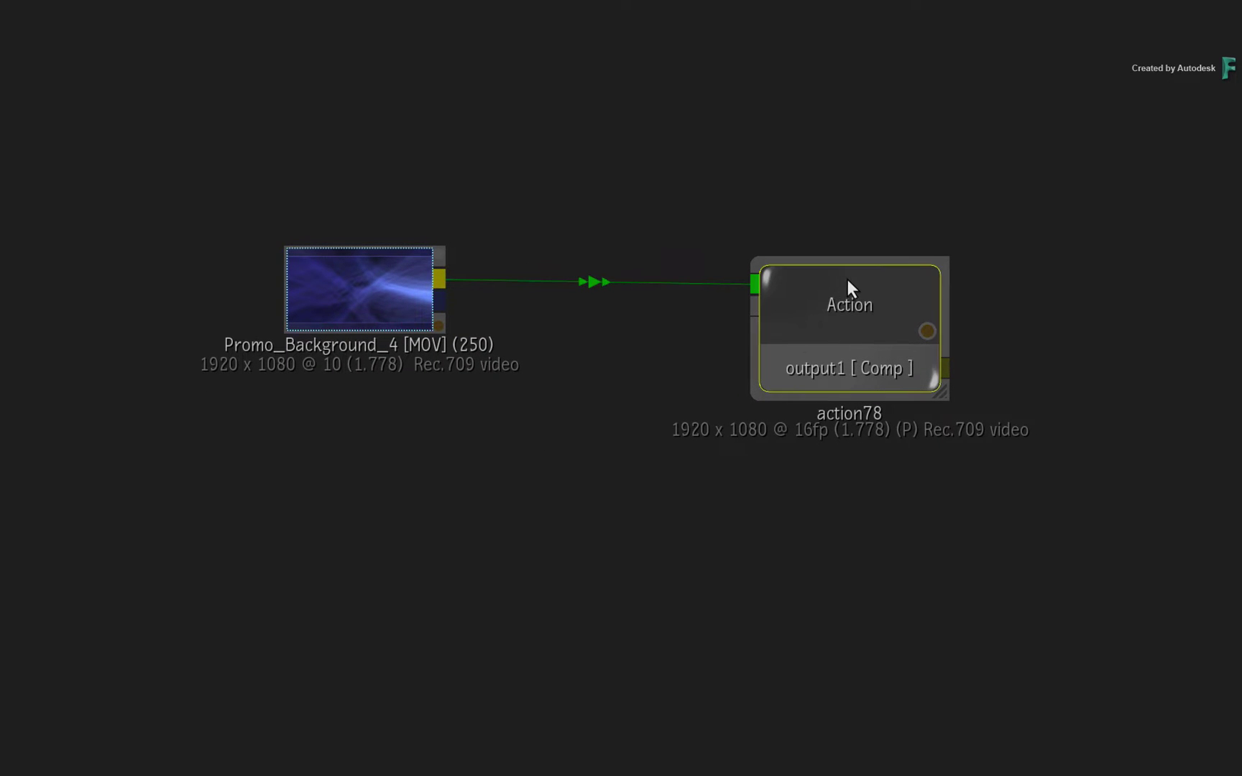
Open the action78 Action scene with its schematic and the background in Result View.
left_click_drag(847, 278, 876, 276)
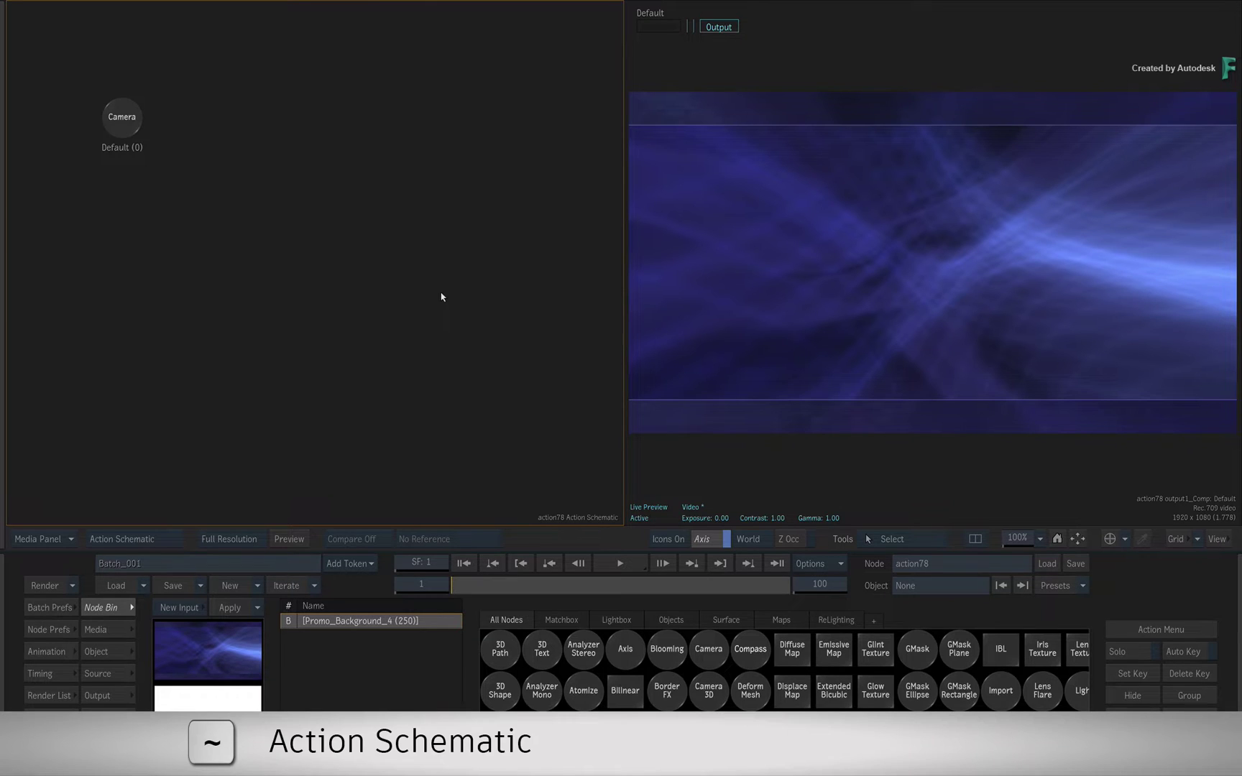
key("F4")
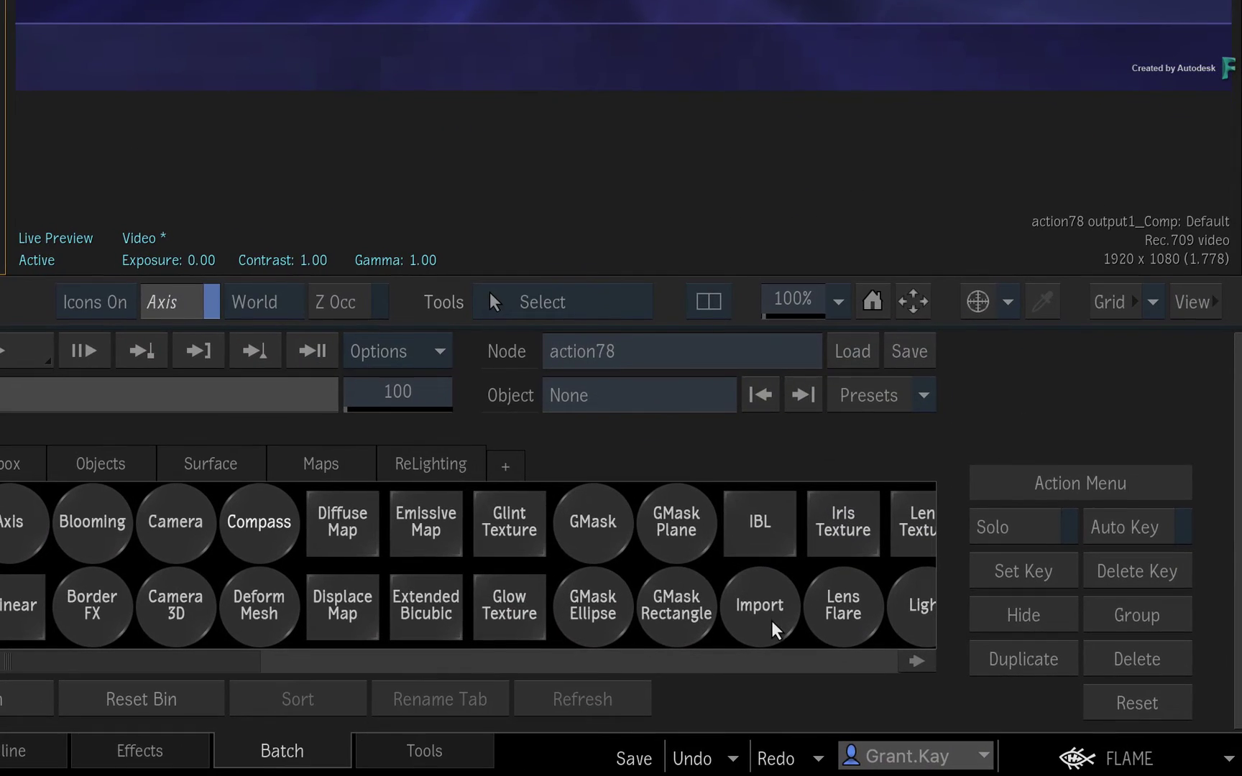
Add an Import node and browse the FBX PBS_QUADS and PBS_TRIANGLES model folders.
mouse_move(774, 625)
left_mouse_down()
mouse_move(769, 549)
mouse_move(139, 693)
left_mouse_up()
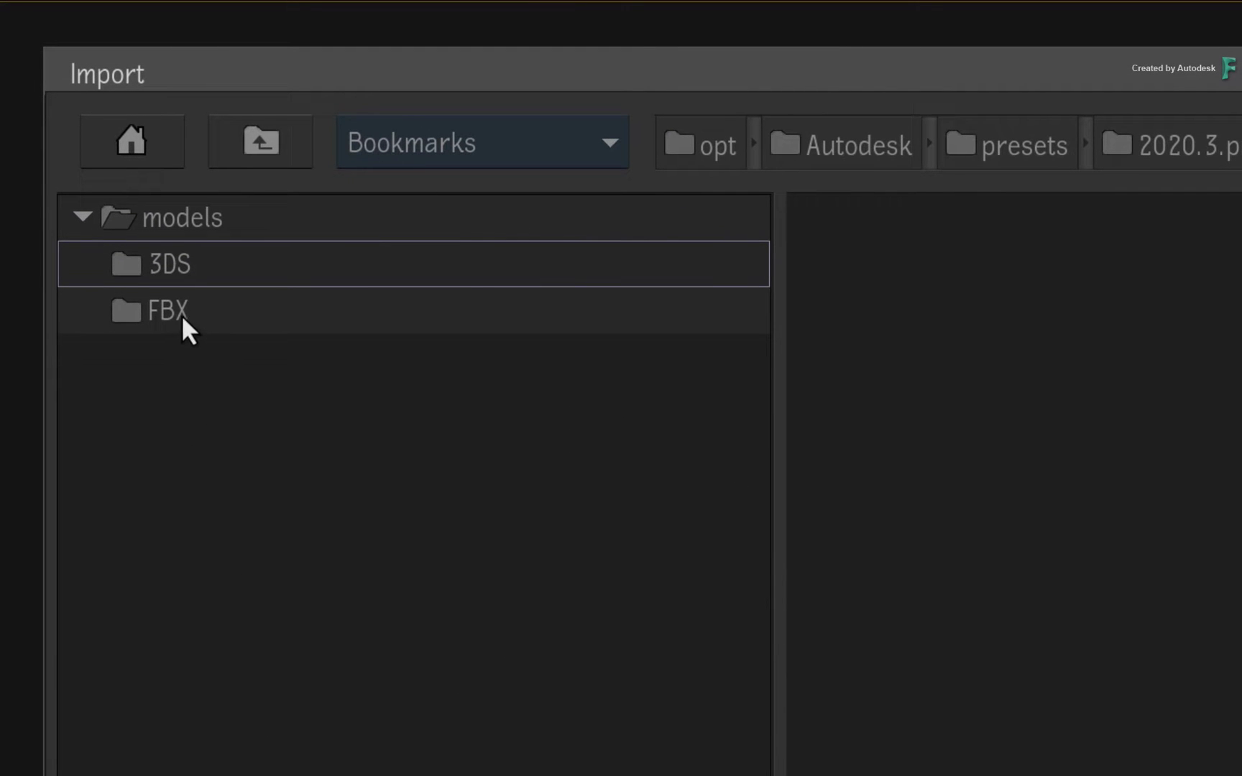
double_click(182, 314)
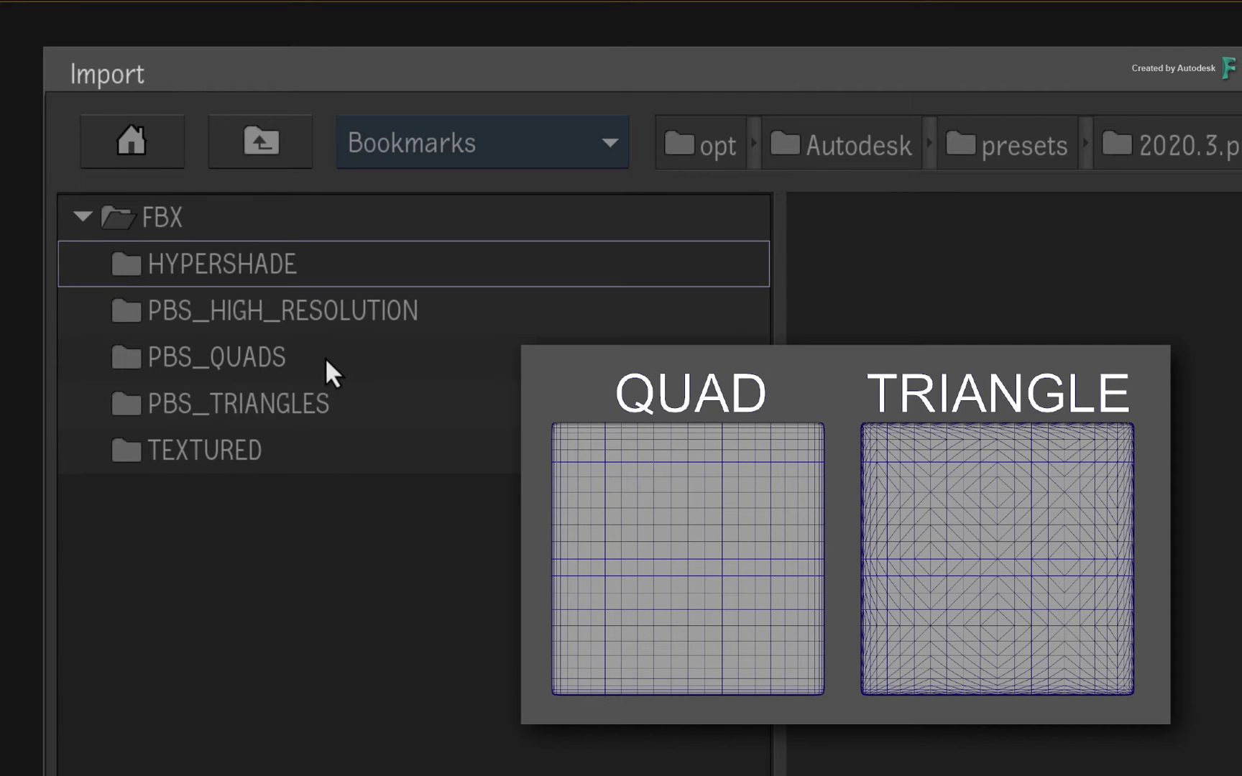
left_click(326, 359)
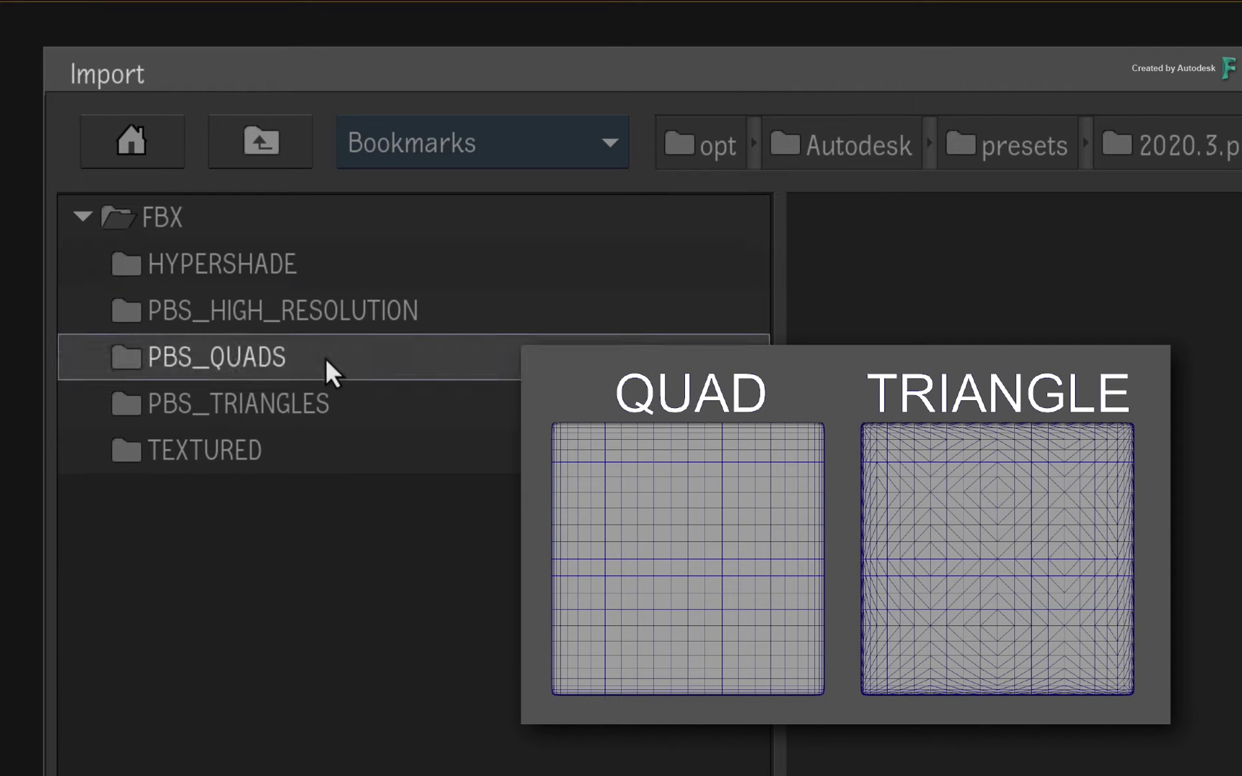
left_click(384, 408)
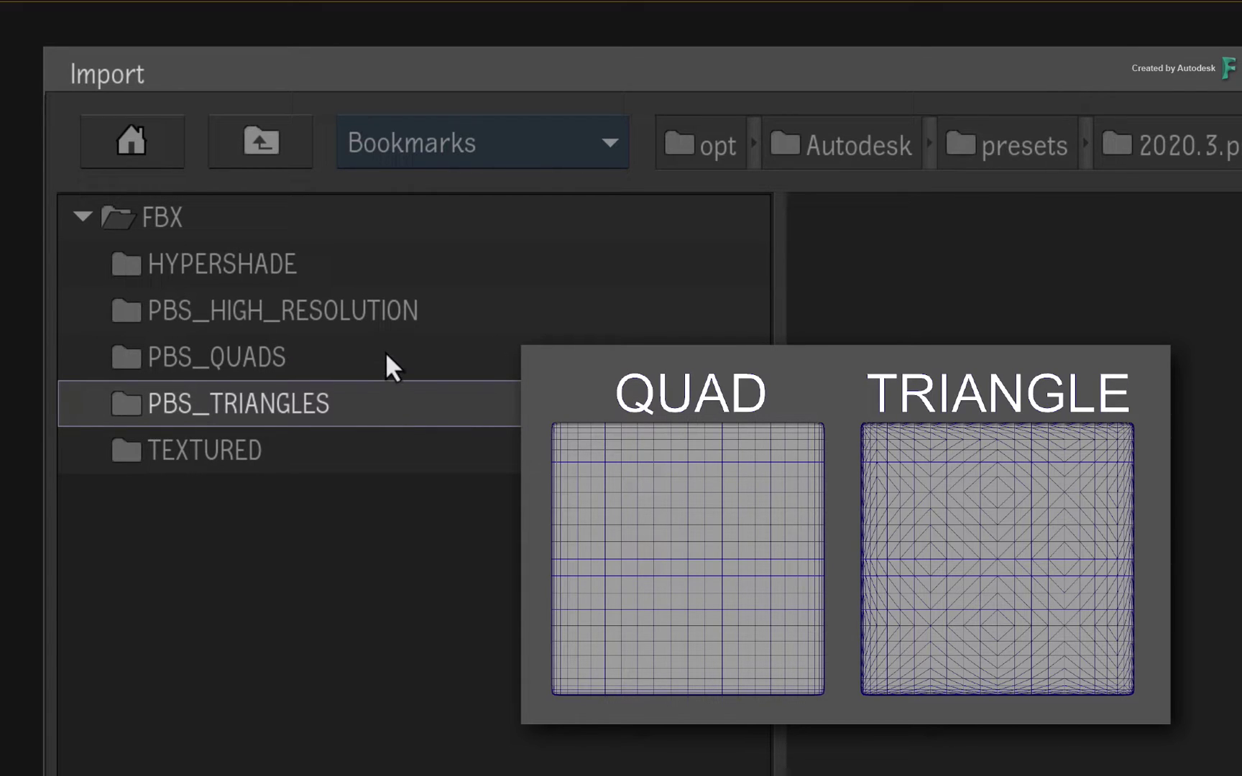
left_click(386, 355)
left_click(387, 390)
left_click(387, 359)
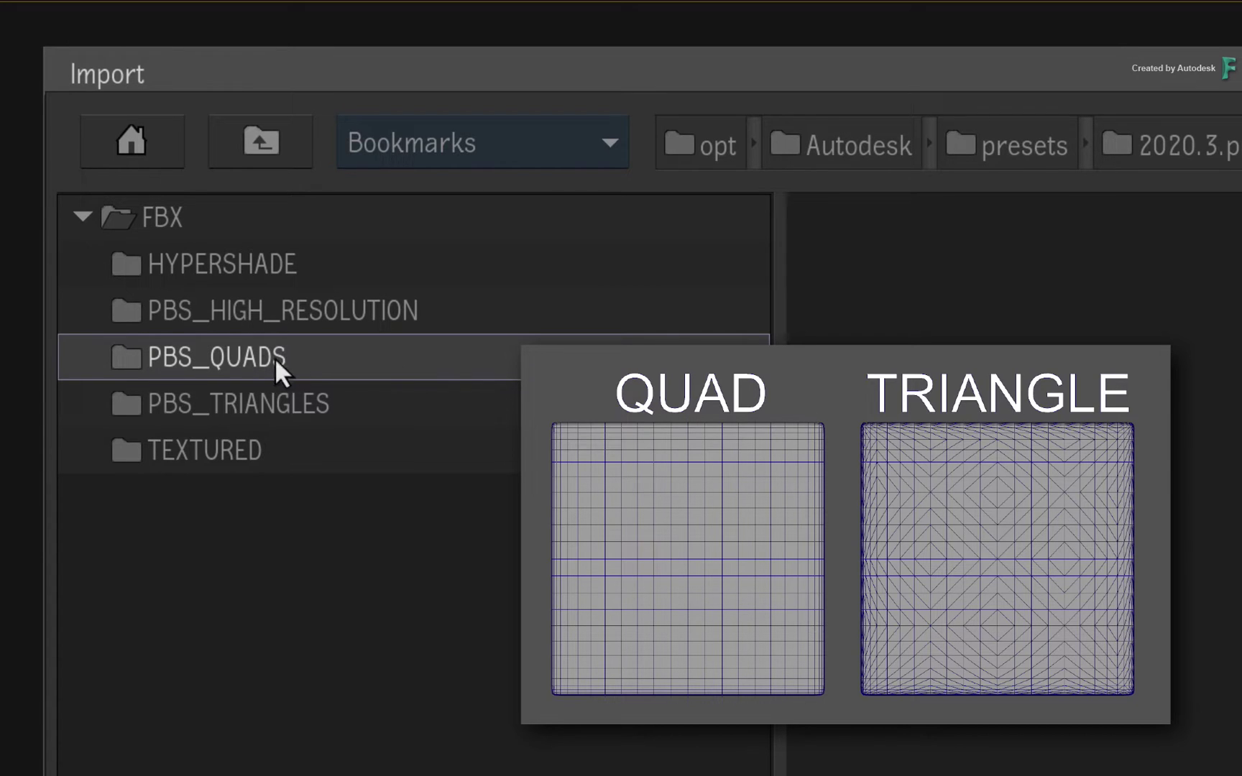
left_click(360, 401)
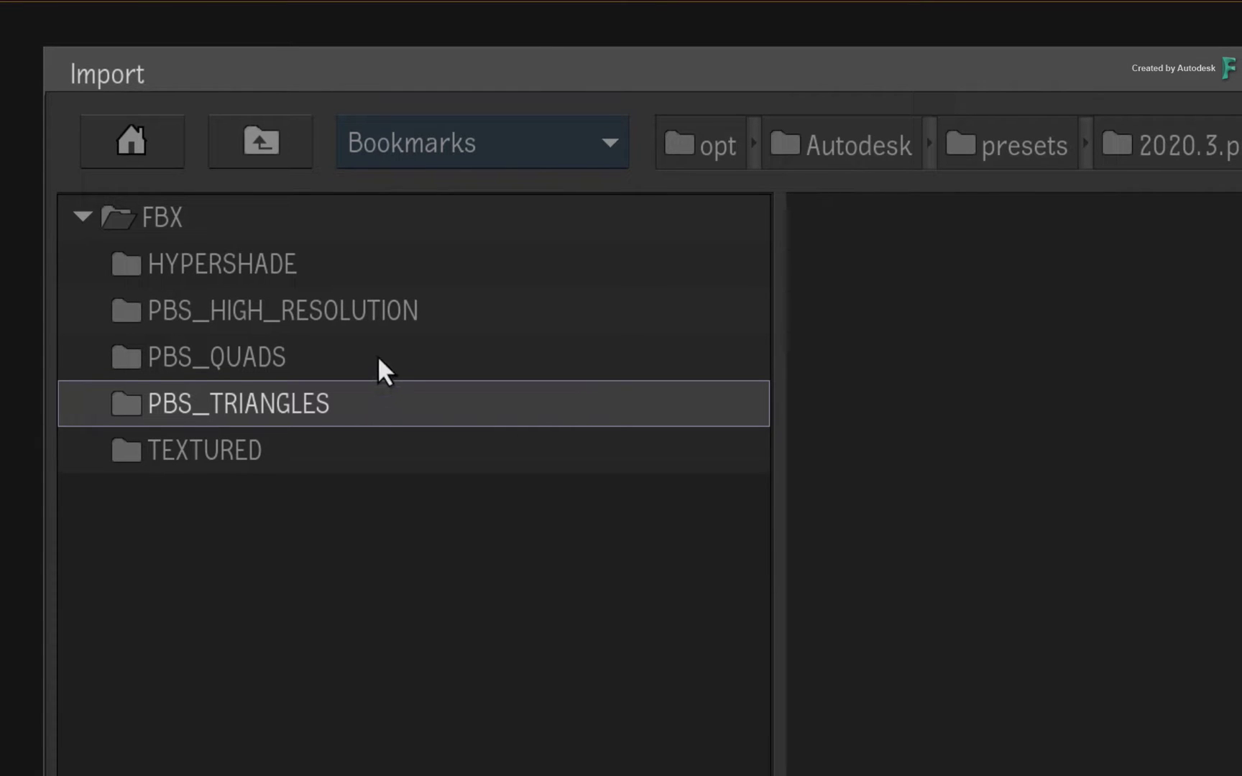
left_click(378, 357)
left_click(369, 402)
left_click(380, 371)
left_click(381, 404)
left_click(386, 548)
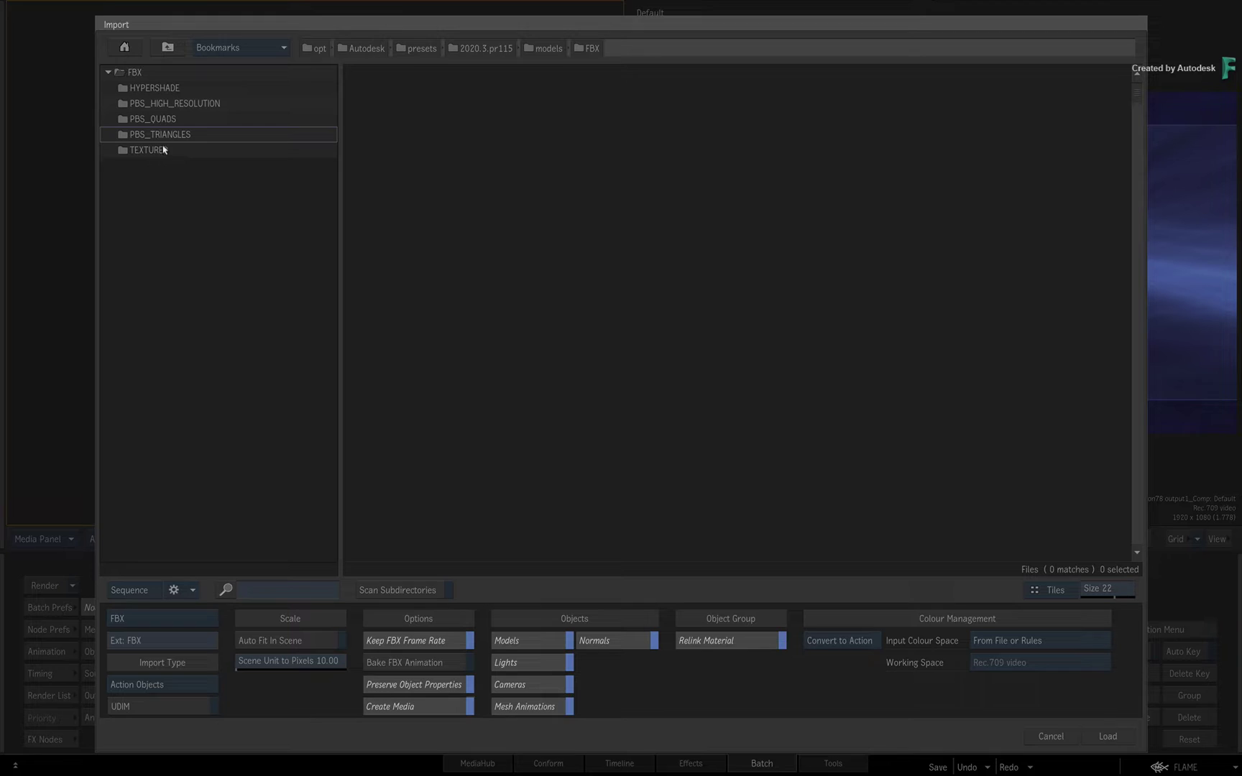
Load the SphereNoPole model from the PBS_TRIANGLES folder into the scene.
left_click(187, 133)
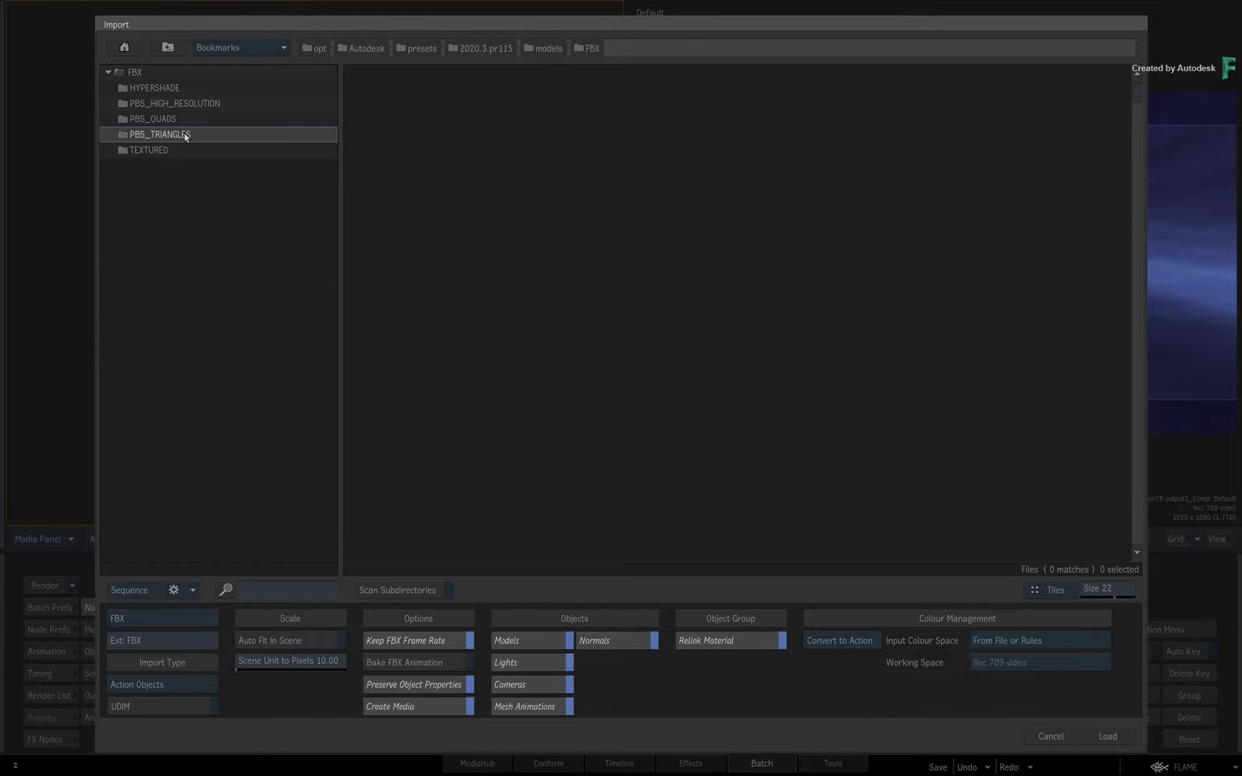
double_click(184, 133)
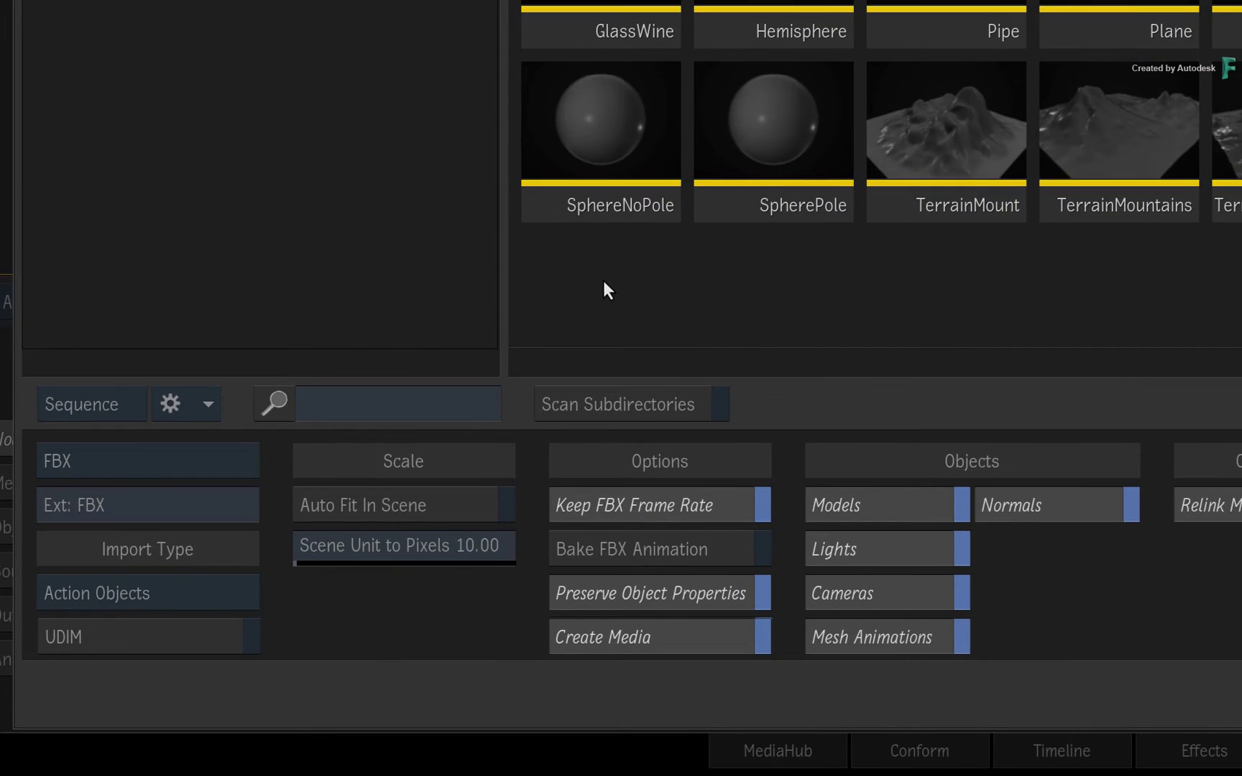
left_click(587, 118)
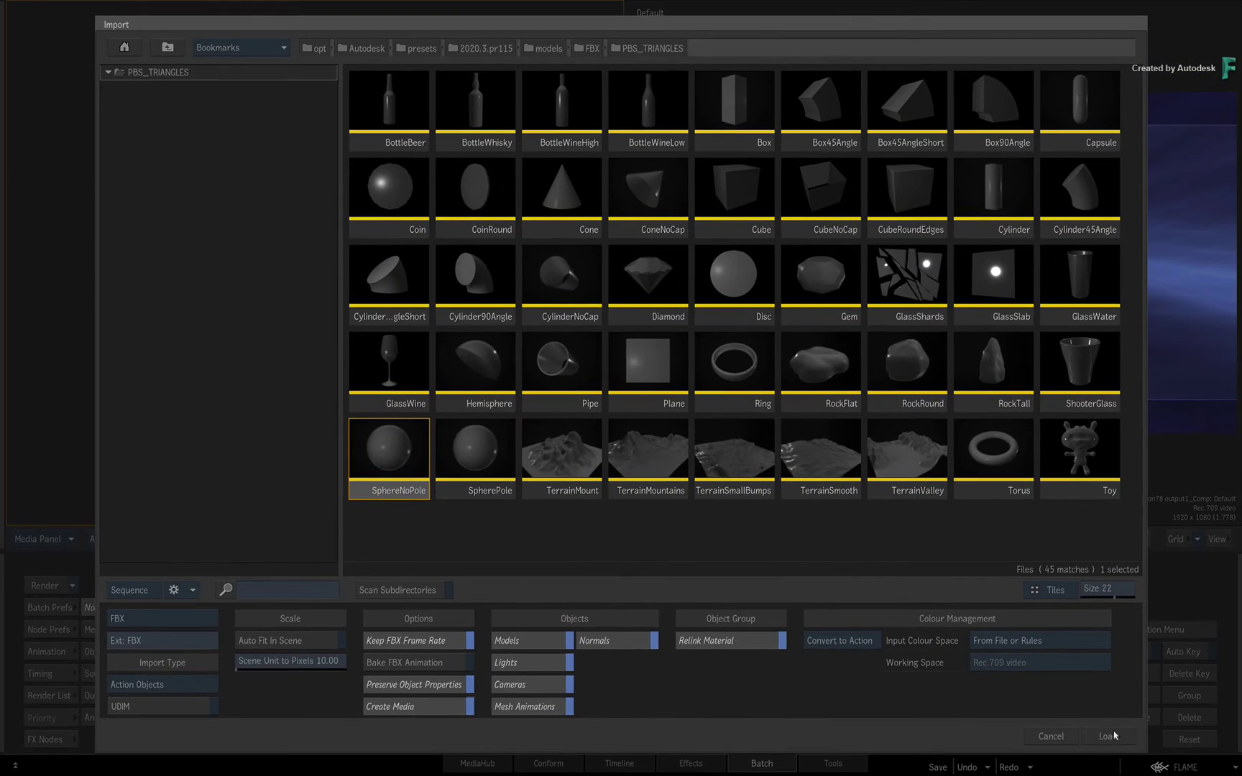
left_click(1114, 736)
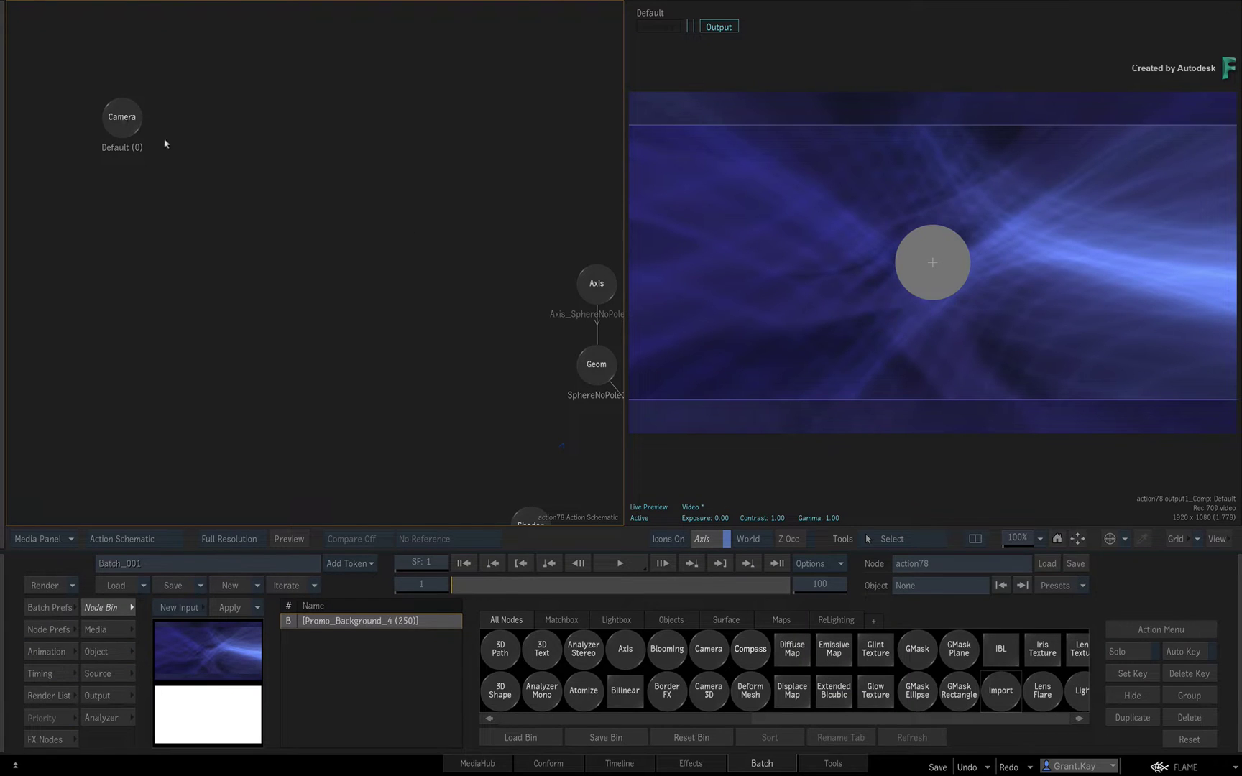
Attach an IBL node to the camera and load EmptyLab.exr as its environment map.
left_click_drag(163, 144, 355, 254)
mouse_move(400, 322)
left_mouse_down()
mouse_move(299, 229)
mouse_move(222, 219)
left_mouse_up()
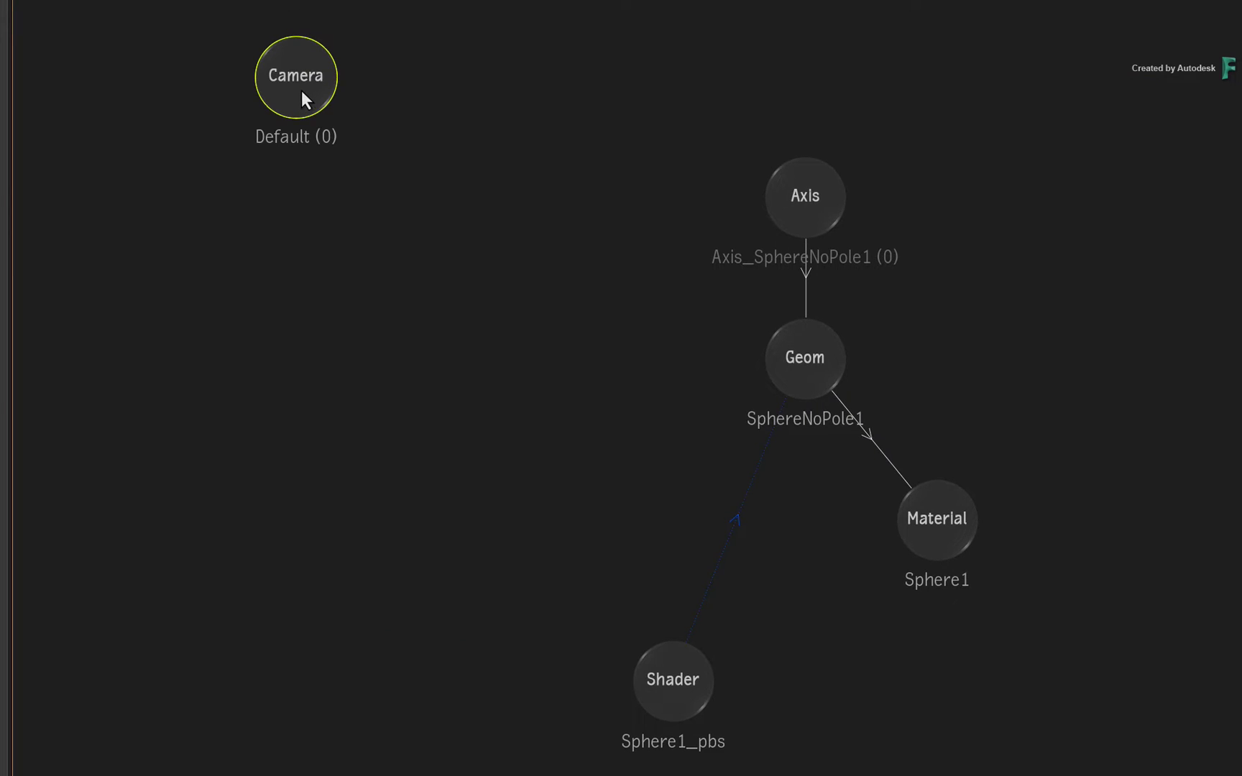
right_click(148, 117)
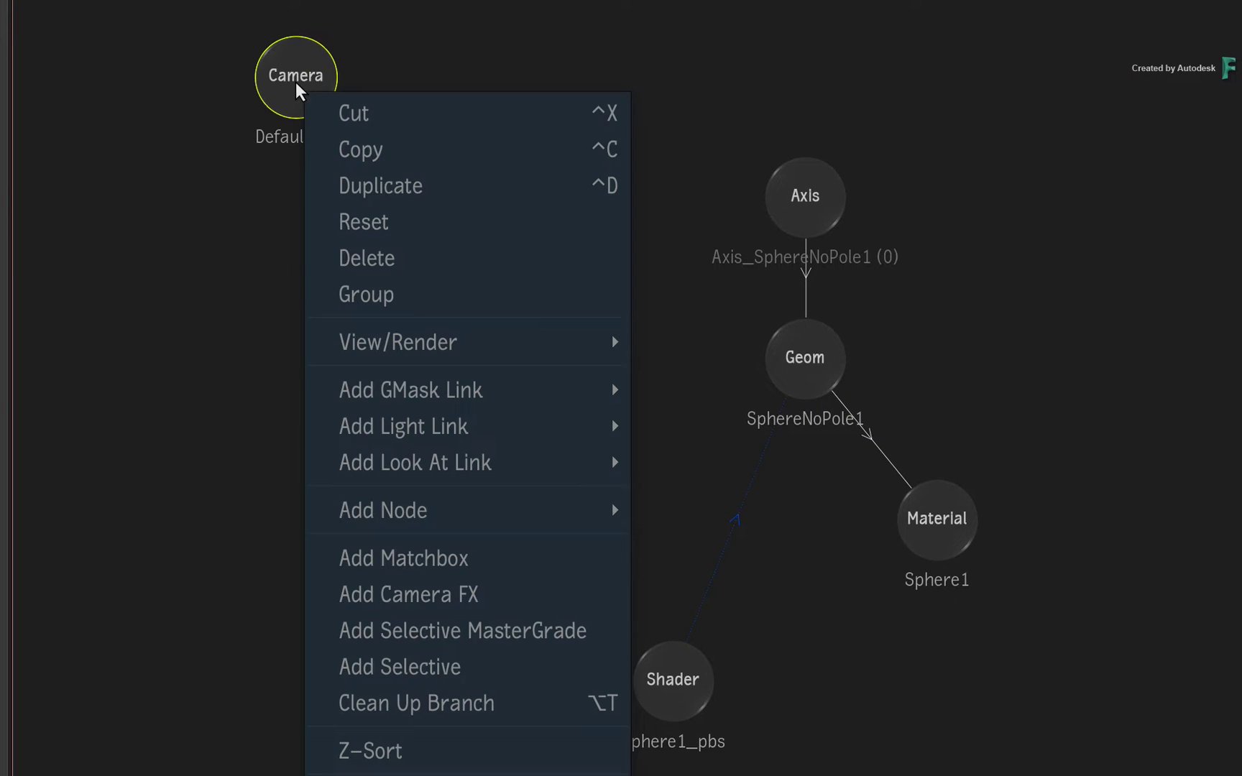
mouse_move(383, 510)
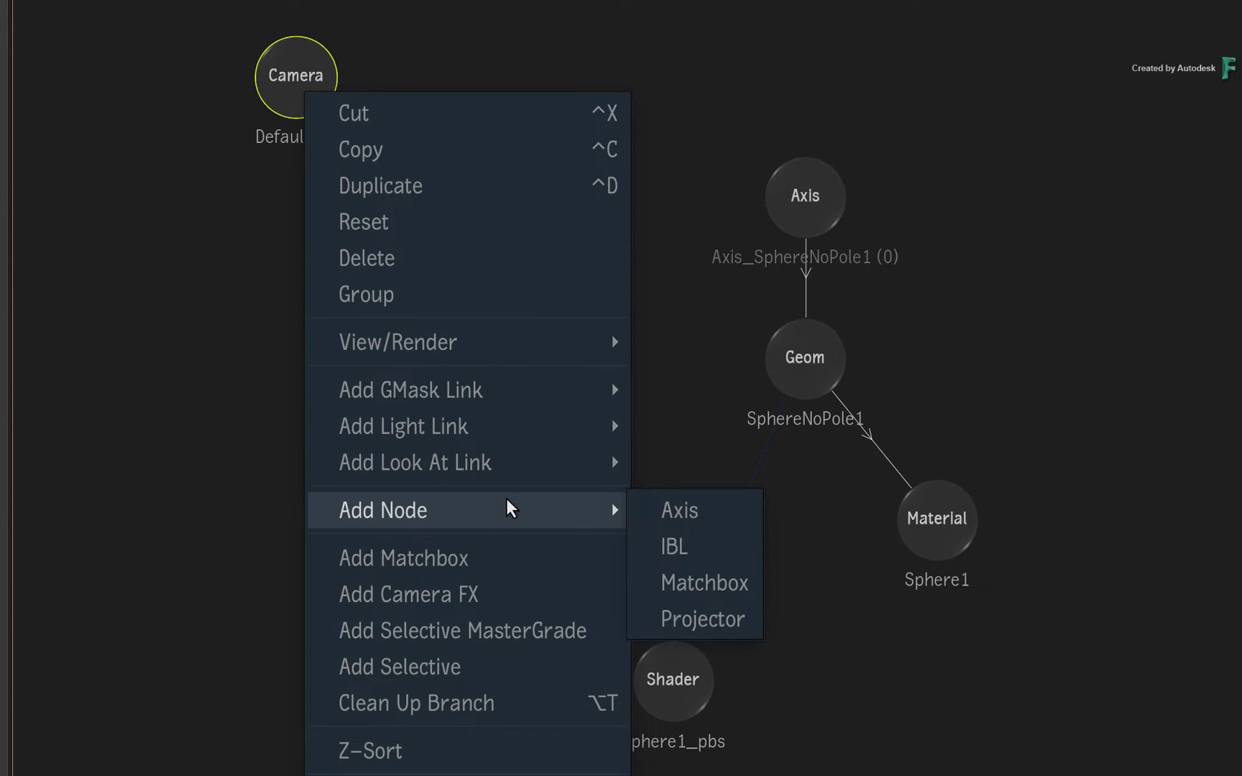
left_click(675, 549)
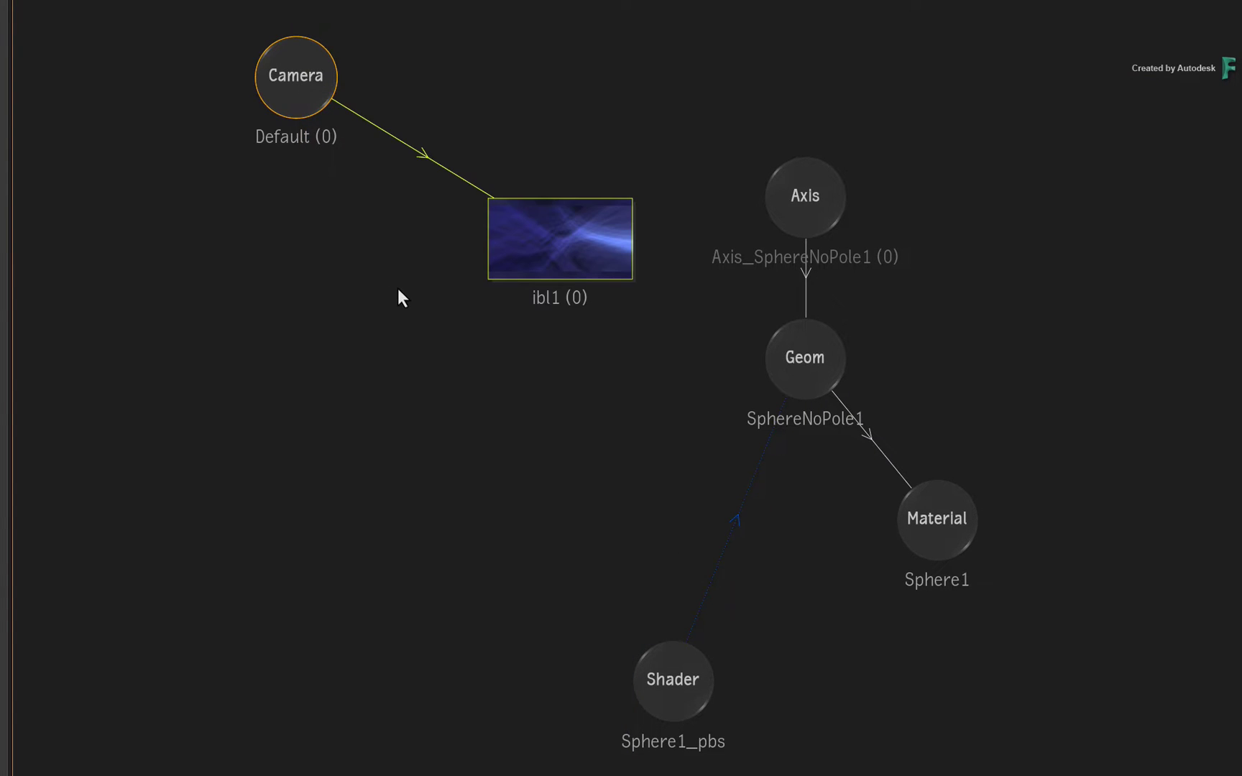
double_click(283, 264)
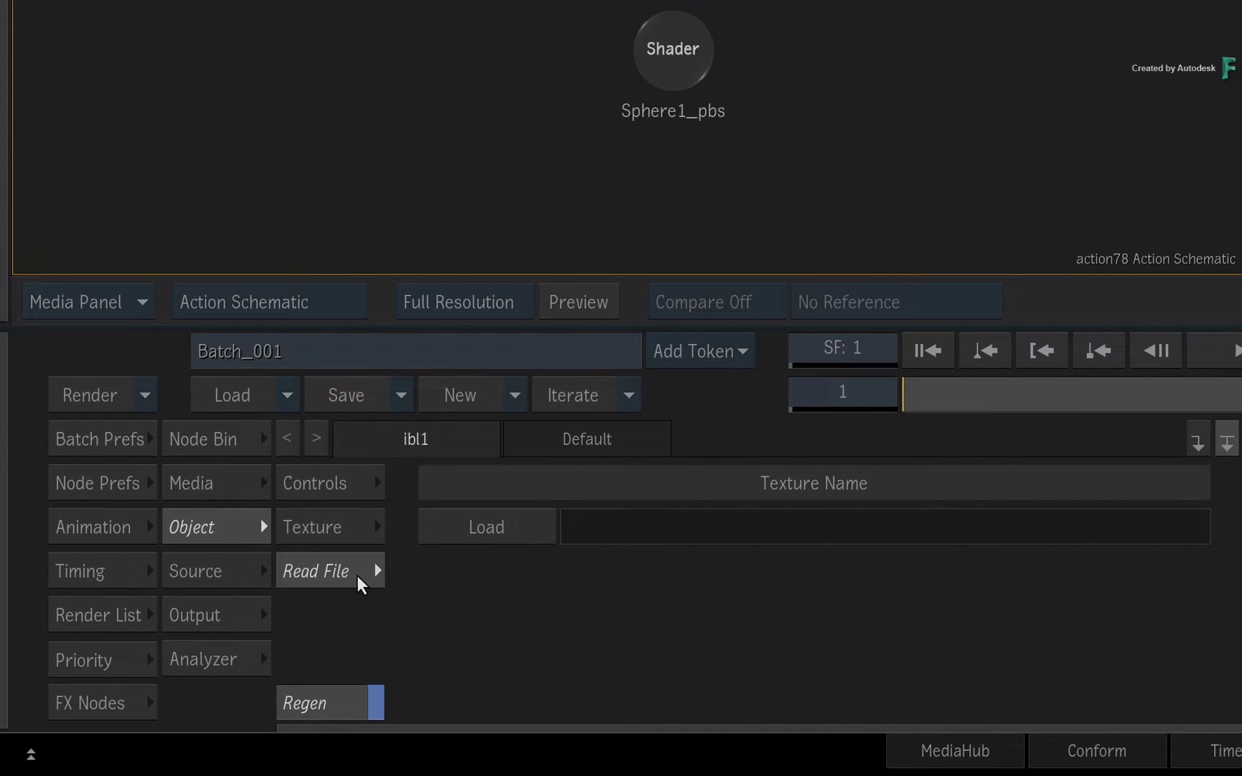
left_click(483, 536)
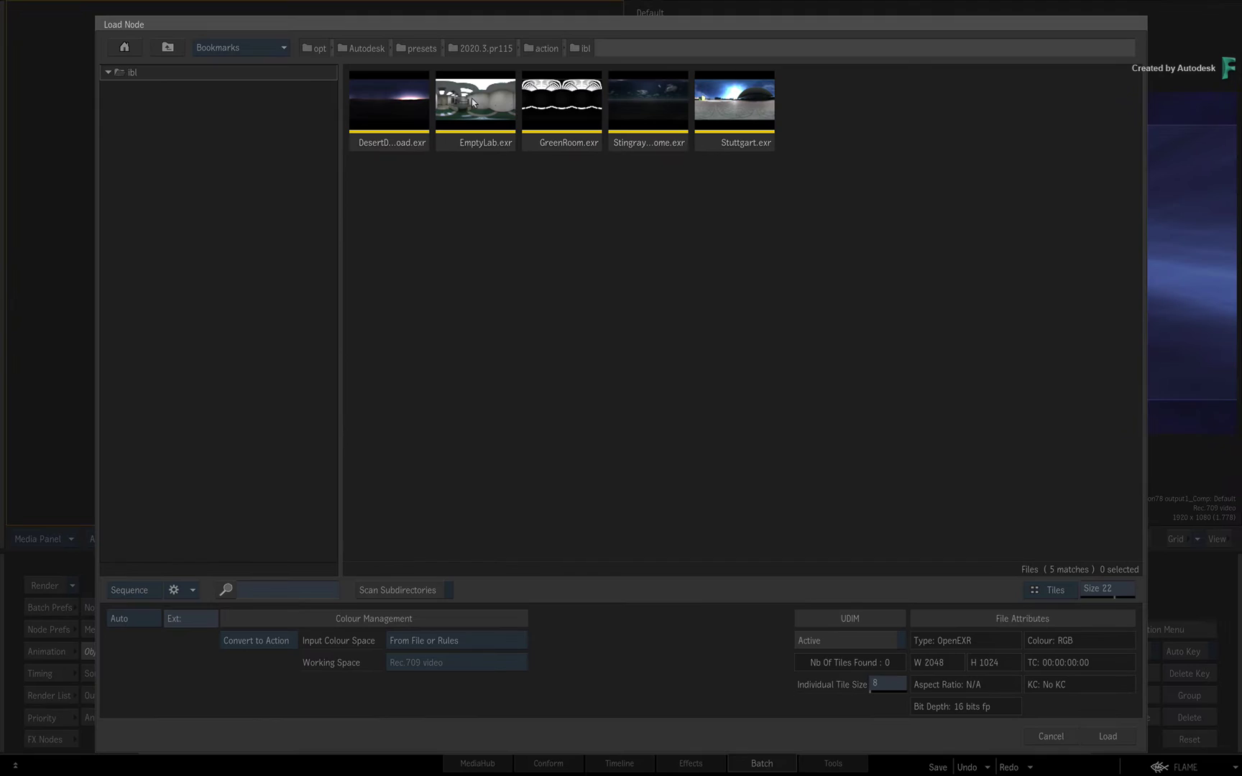
left_click(1107, 736)
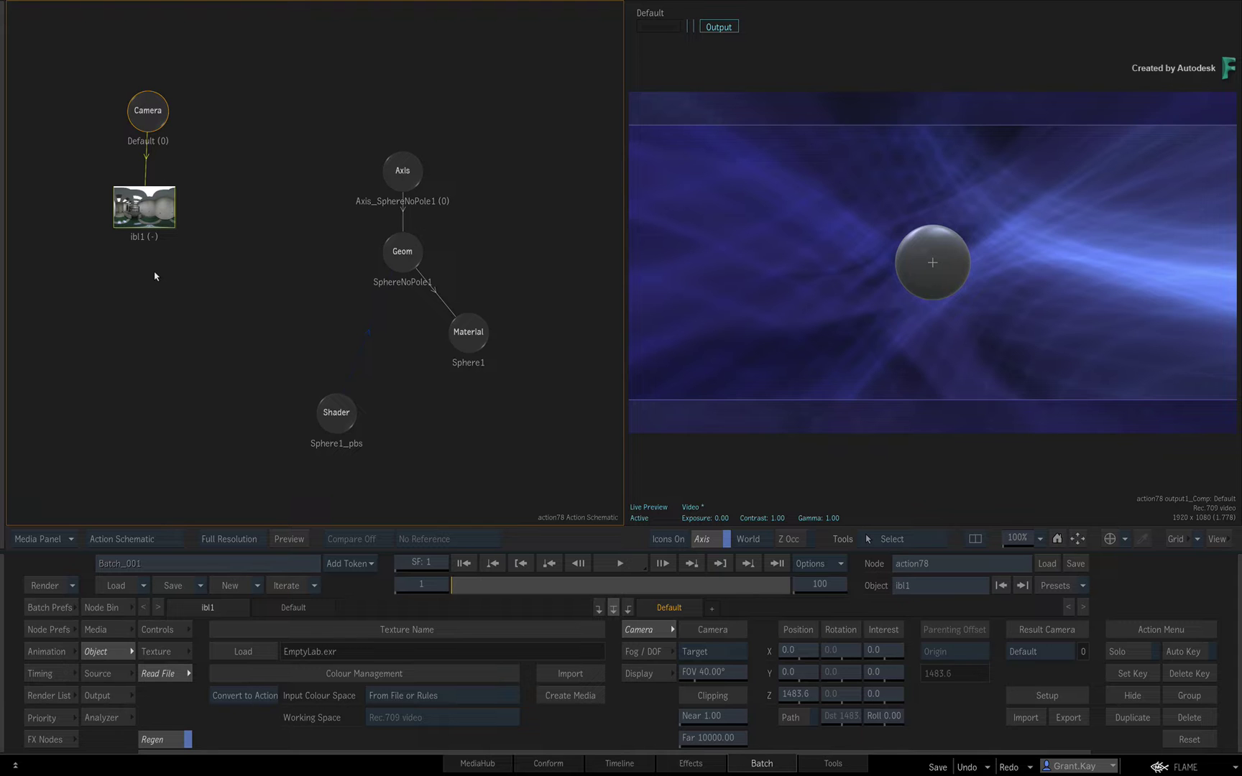
Add a new axis1 node as the parent of the sphere's axis.
left_click(109, 607)
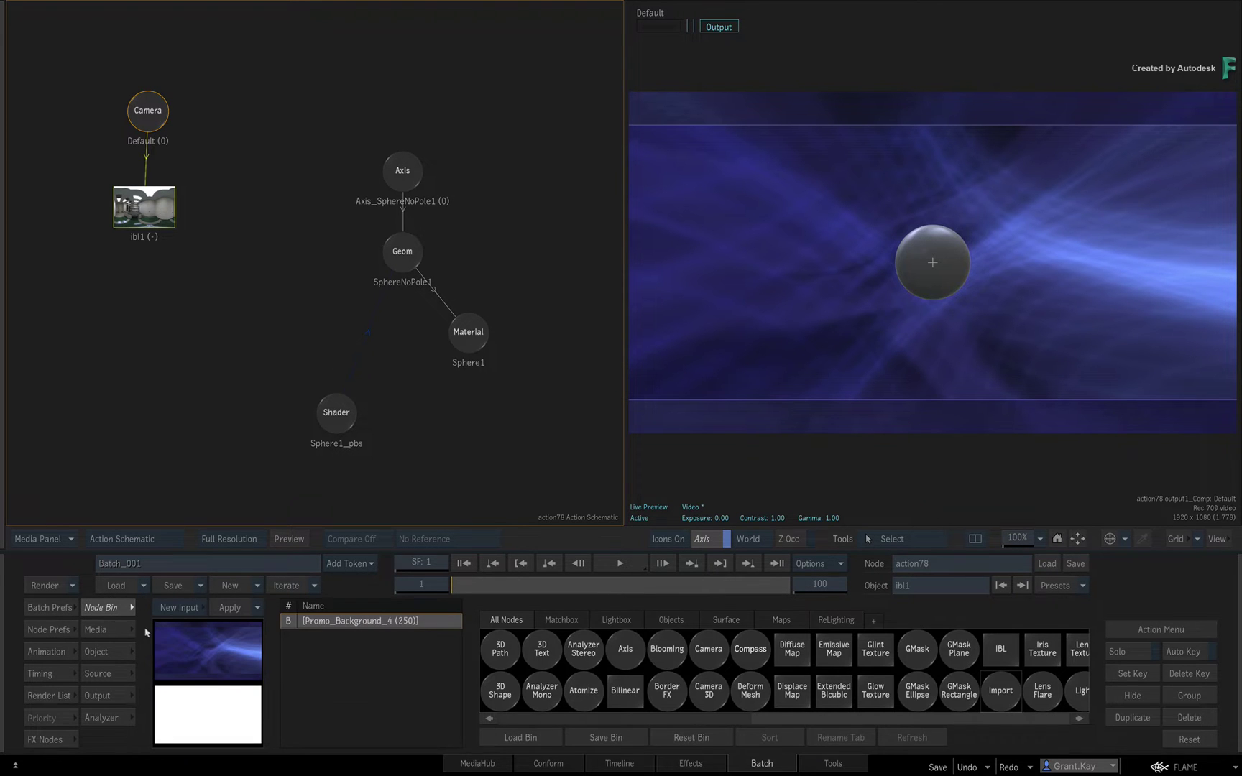
left_click_drag(625, 648, 435, 139)
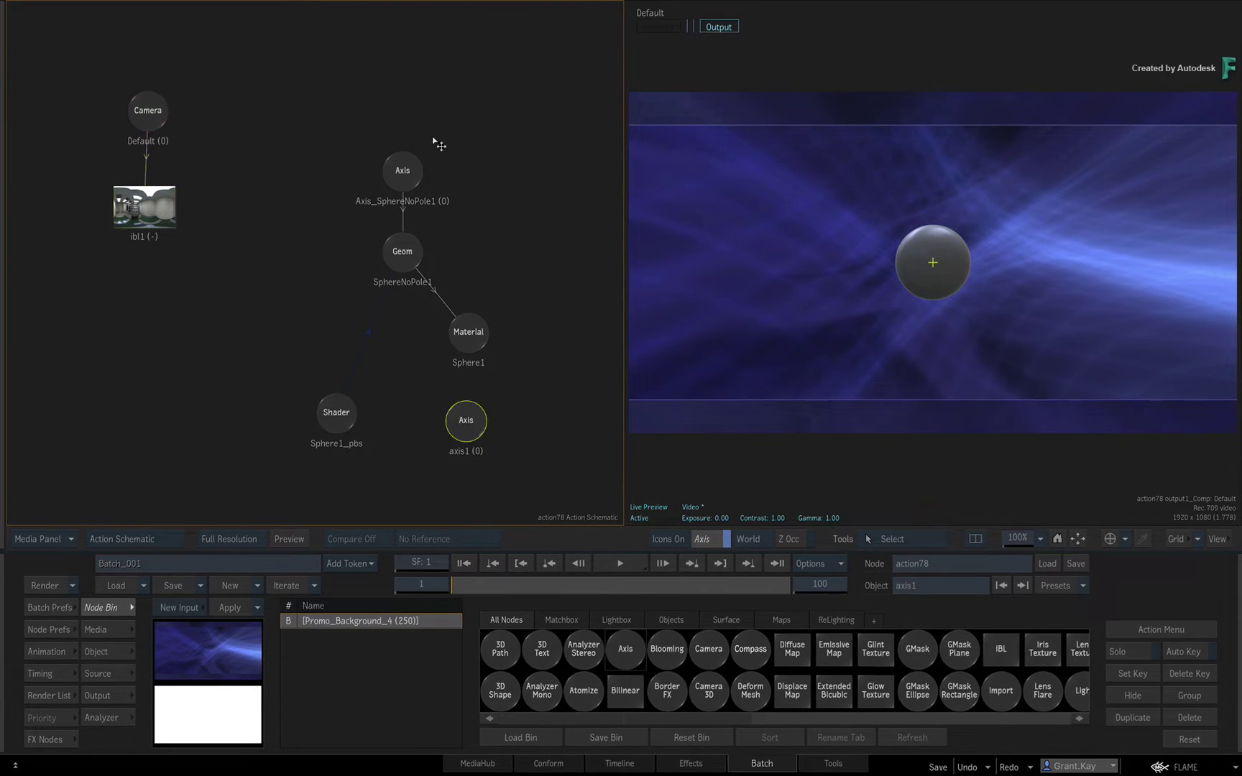
key("grave")
left_click_drag(779, 60, 794, 71)
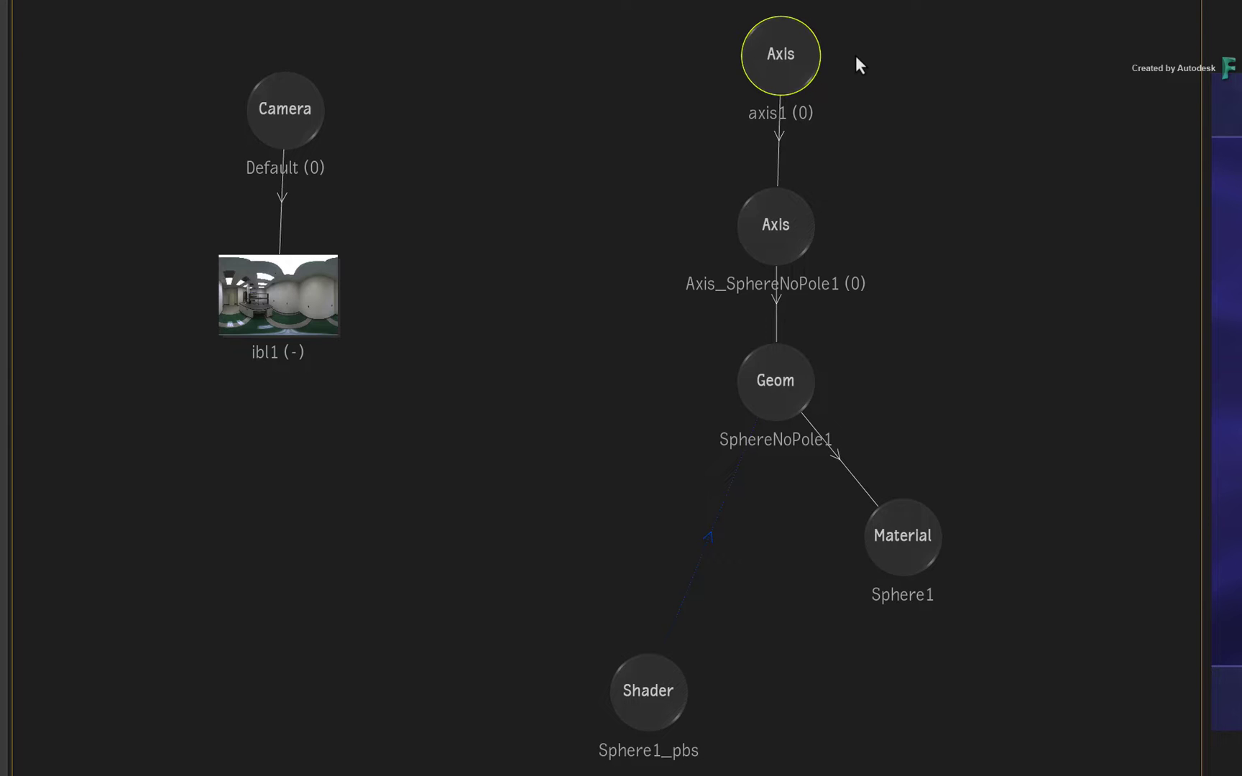
key("grave")
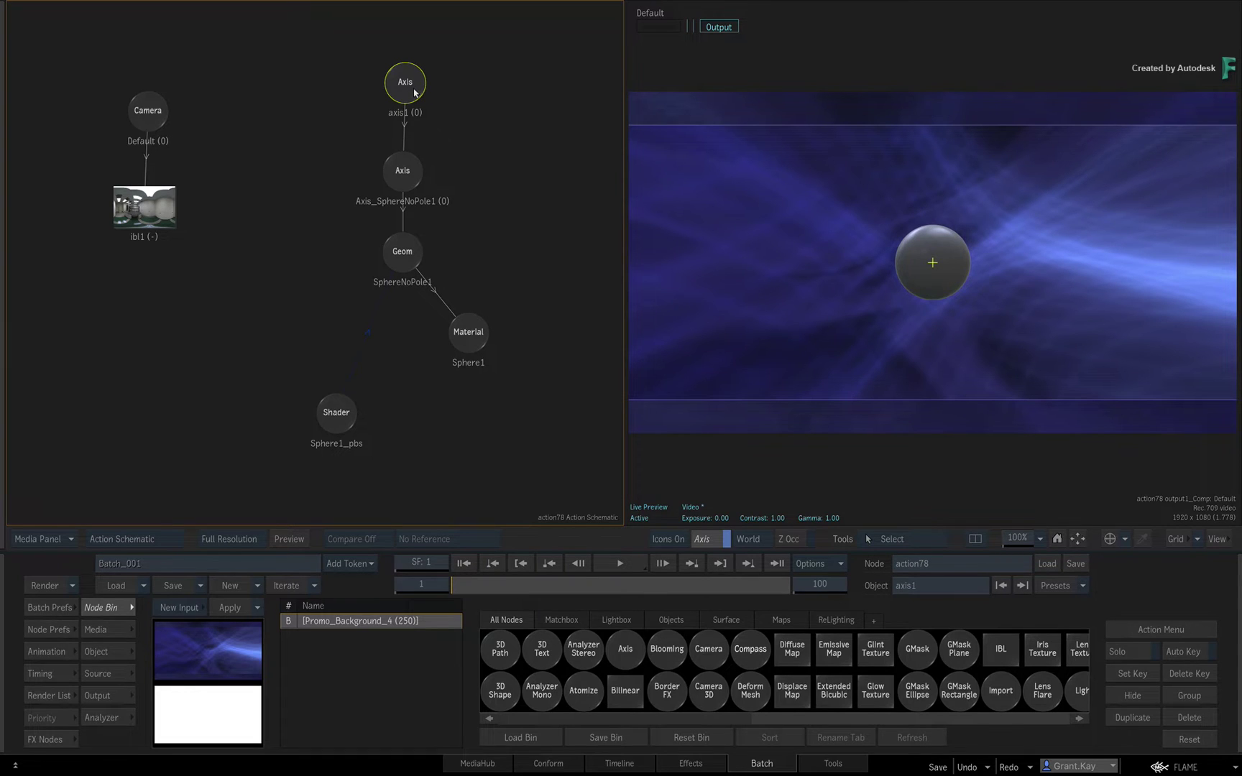
Scale axis1 to 326 and rotate it 45° on X.
double_click(417, 94)
left_click_drag(320, 648, 444, 632)
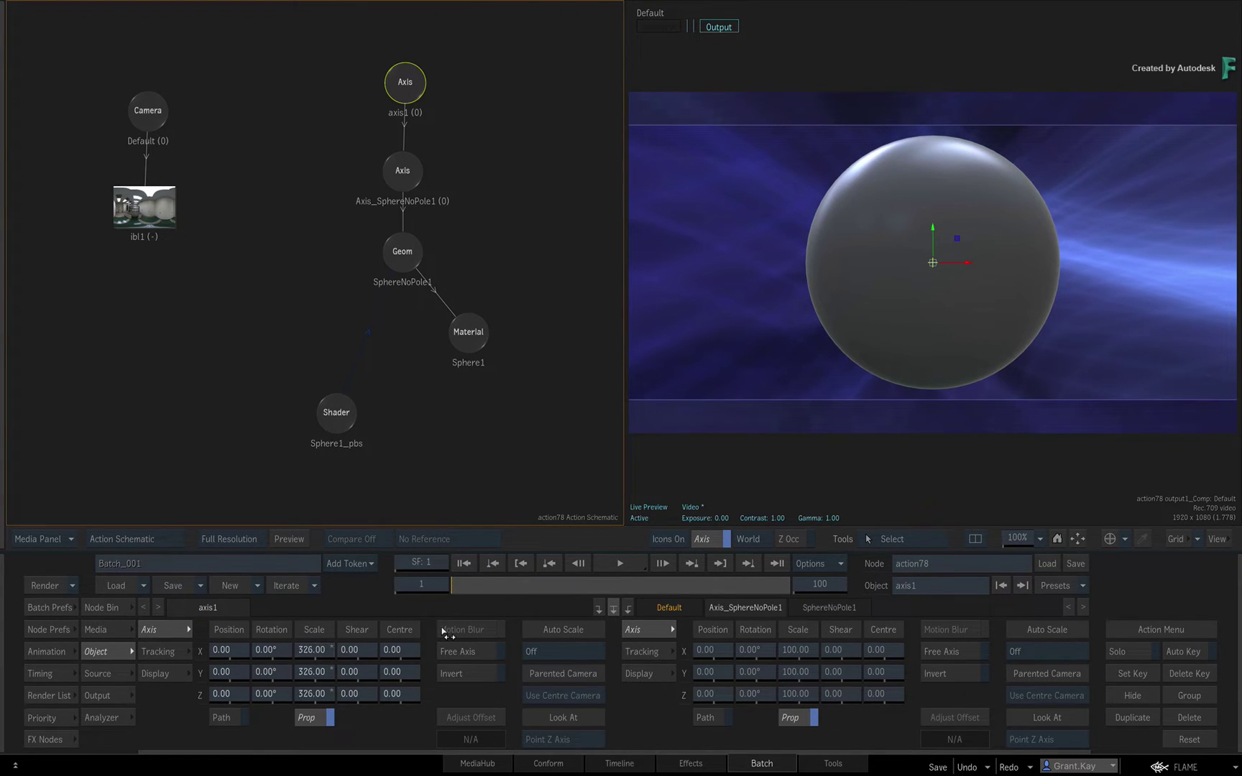
key("grave")
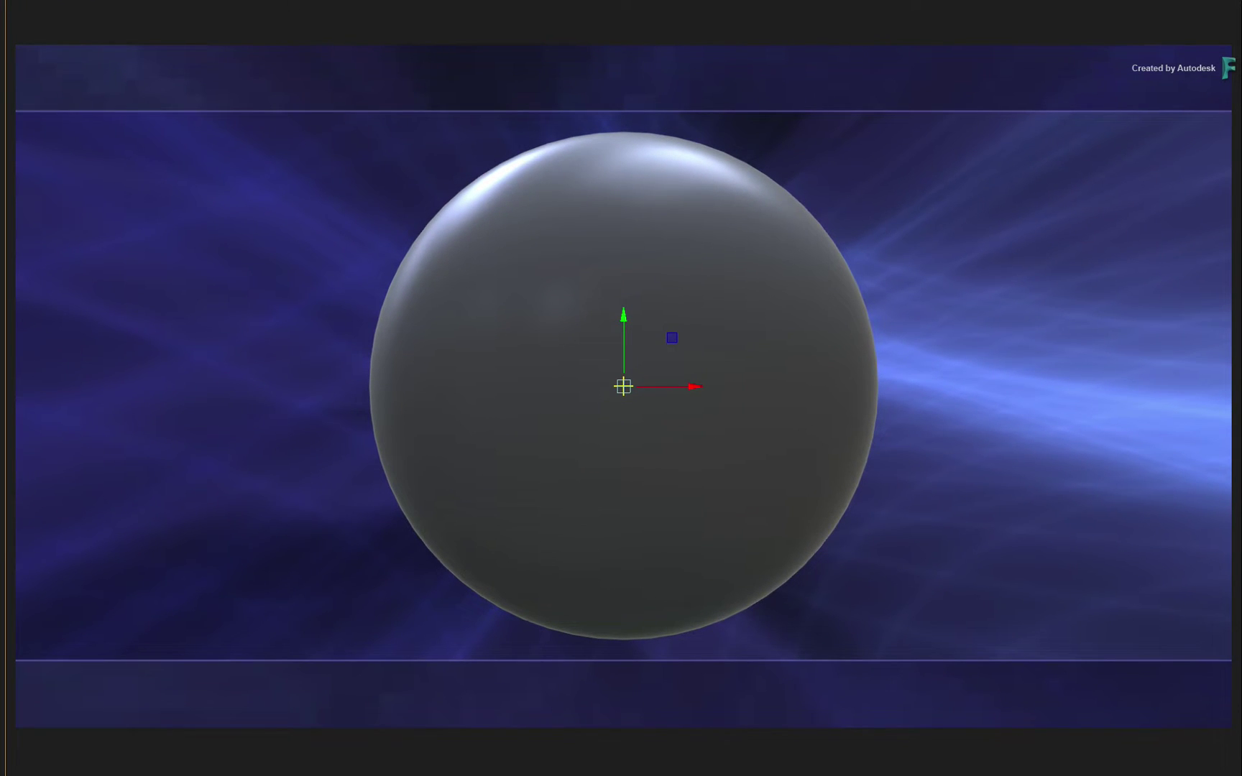
key("grave")
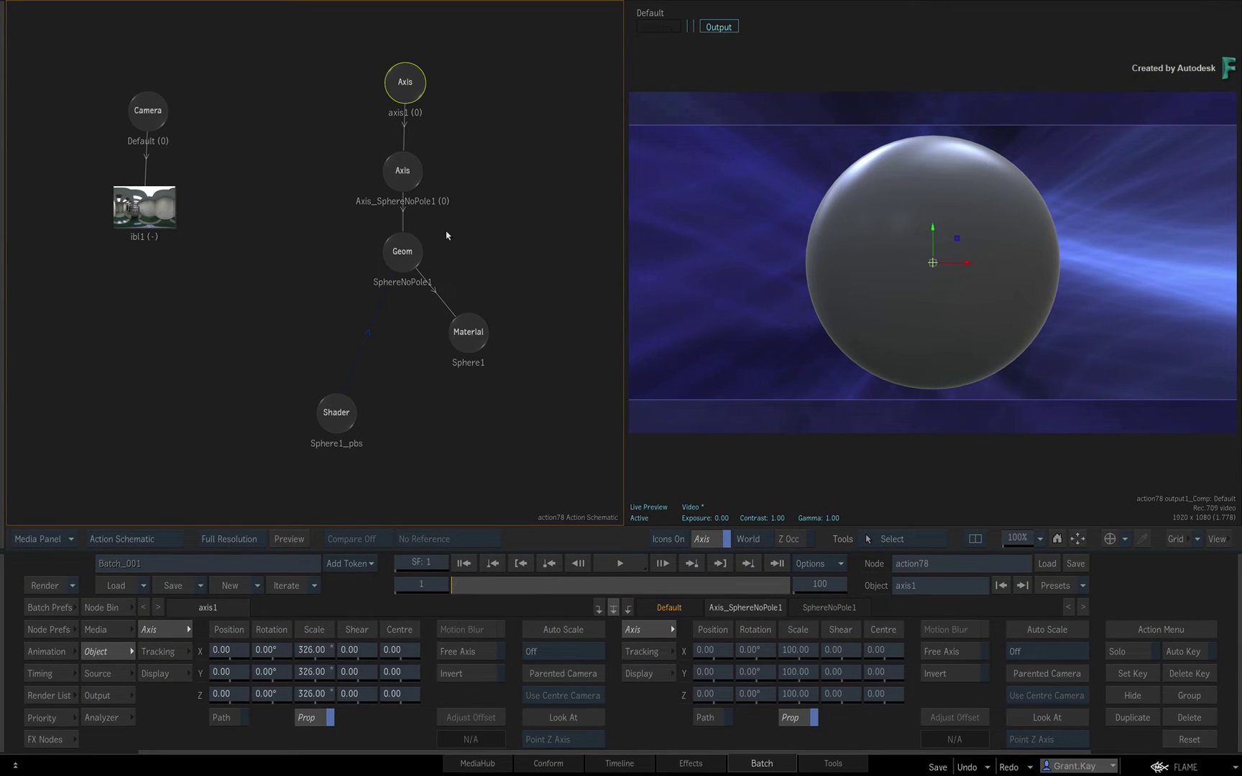
left_click_drag(275, 656, 308, 658)
left_click(399, 258)
key("space+i")
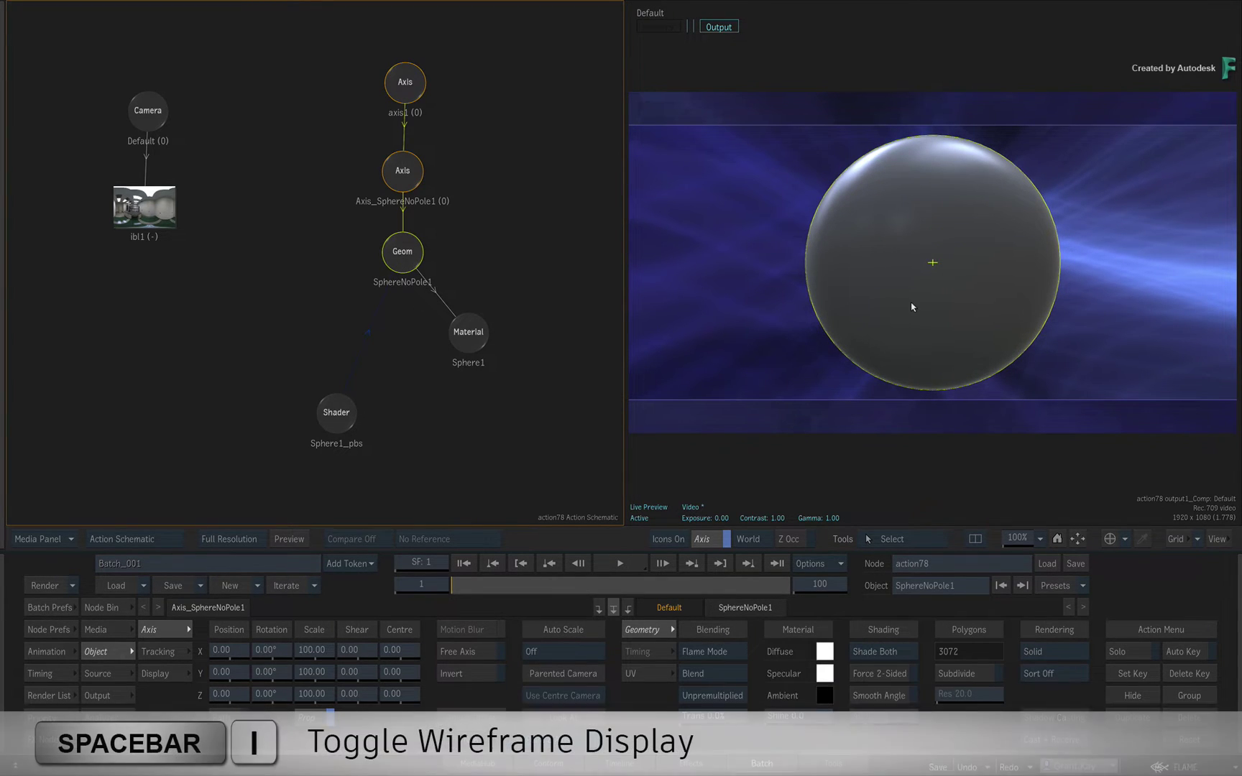
key("space+i")
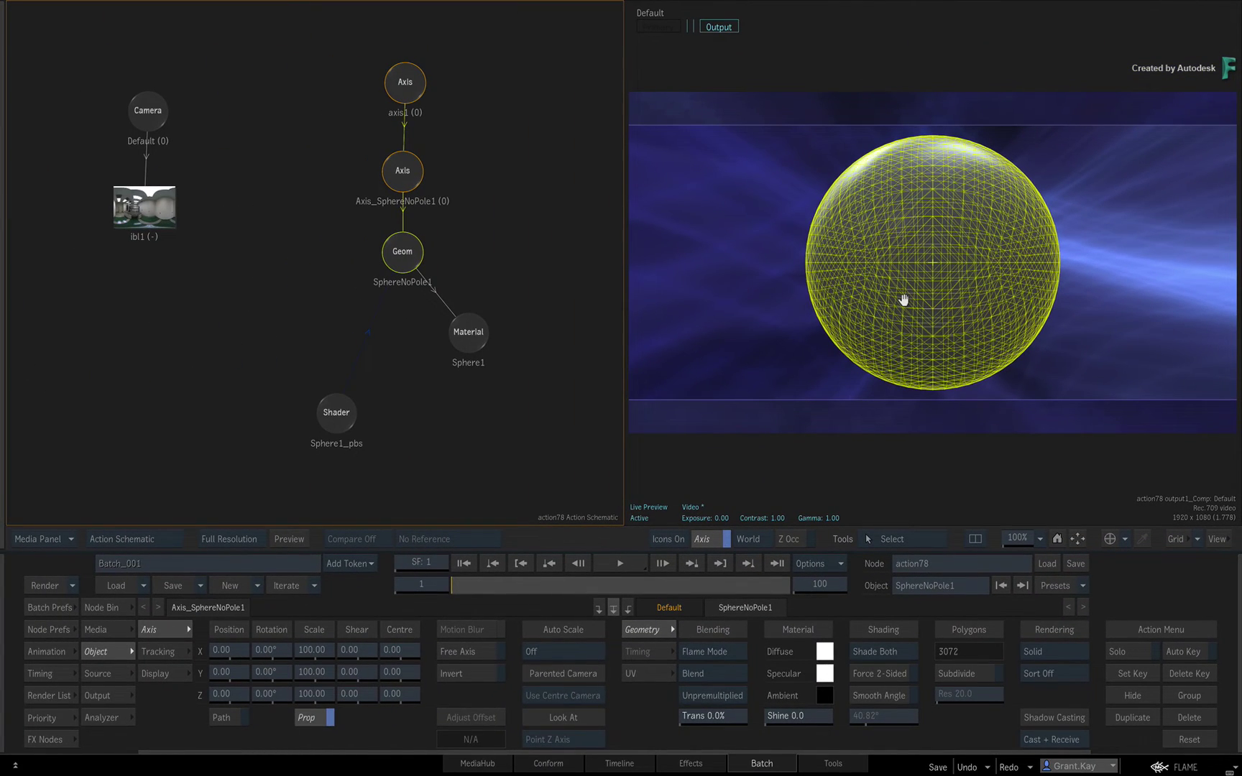
left_click(903, 300)
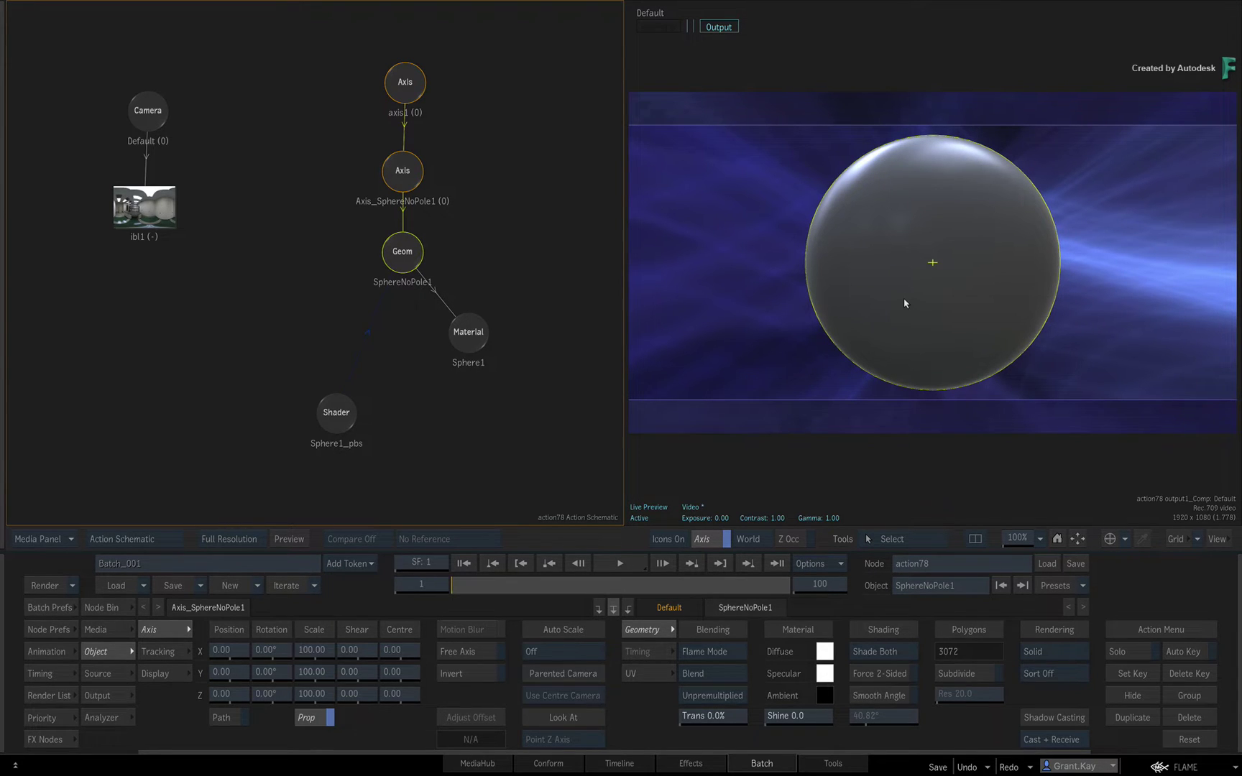
Send the SphereNoPole1 geometry to Mudbox with Send Selected as New Scene.
right_click(407, 256)
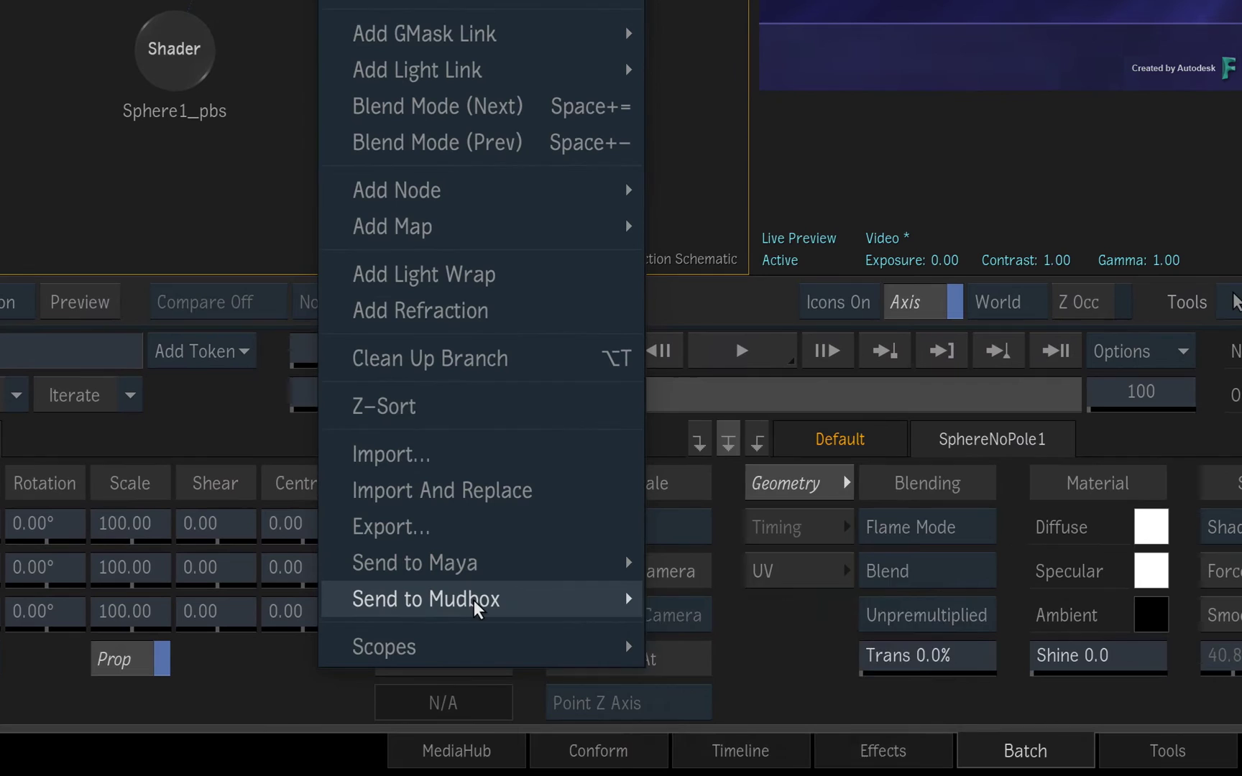
mouse_move(428, 600)
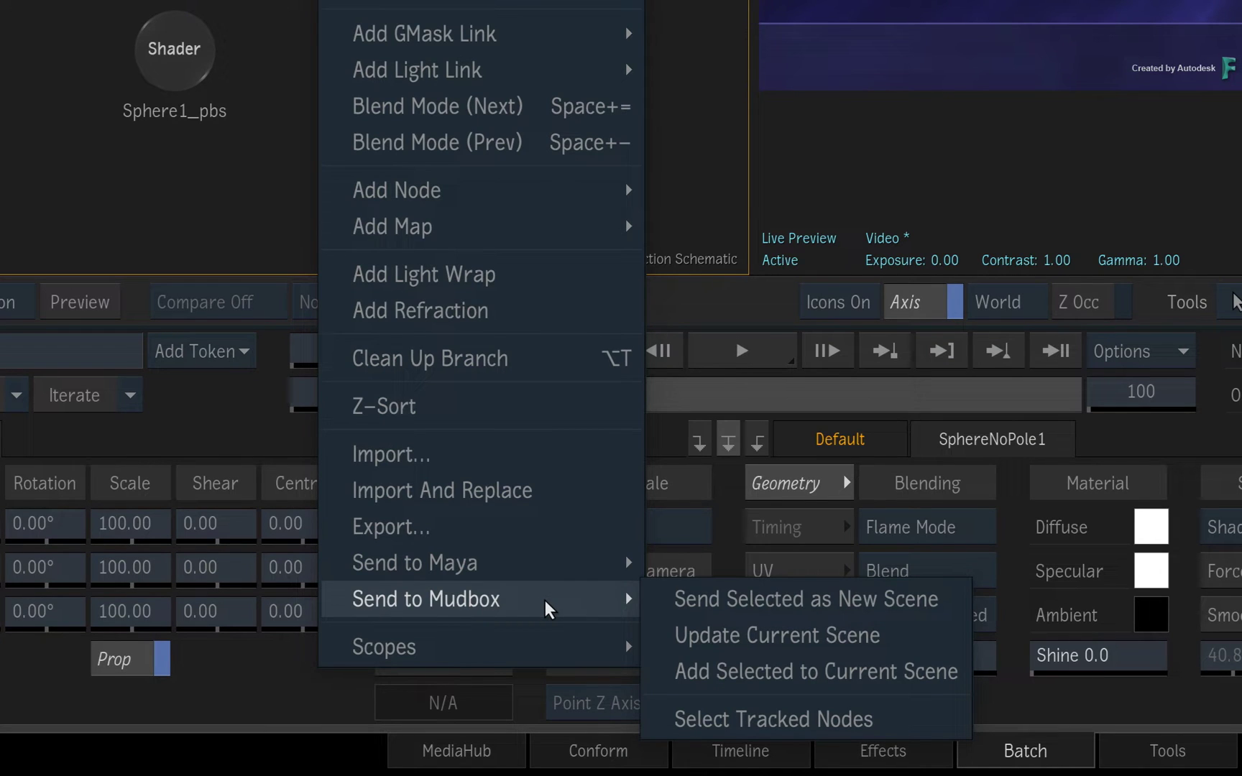
left_click(670, 598)
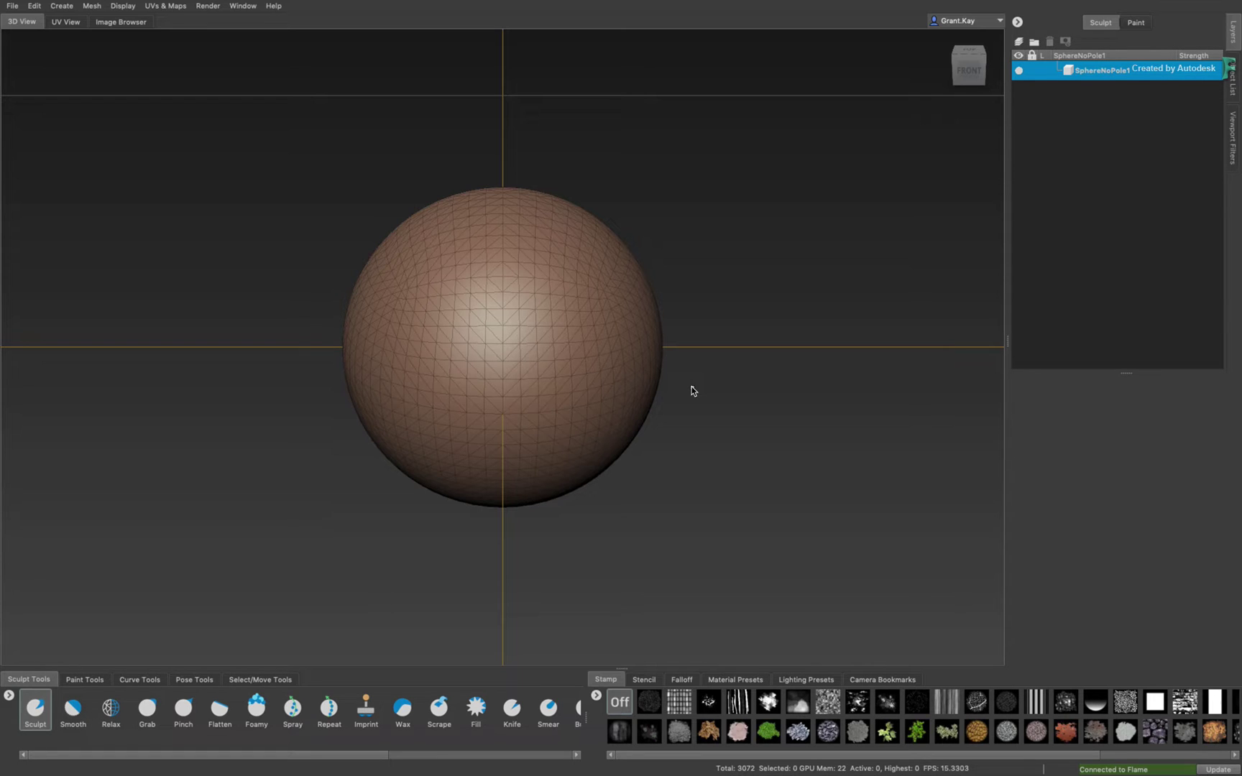
left_click(692, 391, "alt")
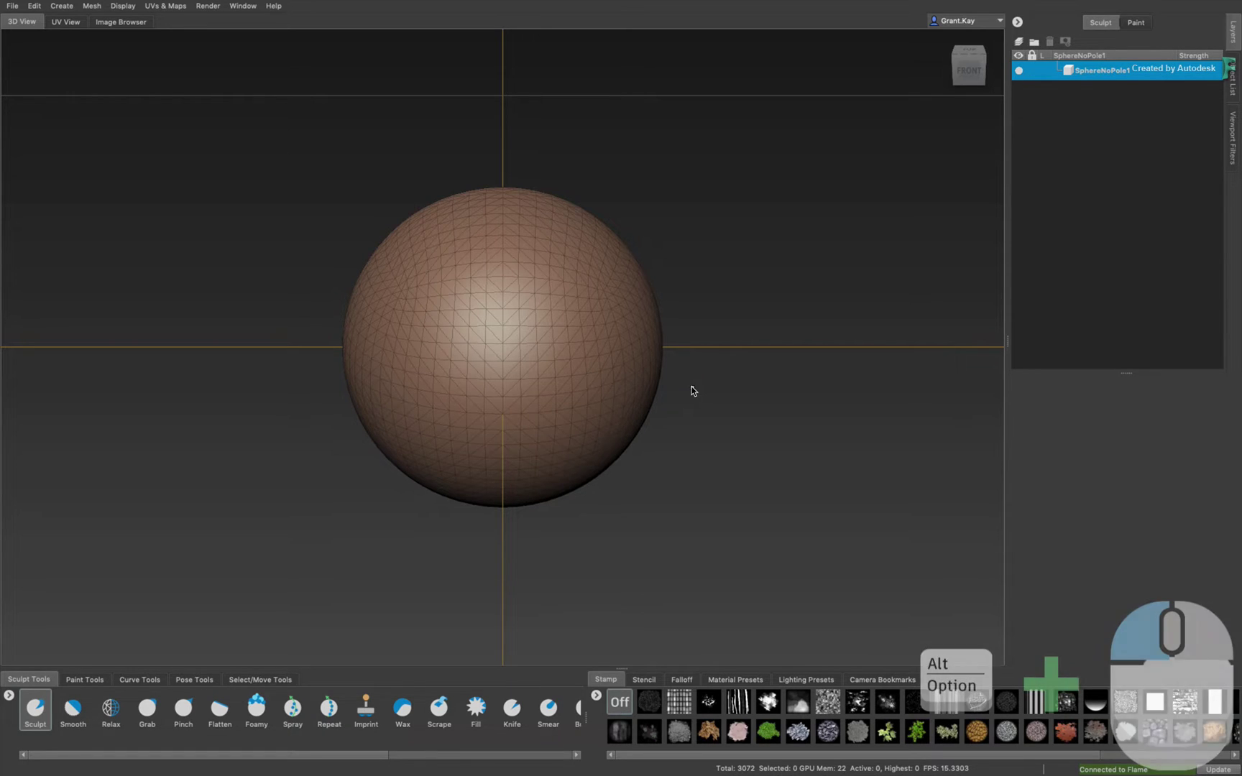
mouse_move(757, 300)
left_mouse_down("alt")
mouse_move(702, 320)
mouse_move(570, 305)
mouse_move(680, 299)
mouse_move(416, 340)
mouse_move(527, 327)
mouse_move(457, 332)
left_mouse_up("alt")
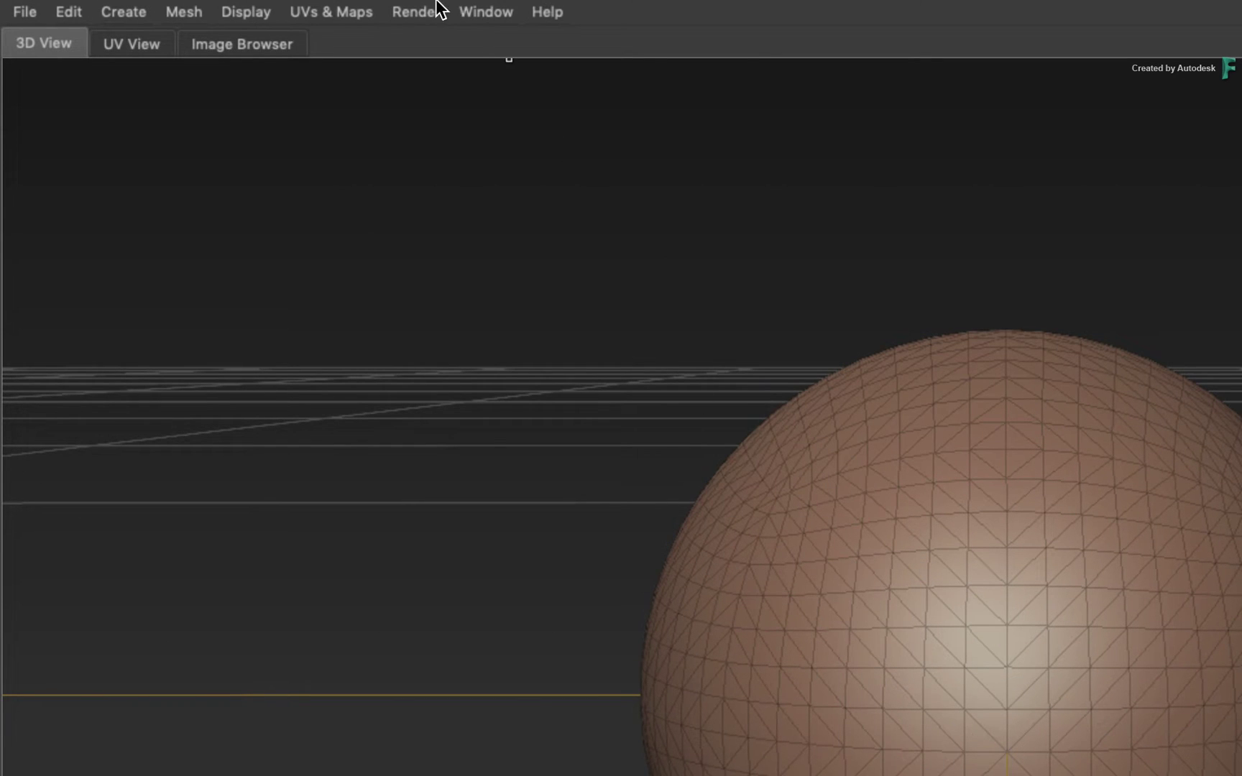
left_click(485, 13)
left_click(525, 95)
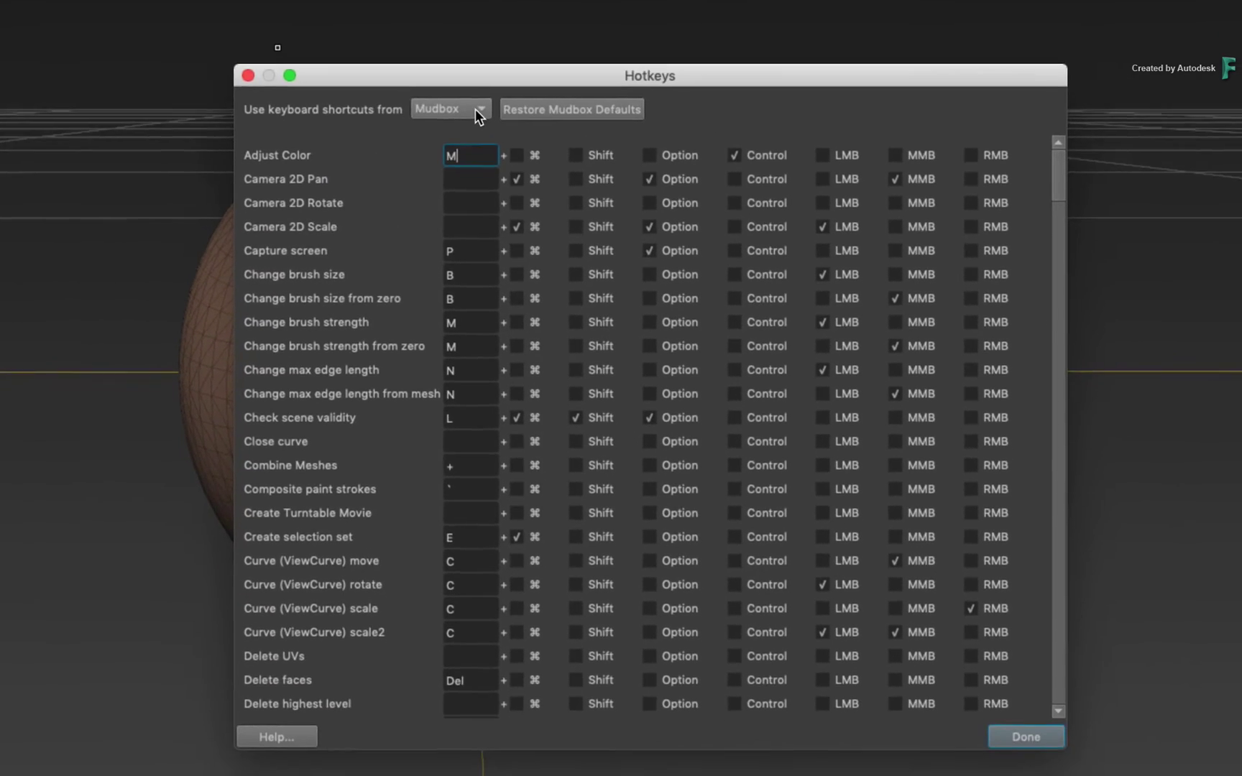
left_click(476, 108)
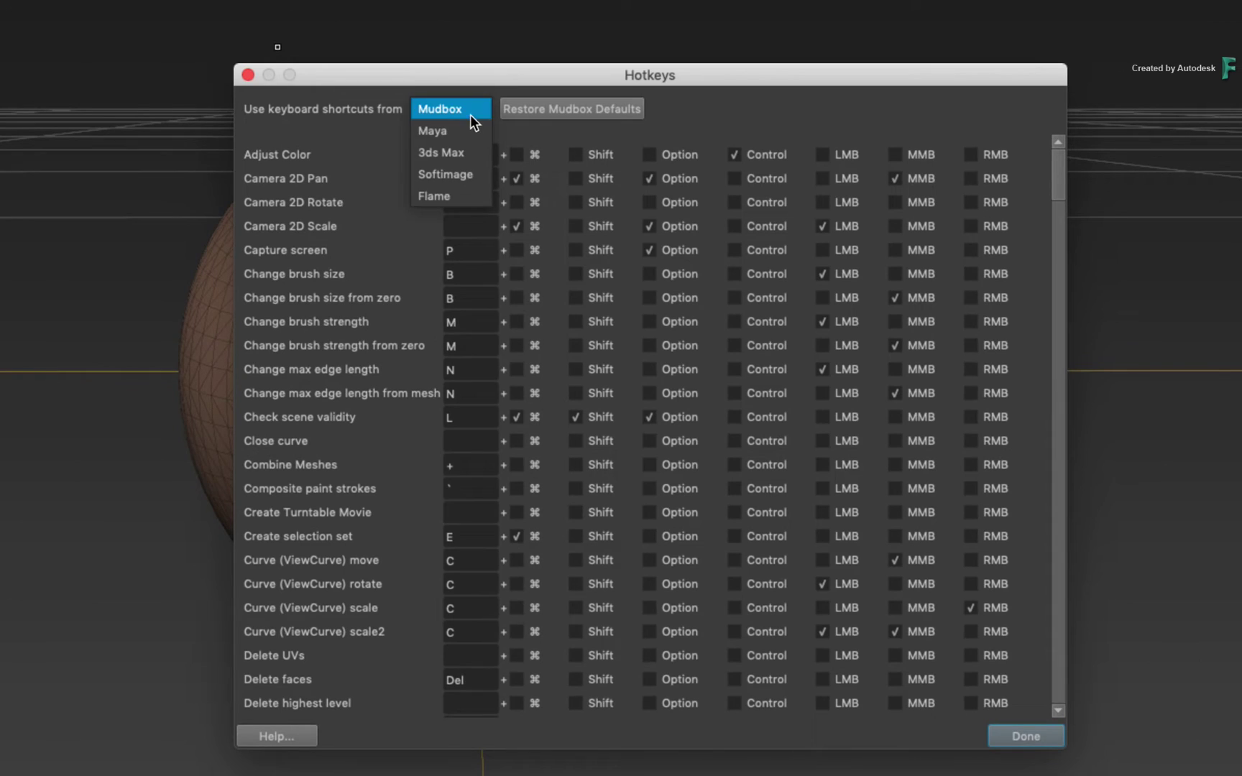
left_click(459, 189)
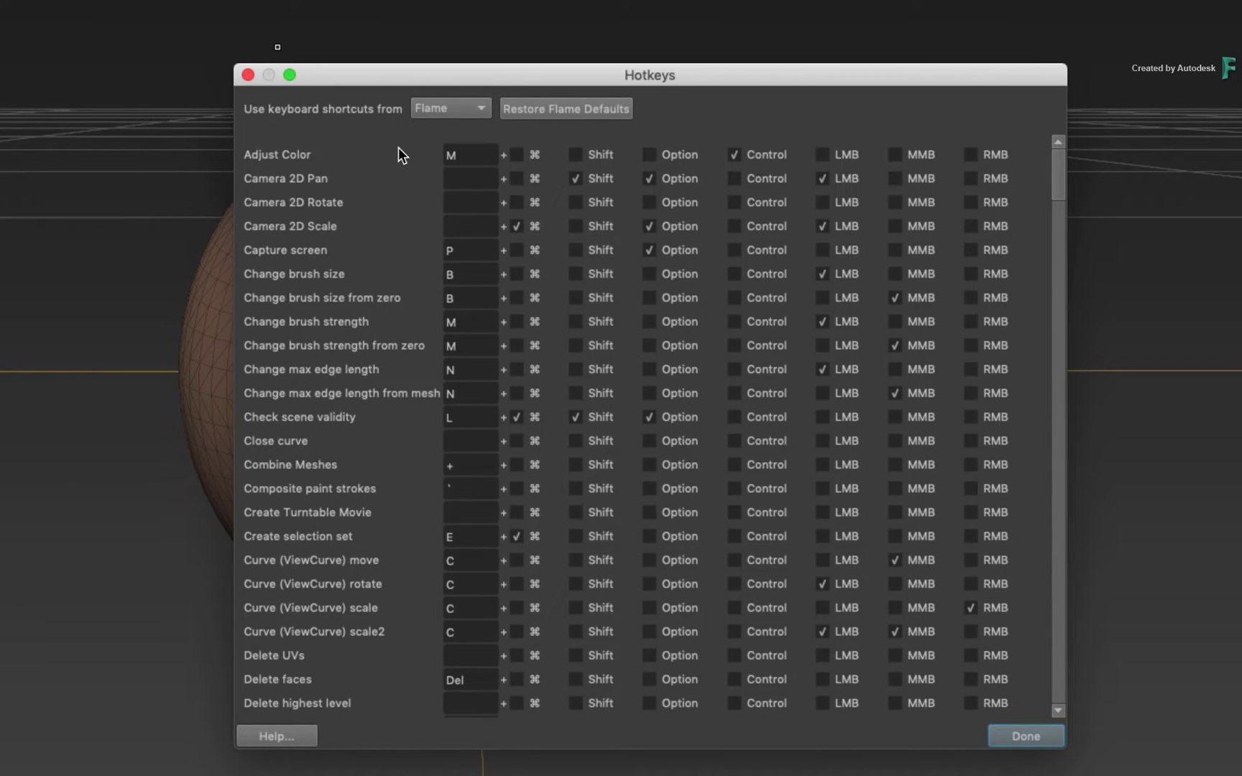
left_click(451, 110)
left_click(442, 22)
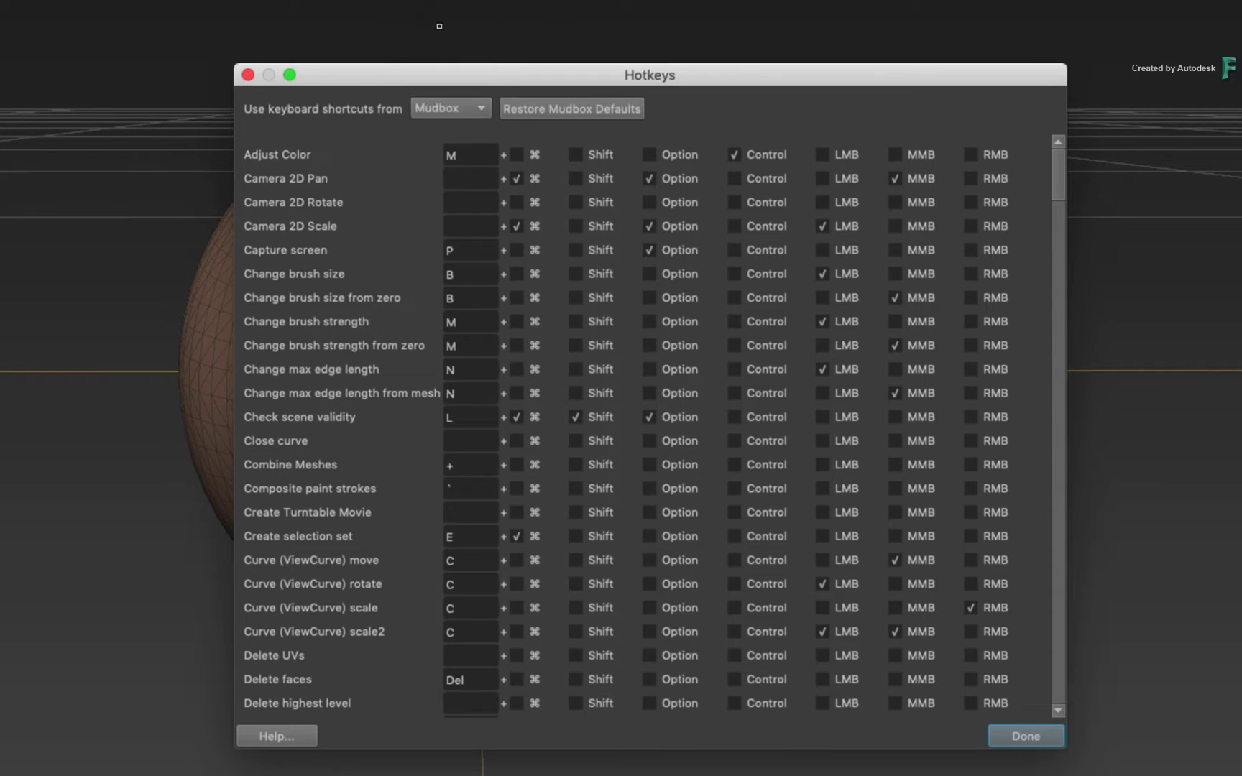
left_click(1026, 737)
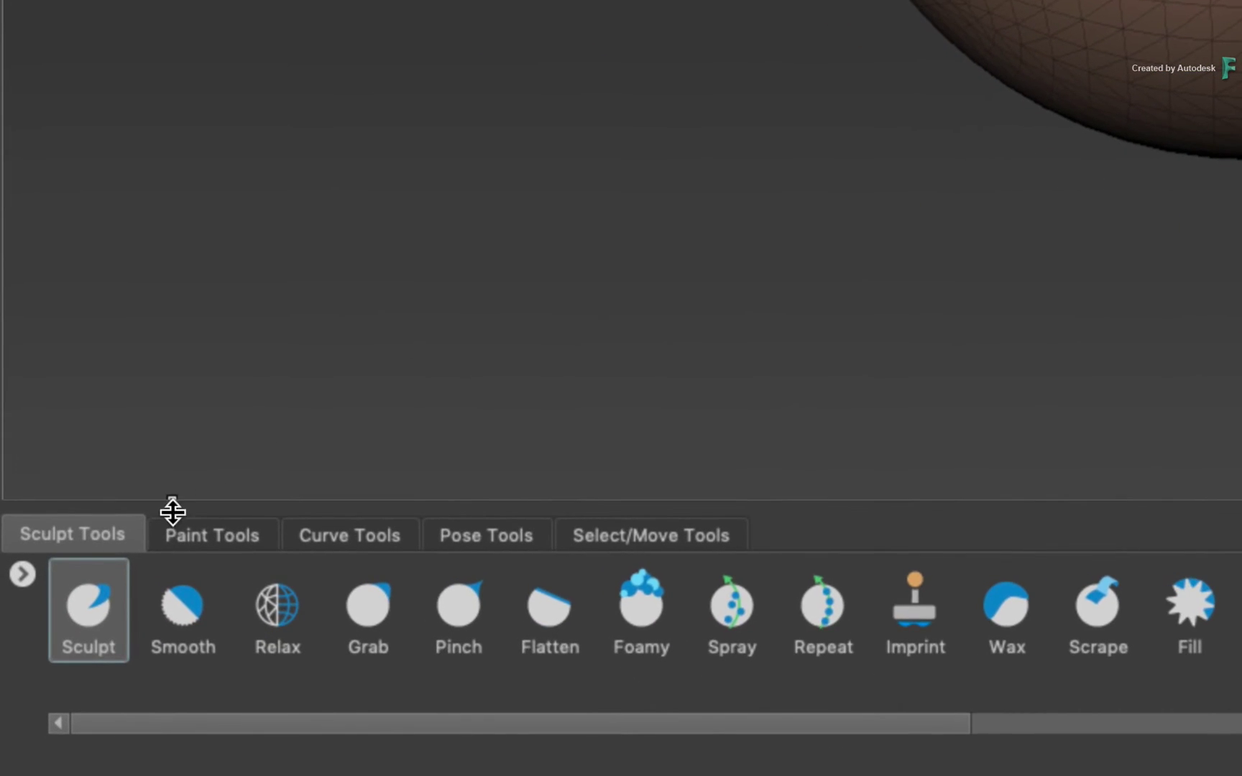
Compare the Paint and Sculpt tool trays and pick the Sculpt brush.
left_click(180, 535)
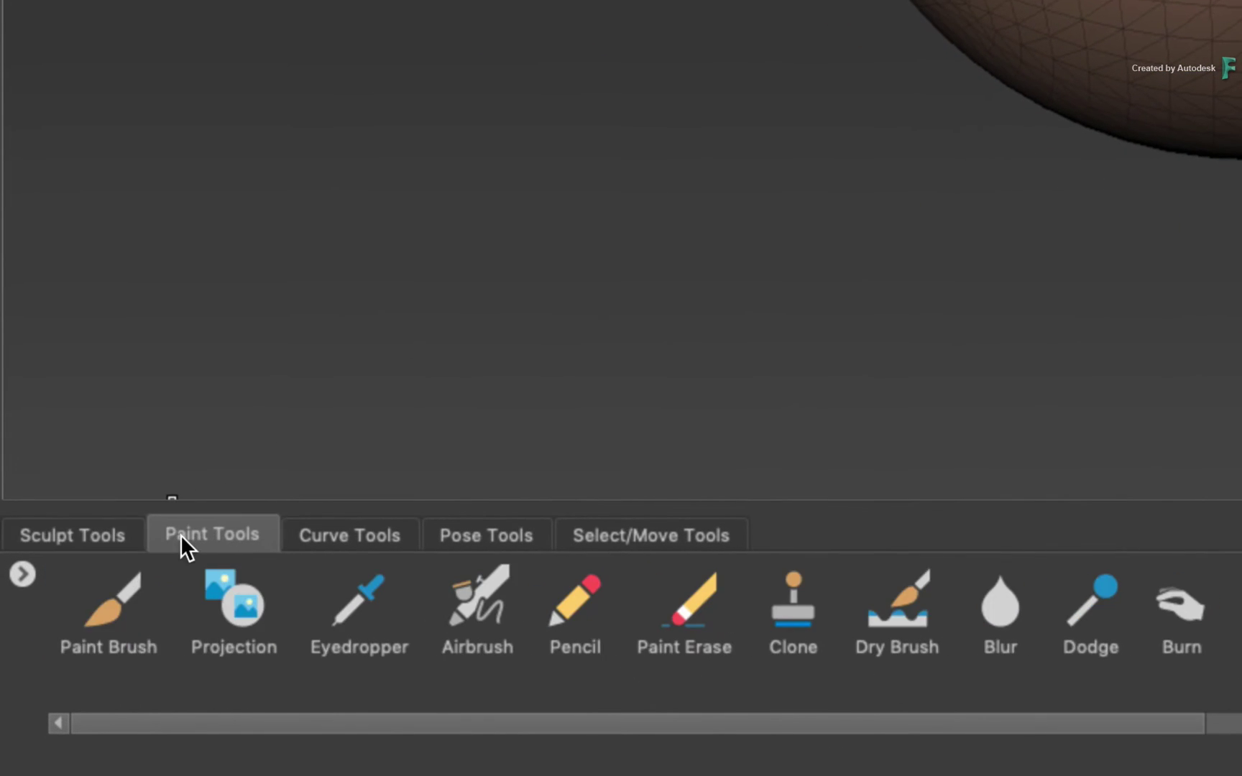
left_click(113, 532)
left_click(189, 534)
left_click(110, 535)
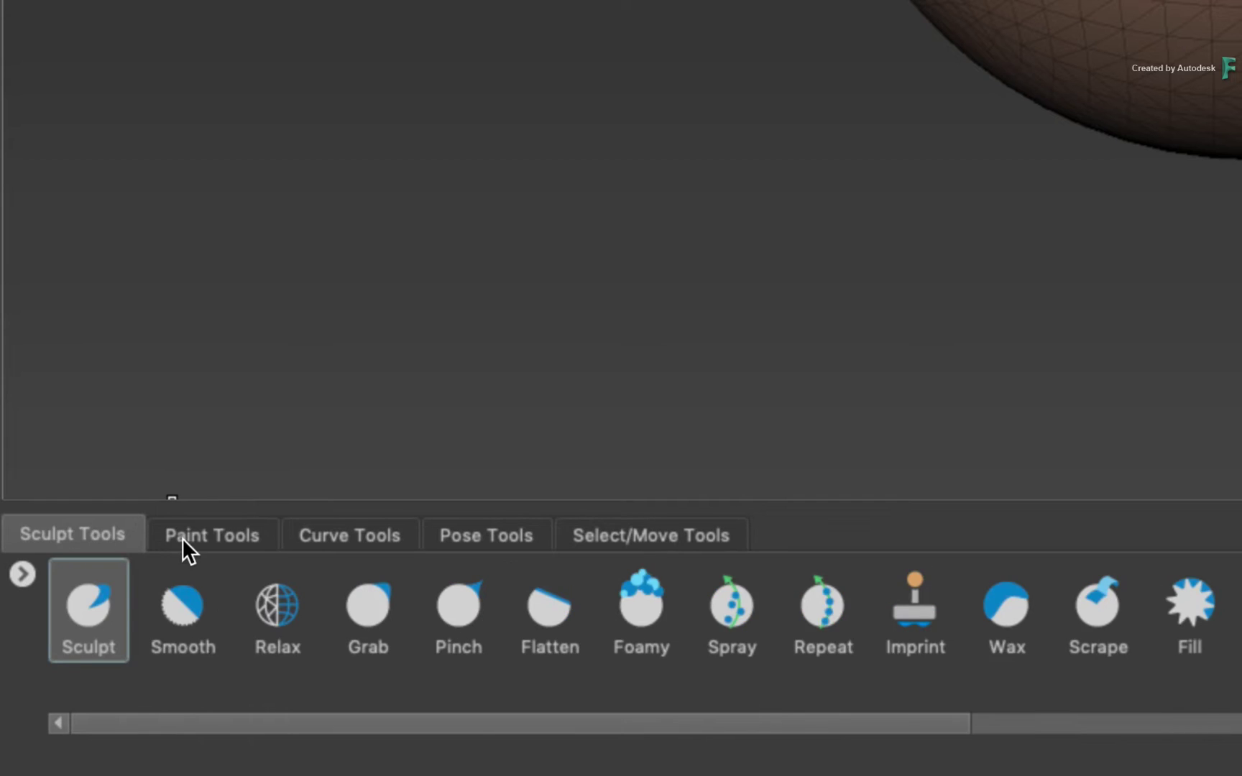
left_click(181, 537)
left_click(121, 534)
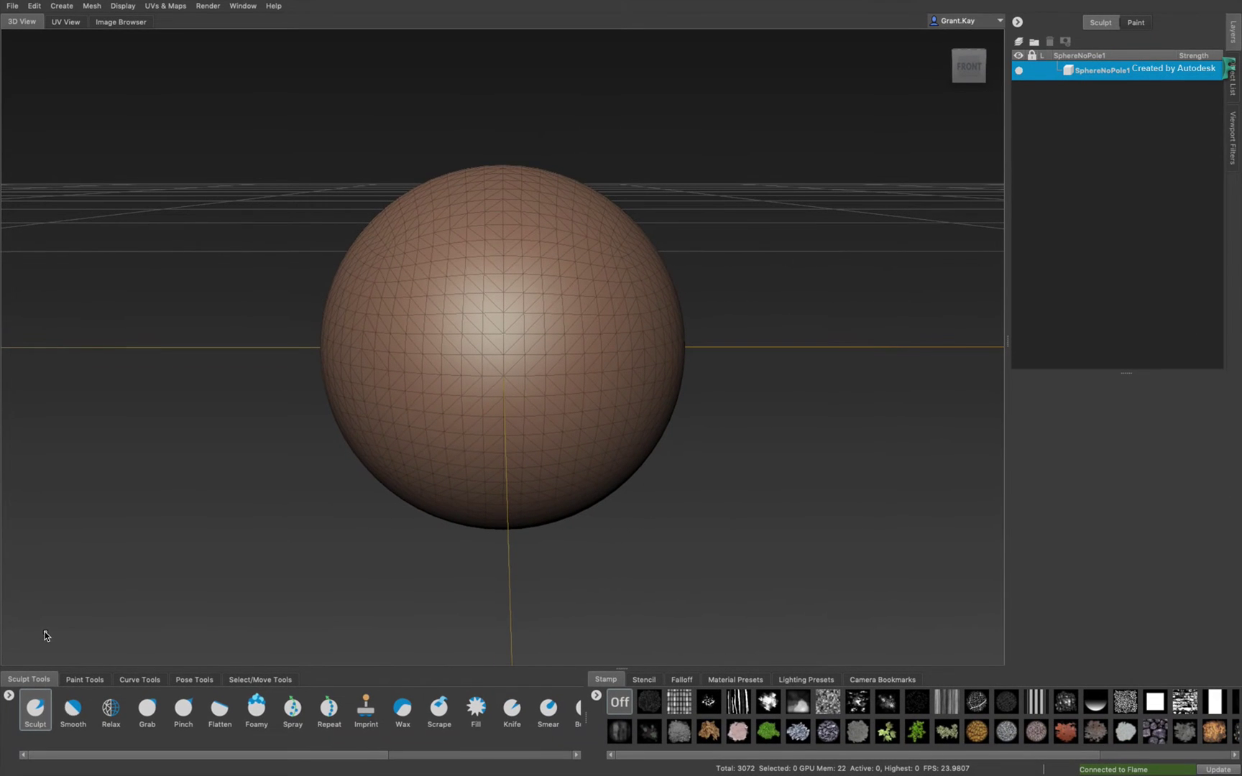
left_click(35, 707)
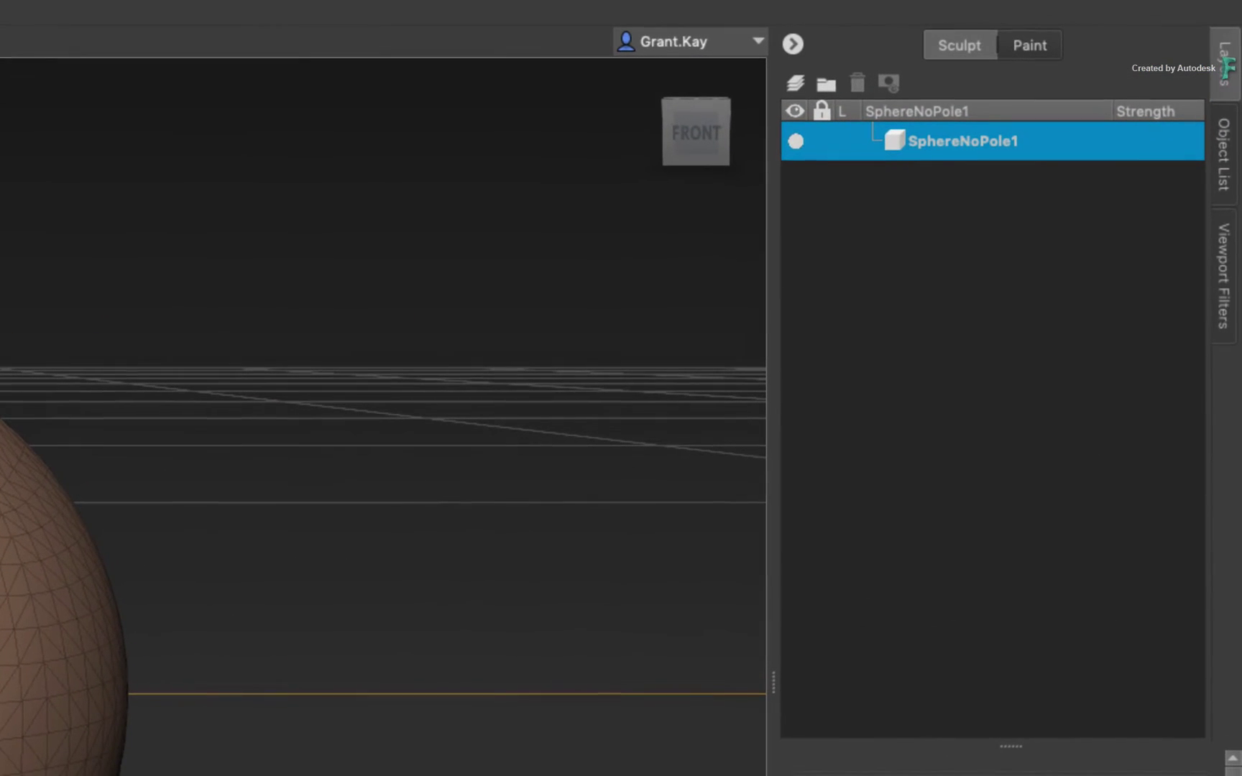
Check Object List and Viewport Filters, return to Layers, and show the quad wireframe.
left_click(1229, 158)
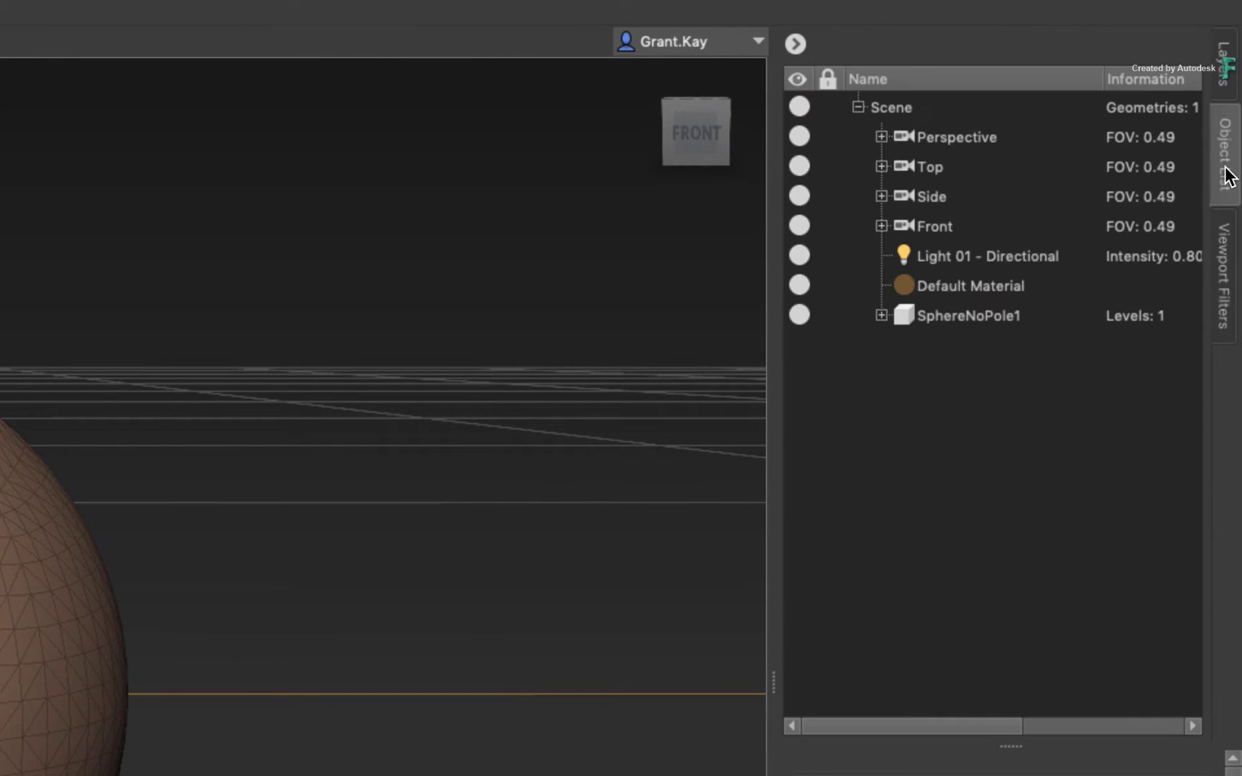
left_click(1224, 250)
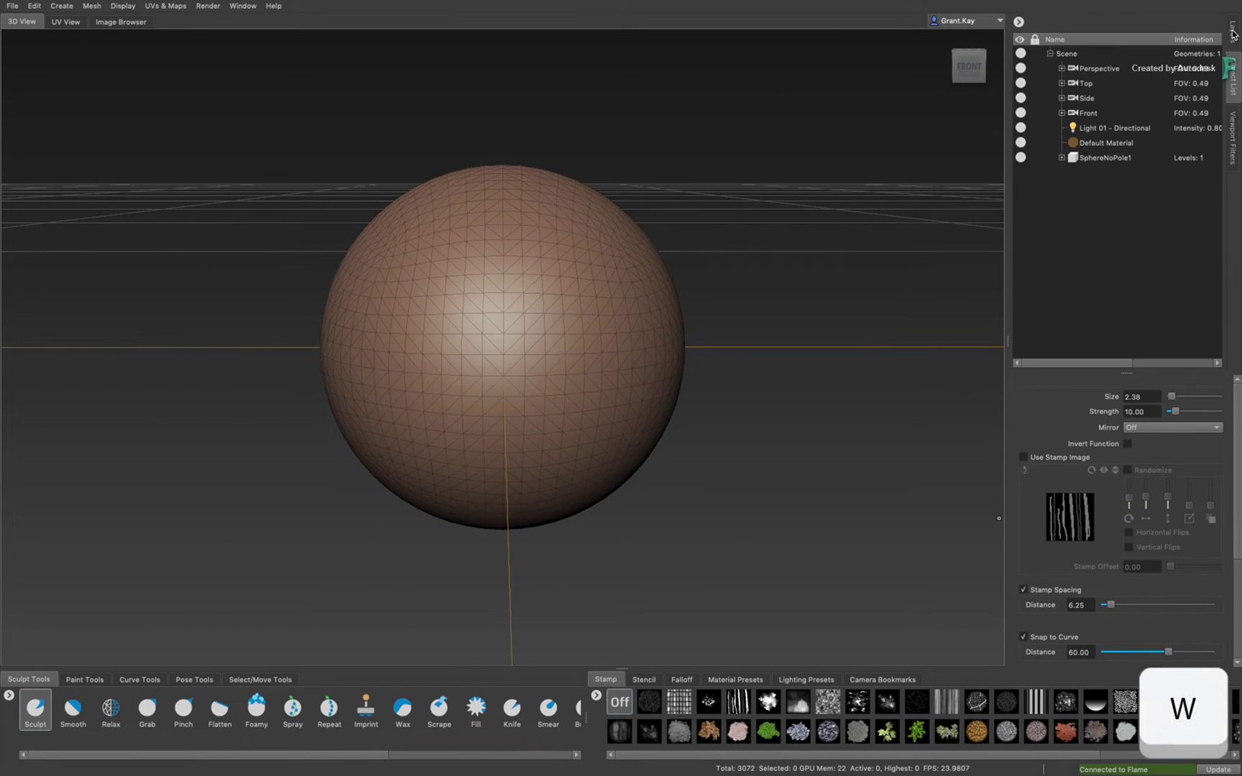
left_click(1232, 35)
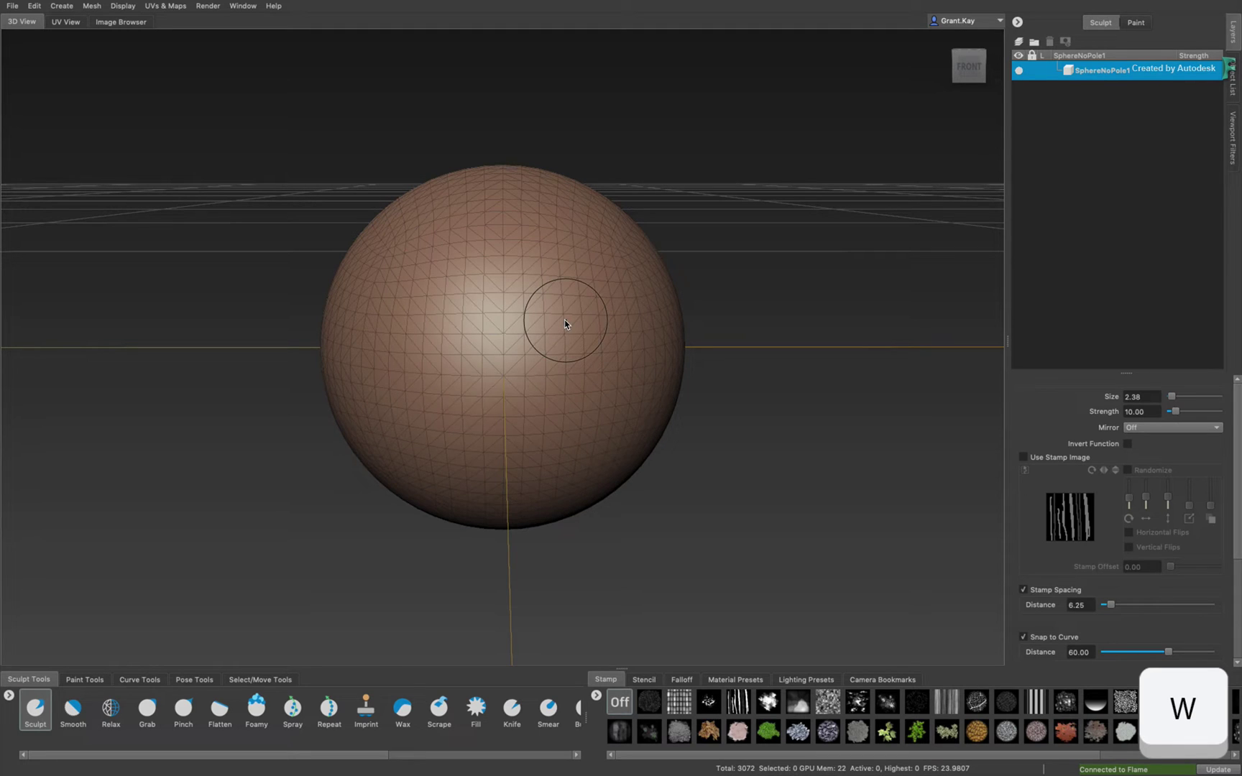
key("w")
key("w")
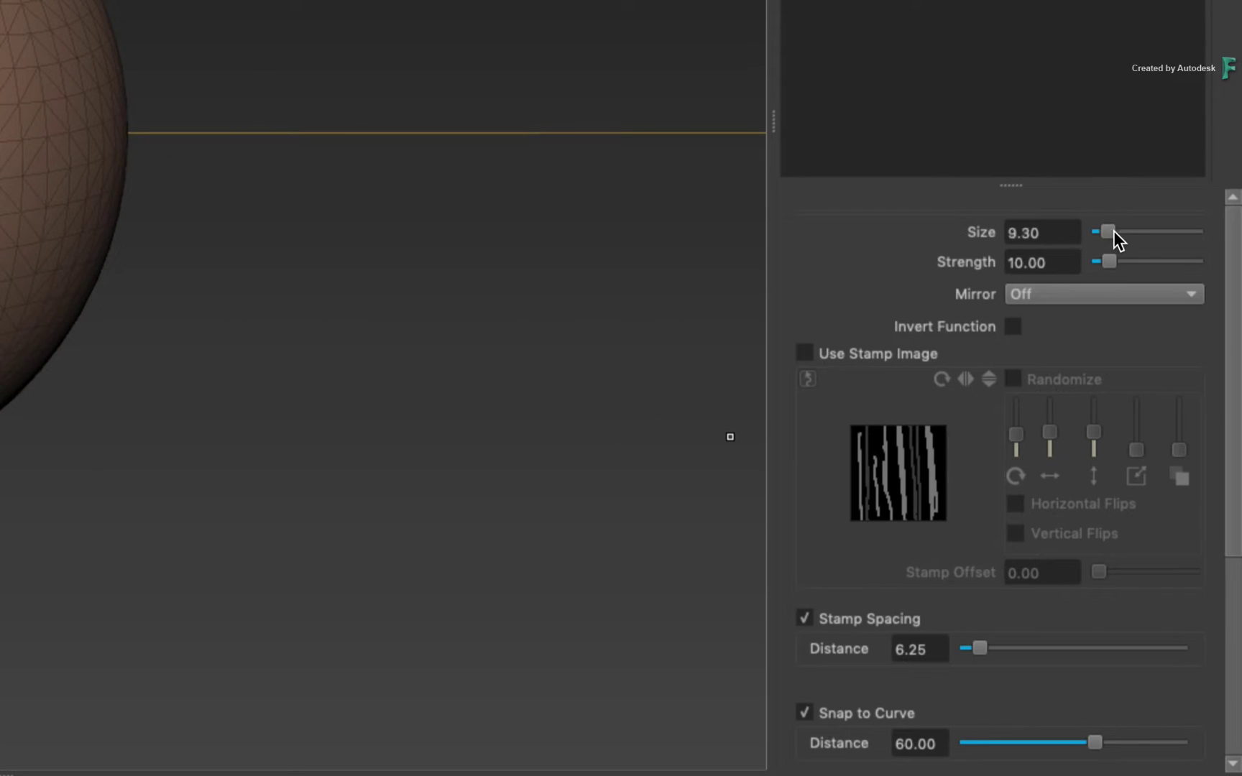
Shrink the Sculpt brush to size 1.02 and lower its strength to about 4.
left_click_drag(1113, 232, 1118, 234)
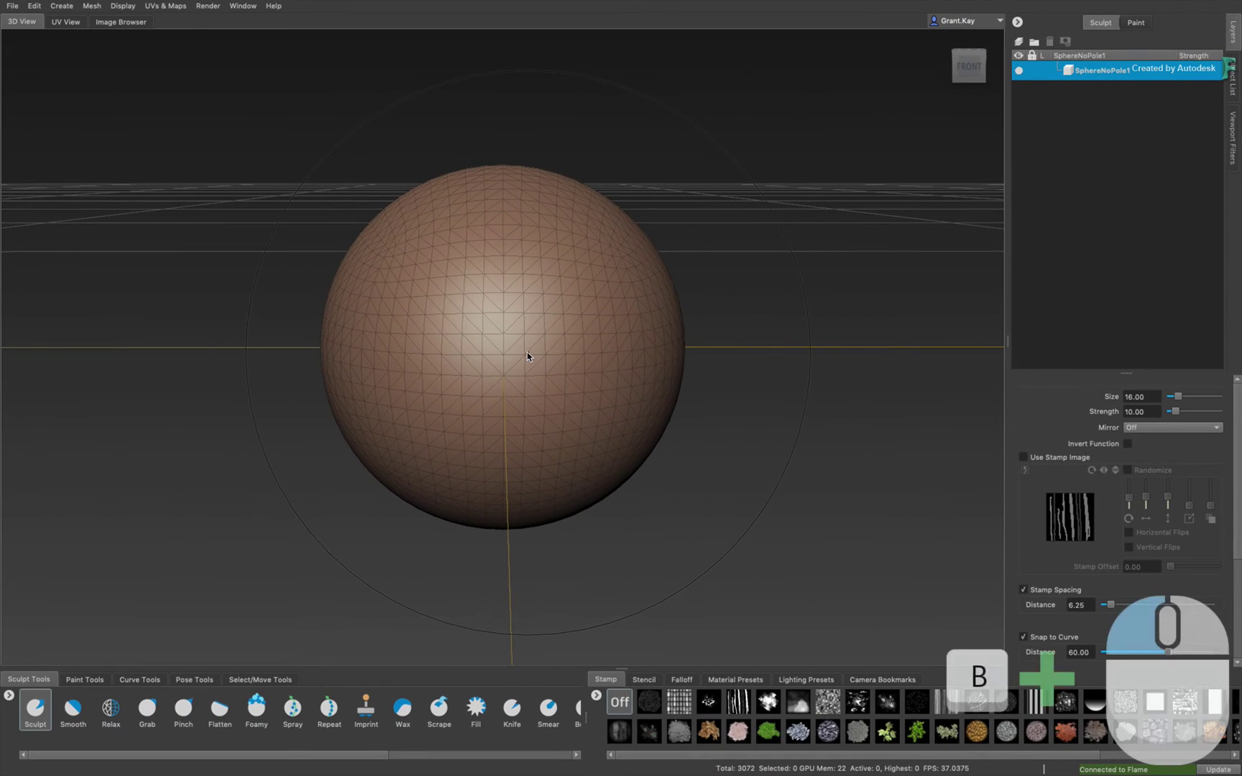
mouse_move(529, 356)
left_mouse_down()
mouse_move(512, 352)
mouse_move(492, 506)
left_mouse_up()
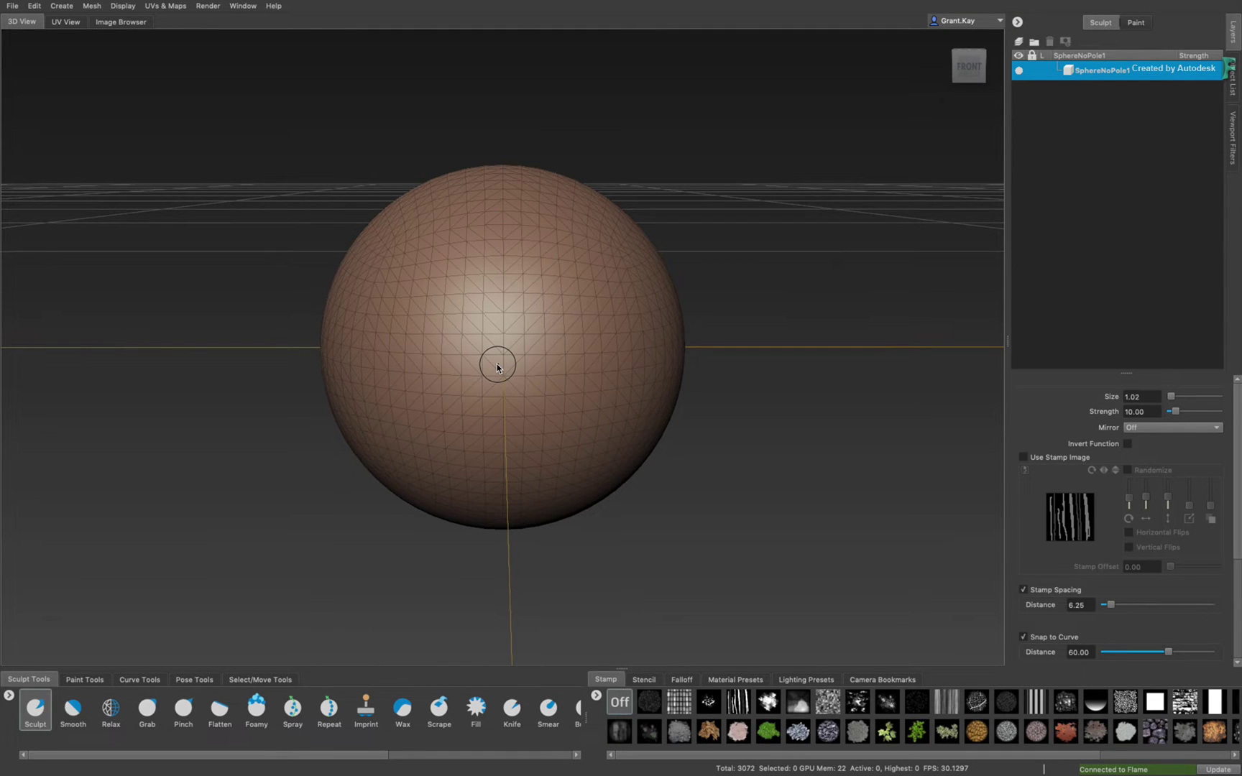
mouse_move(497, 364)
left_mouse_down()
mouse_move(512, 302)
mouse_move(486, 413)
mouse_move(494, 378)
left_mouse_up()
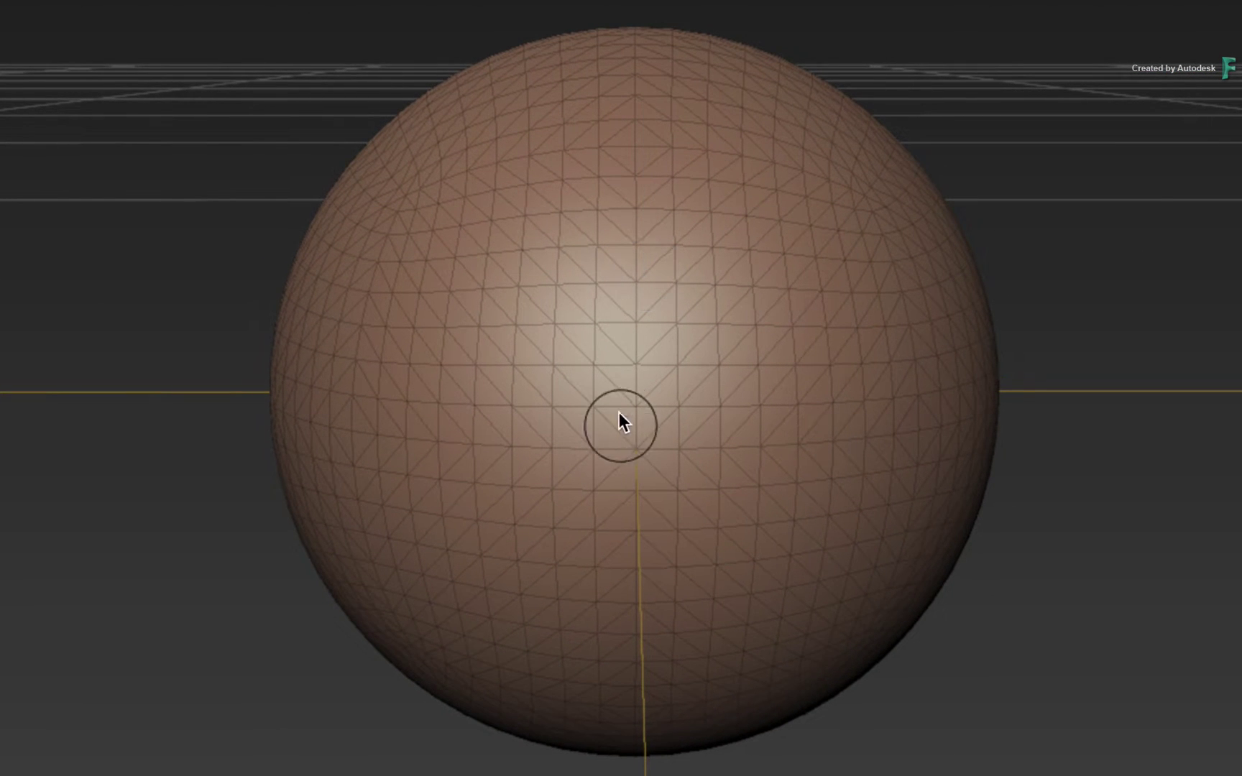
mouse_move(758, 186)
left_mouse_down()
mouse_move(630, 185)
mouse_move(491, 519)
left_mouse_up()
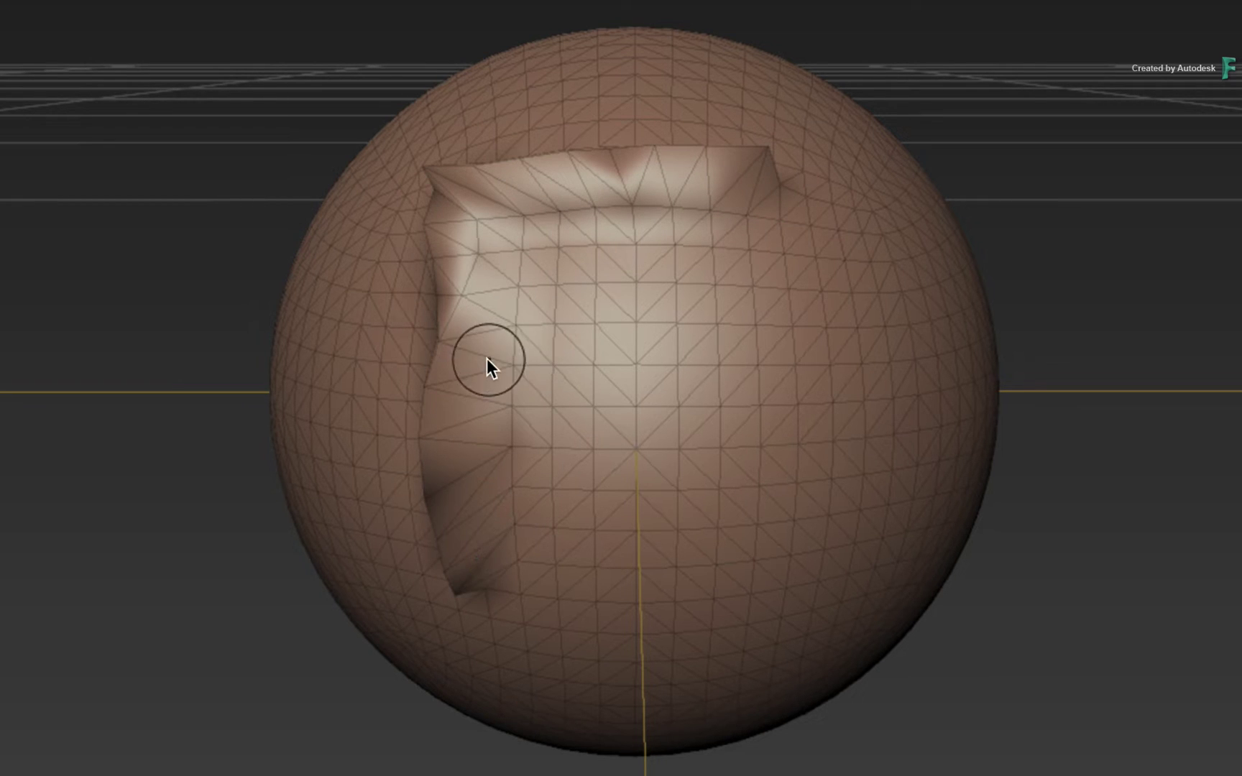
left_click_drag(491, 361, 587, 374)
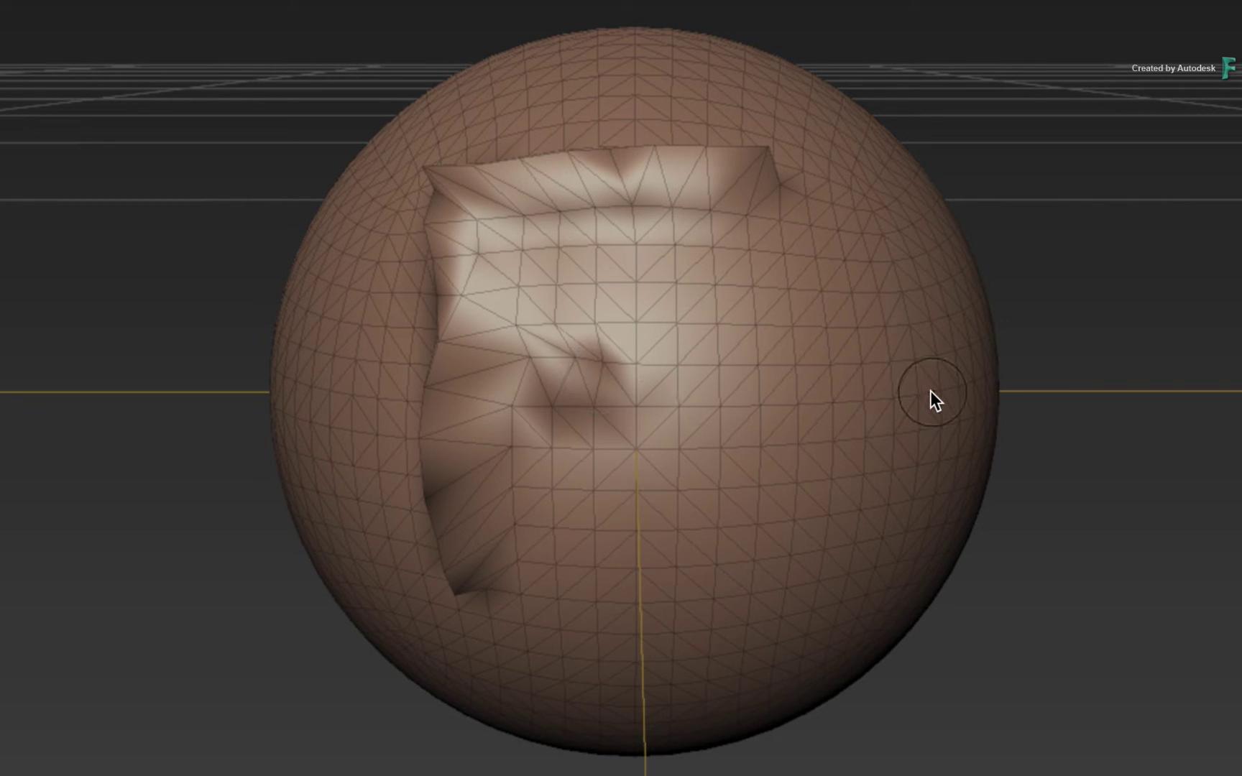
scroll(769, 429, "up", 2)
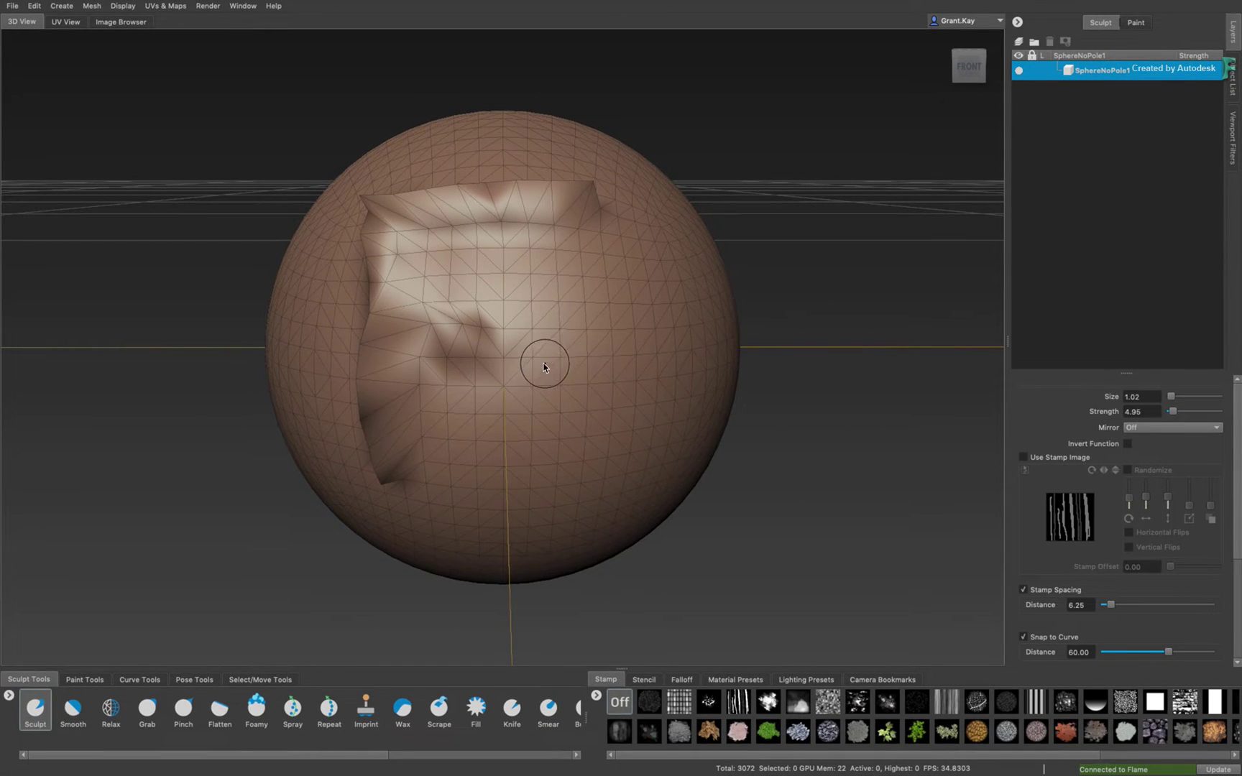
left_click(38, 20)
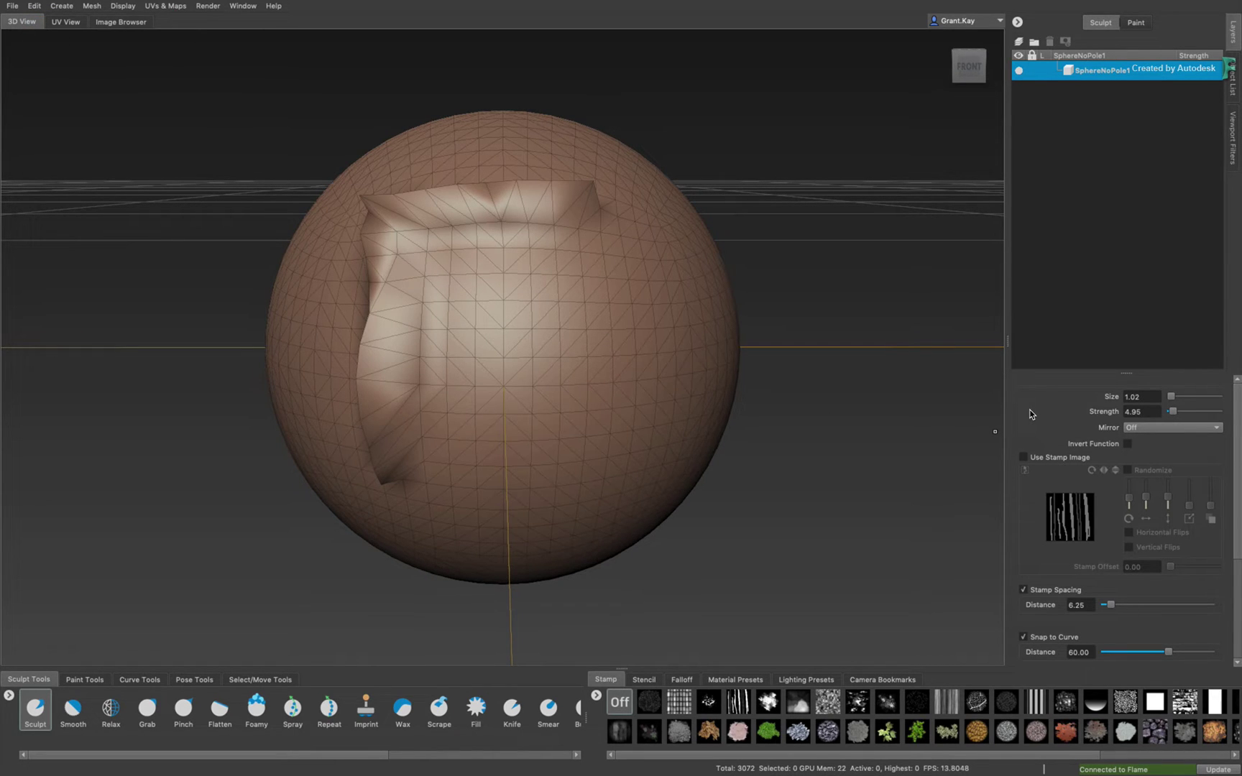
key("ctrl+z")
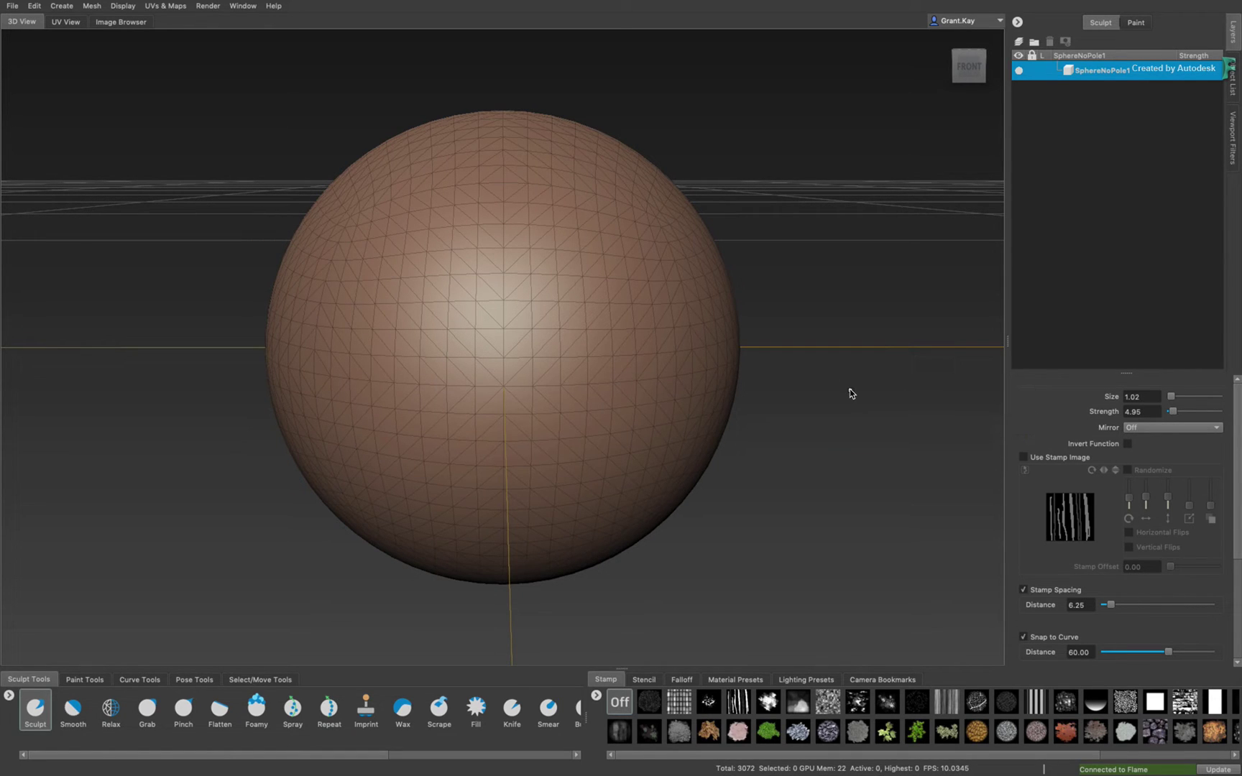
Subdivide and sculpt trial F strokes, undo them, then drop to subdivision Level 0.
key("shift+d")
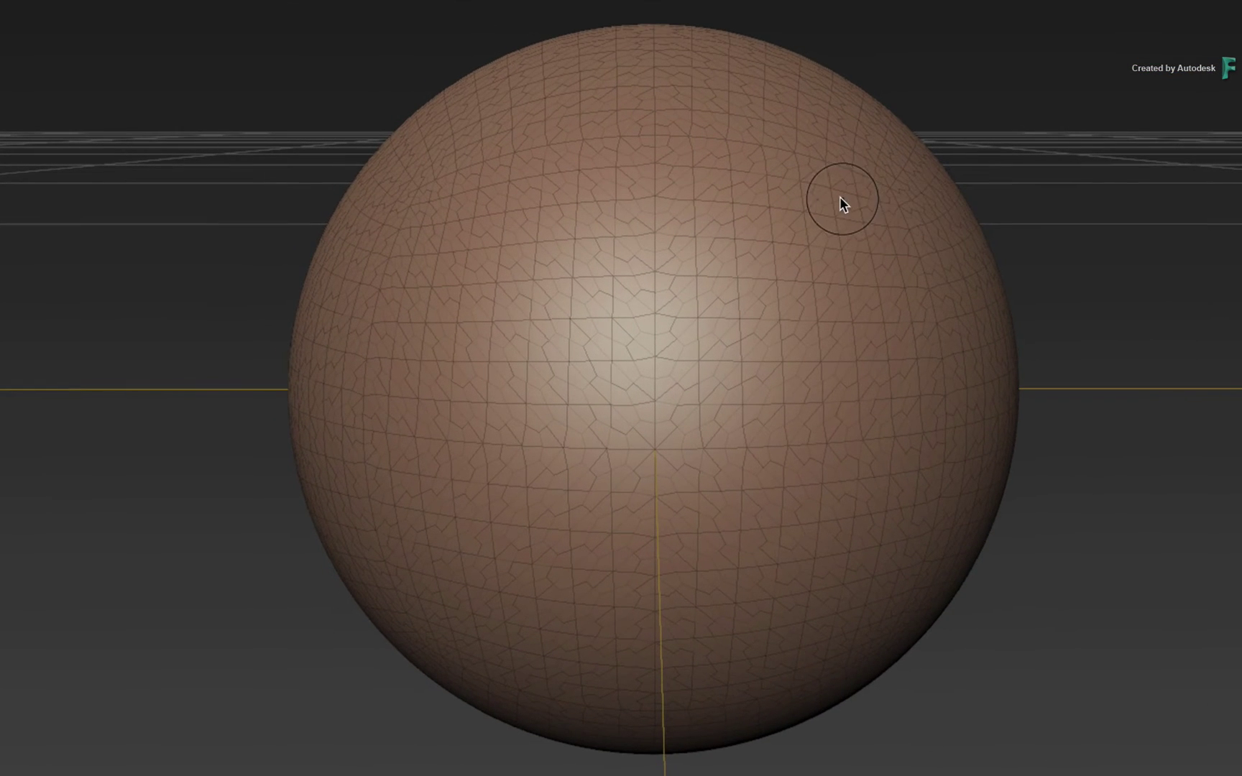
mouse_move(840, 200)
left_mouse_down()
mouse_move(692, 191)
mouse_move(469, 206)
mouse_move(414, 311)
mouse_move(438, 577)
left_mouse_up()
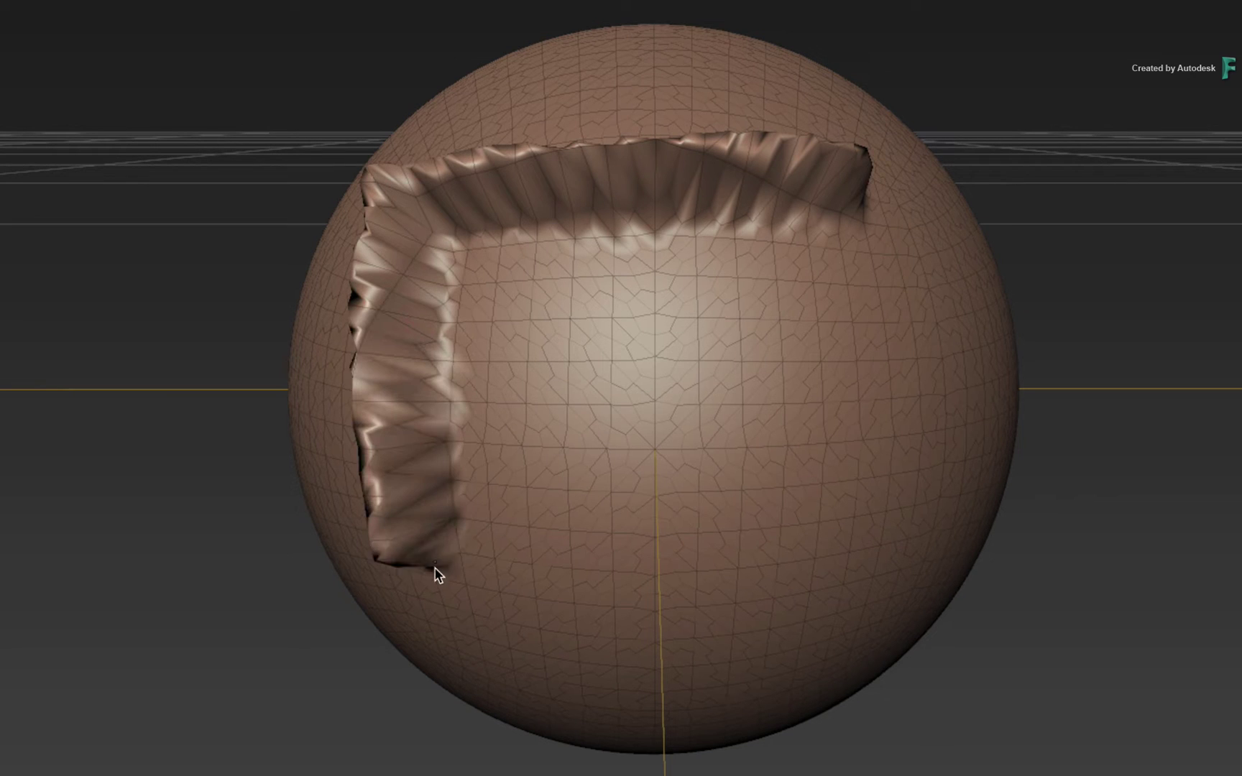
left_click_drag(431, 400, 615, 404)
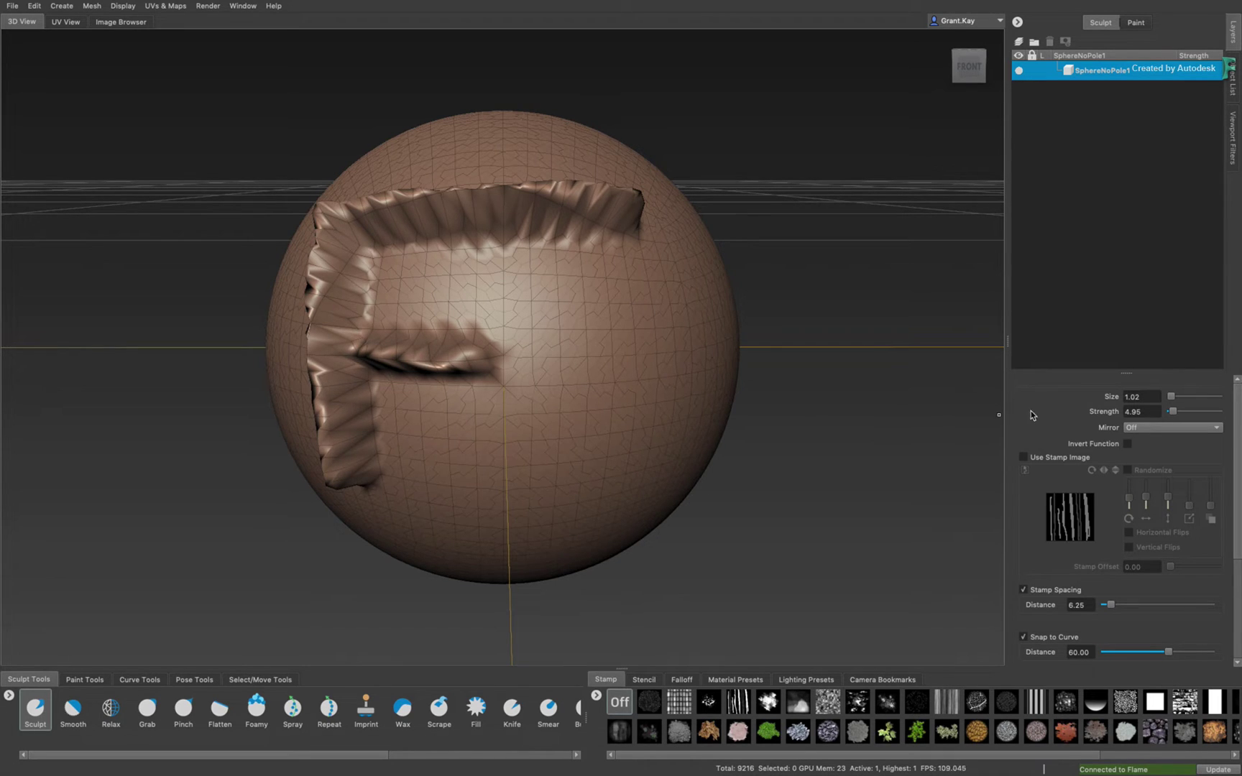
key("ctrl+z")
key("ctrl+z")
key("Page_Down")
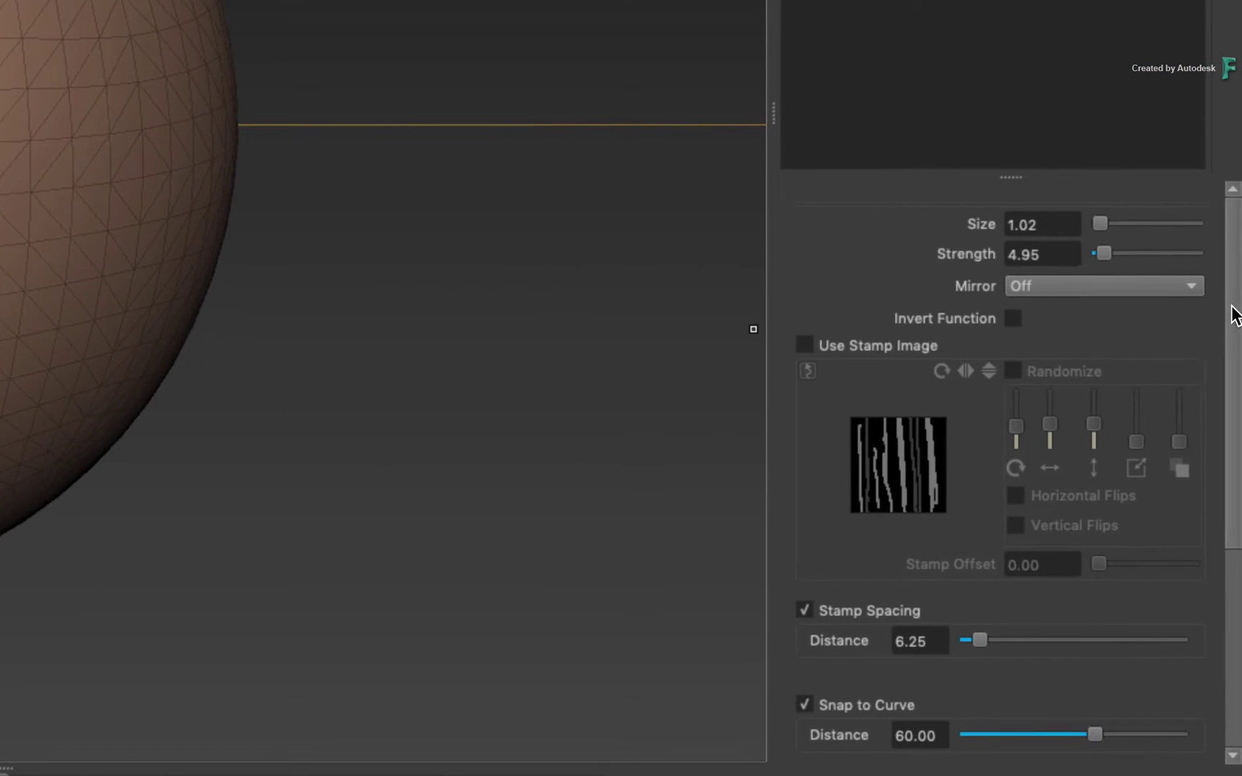
left_click_drag(1237, 314, 1229, 644)
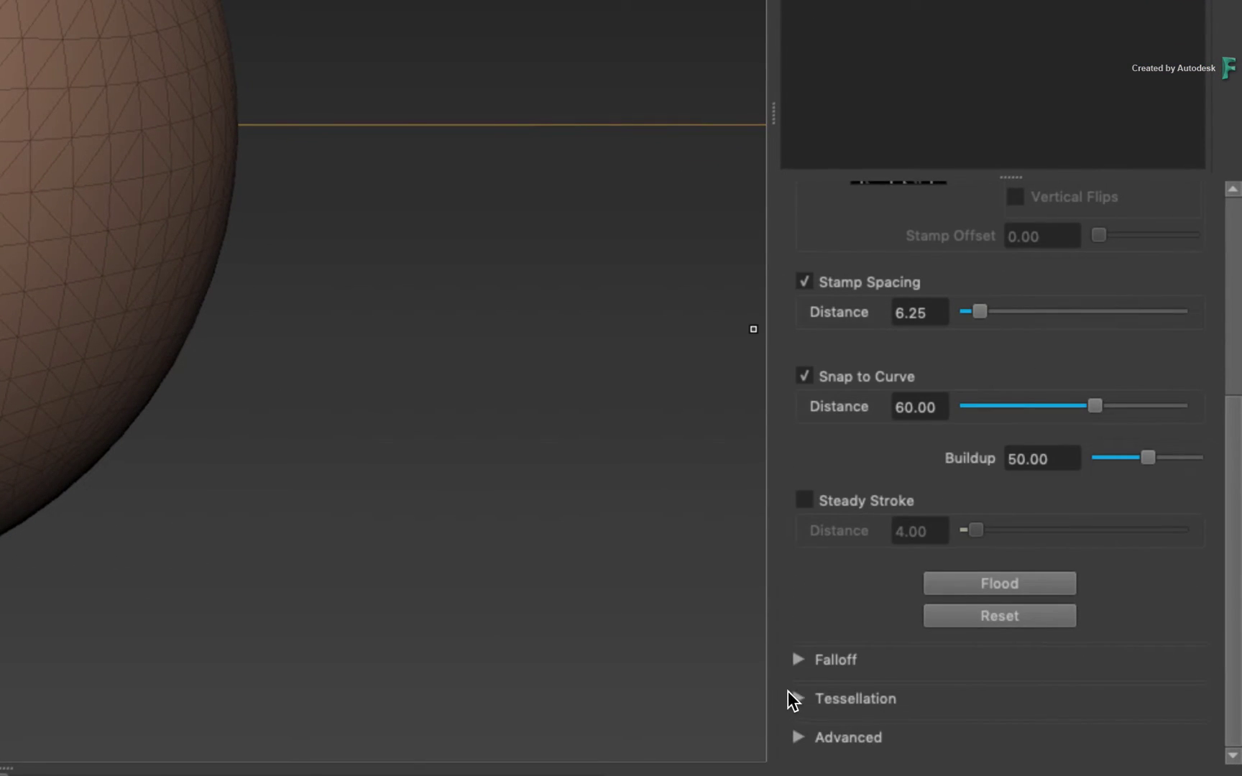
Enable Tessellate for the Sculpt brush with a Divide Threshold of 10.20.
left_click(793, 698)
left_click_drag(1239, 512, 1231, 721)
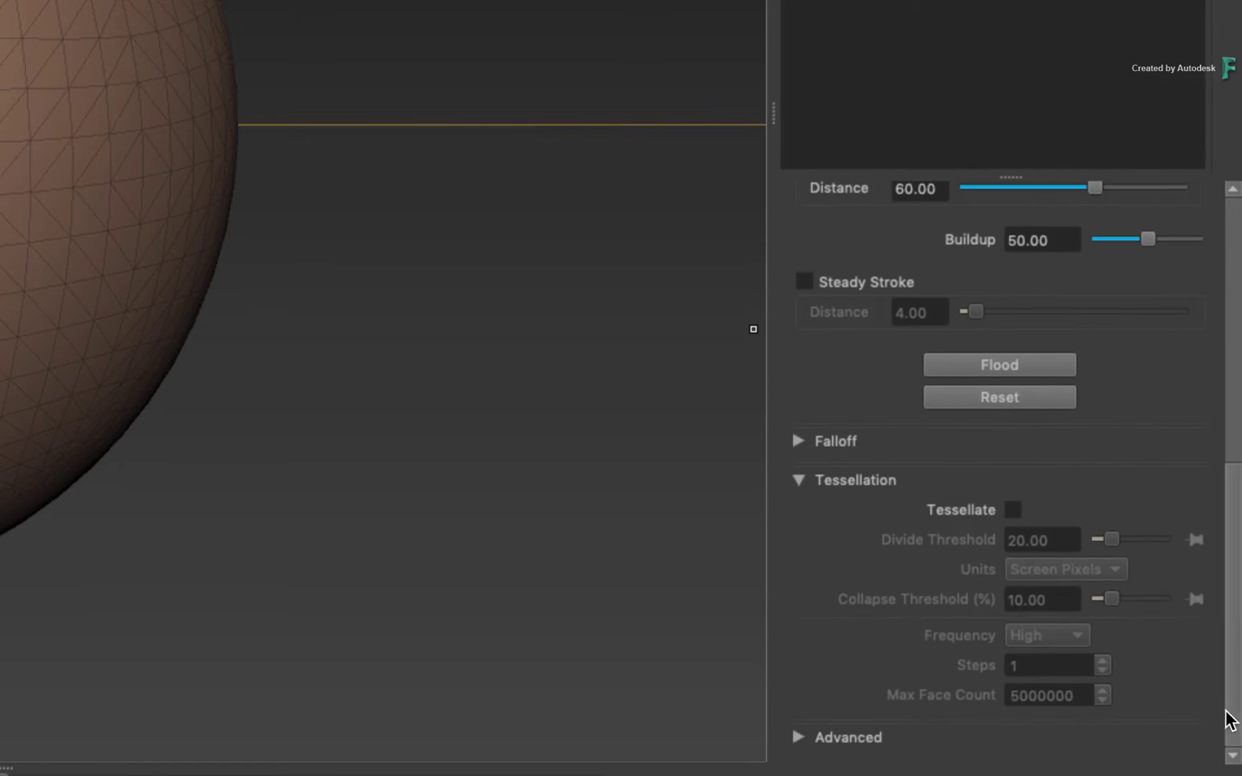
left_click(1014, 511)
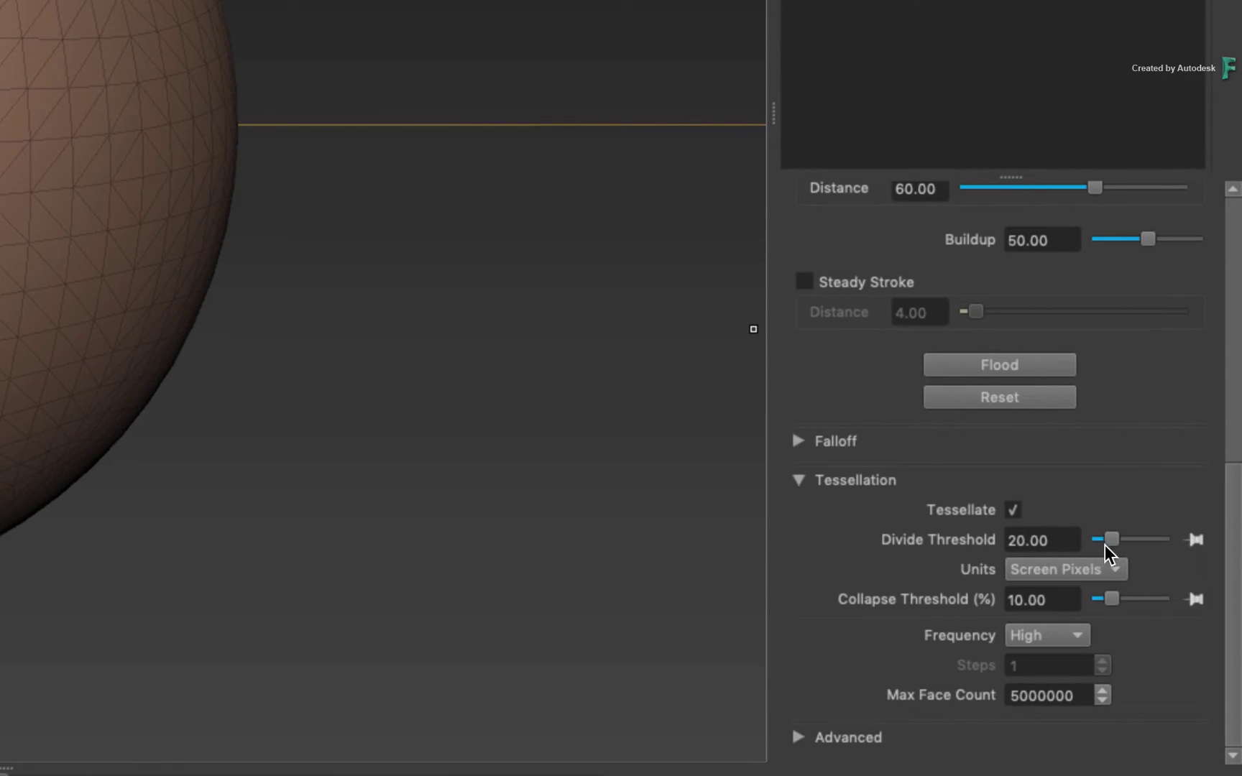
left_click_drag(1109, 541, 1105, 544)
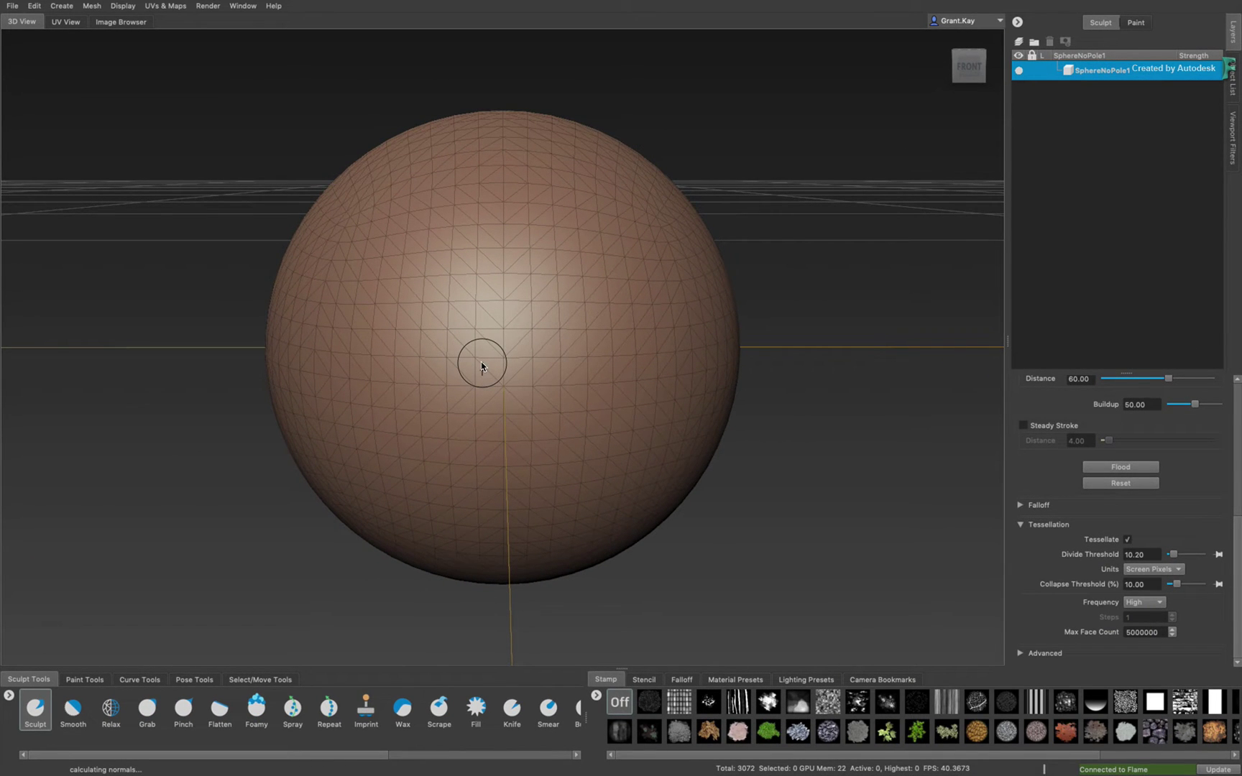
Tune the divide threshold, then sculpt the F's top bar, stem and middle bar.
key("n")
left_click_drag(482, 362, 482, 245)
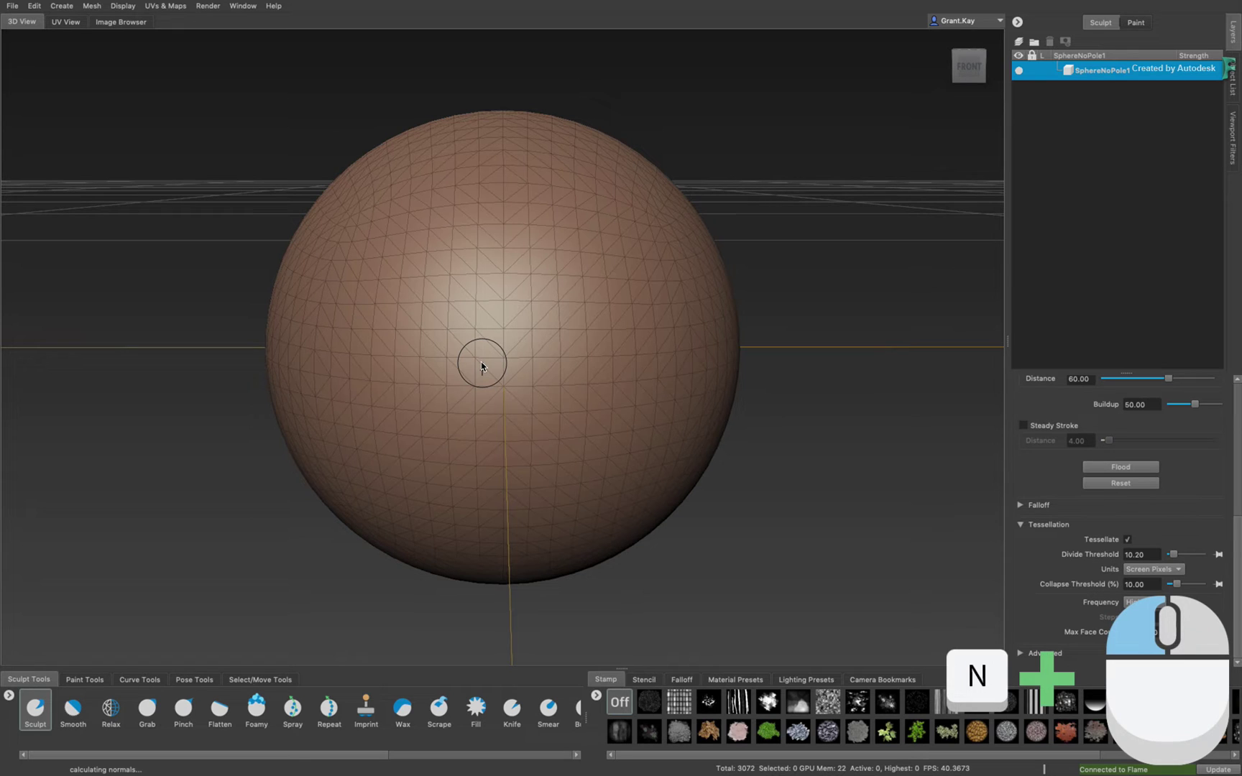
mouse_move(482, 361)
left_mouse_down()
mouse_move(484, 407)
mouse_move(516, 408)
left_mouse_up()
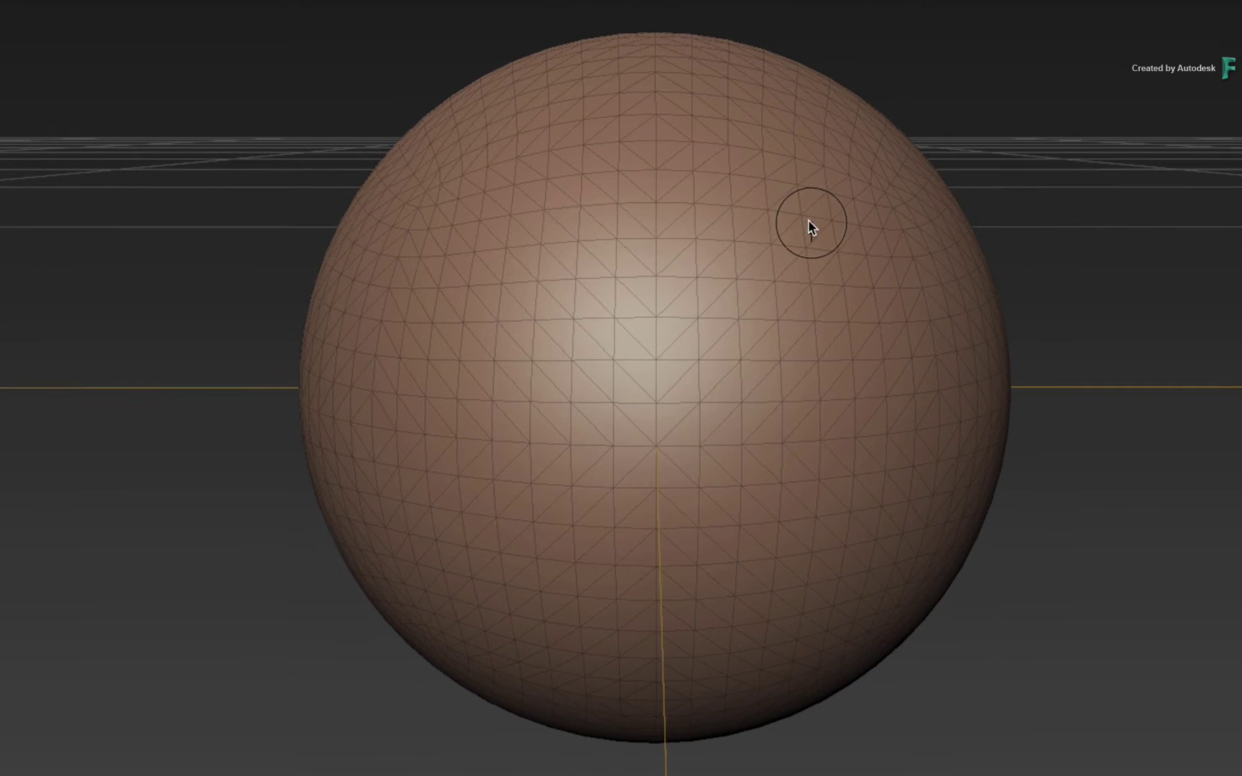
mouse_move(806, 221)
left_mouse_down()
mouse_move(657, 203)
mouse_move(508, 222)
mouse_move(490, 473)
mouse_move(465, 594)
left_mouse_up()
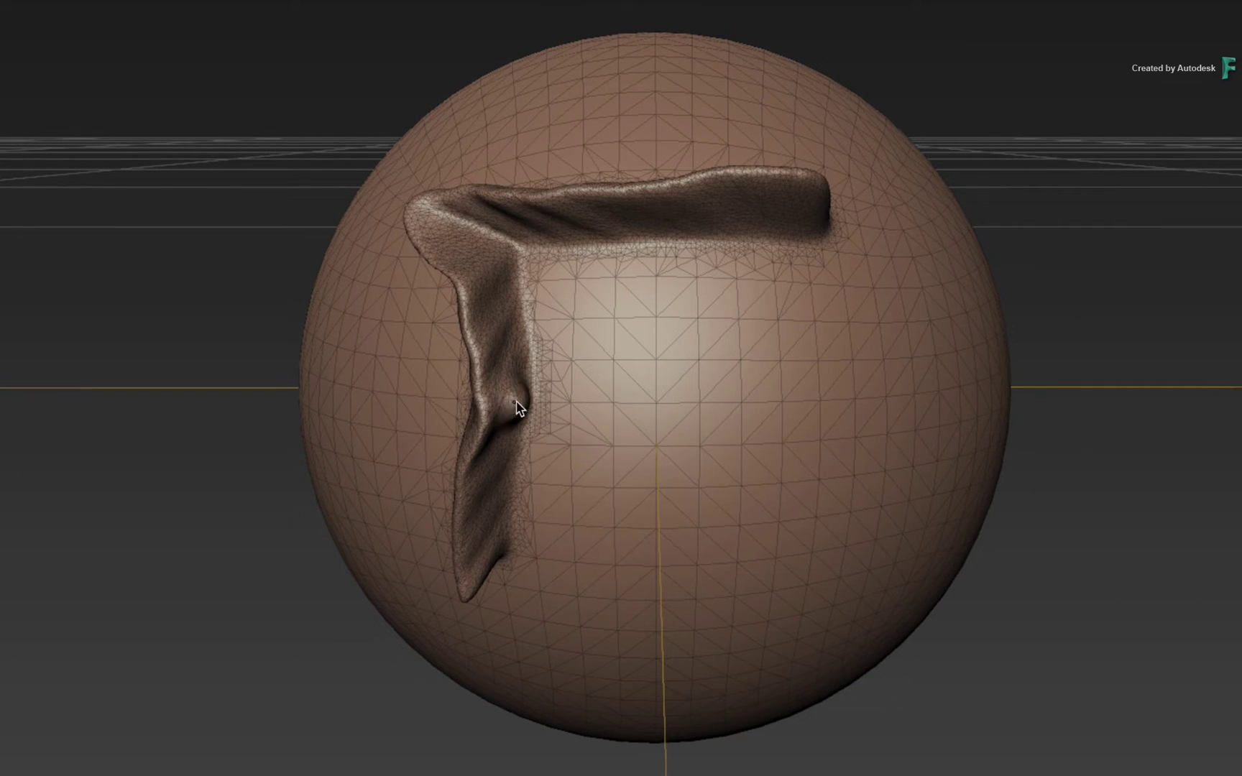
left_click_drag(515, 411, 613, 408)
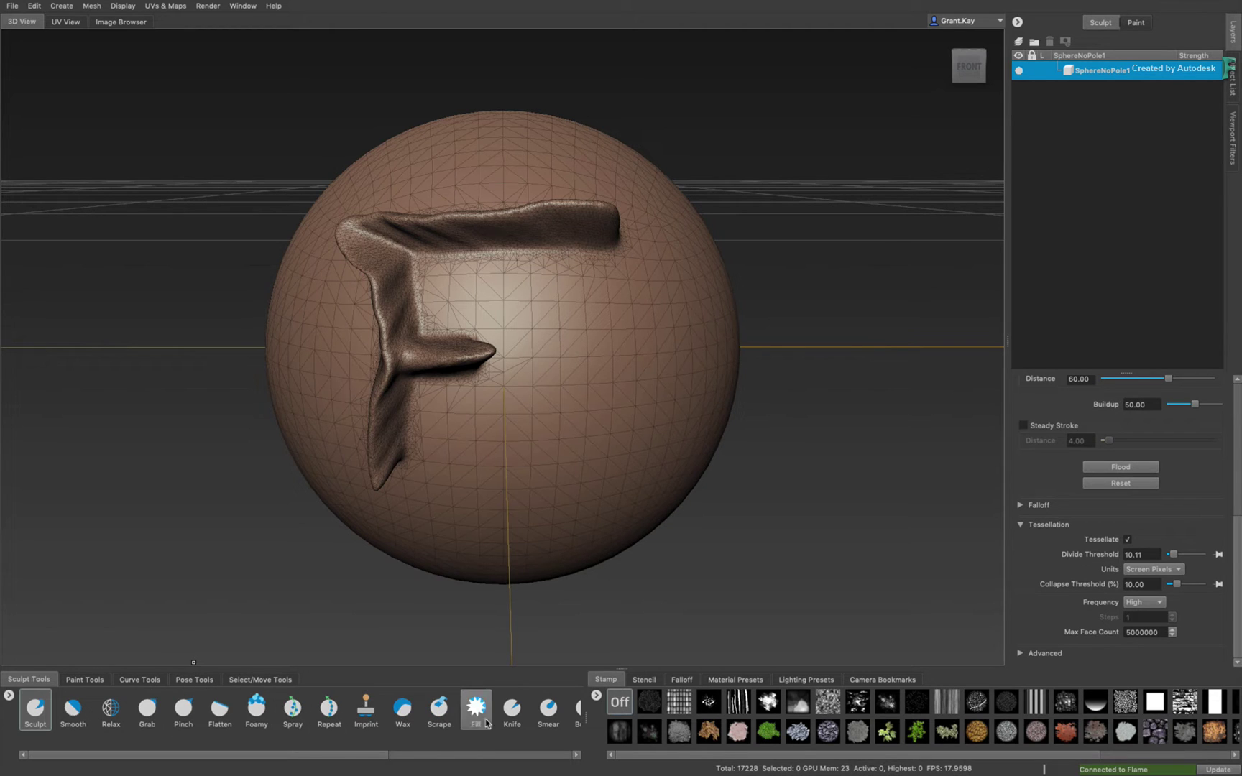
left_click_drag(356, 758, 532, 767)
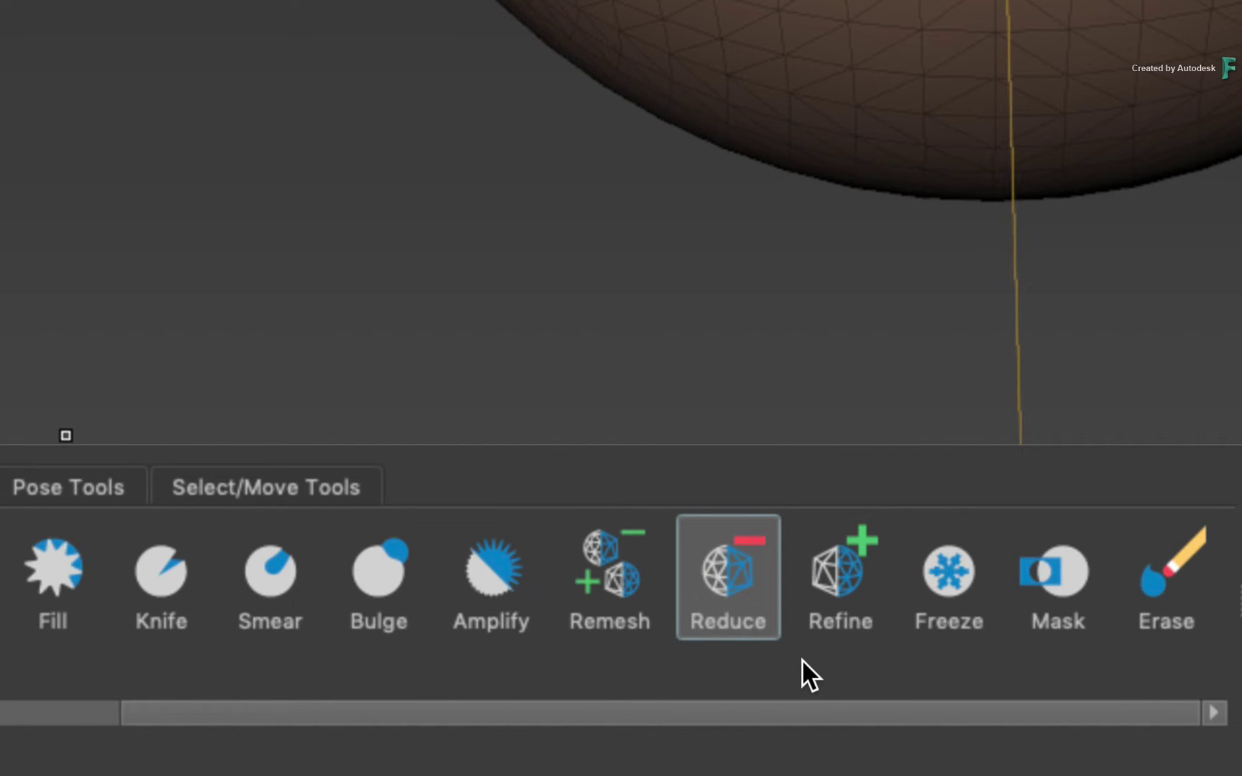
Use the Refine brush to densify the mesh below the F's top bar and inside the letter.
left_click(834, 587)
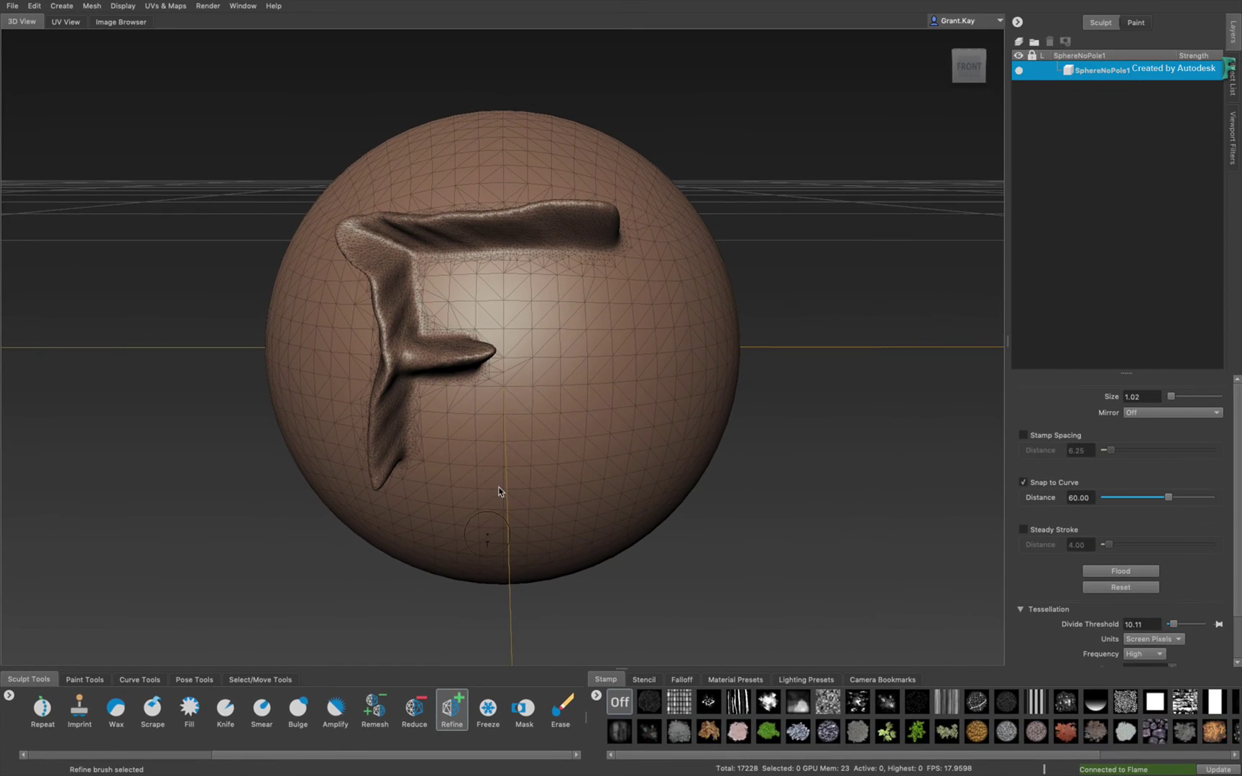
left_click(601, 261)
left_click_drag(468, 262, 430, 291)
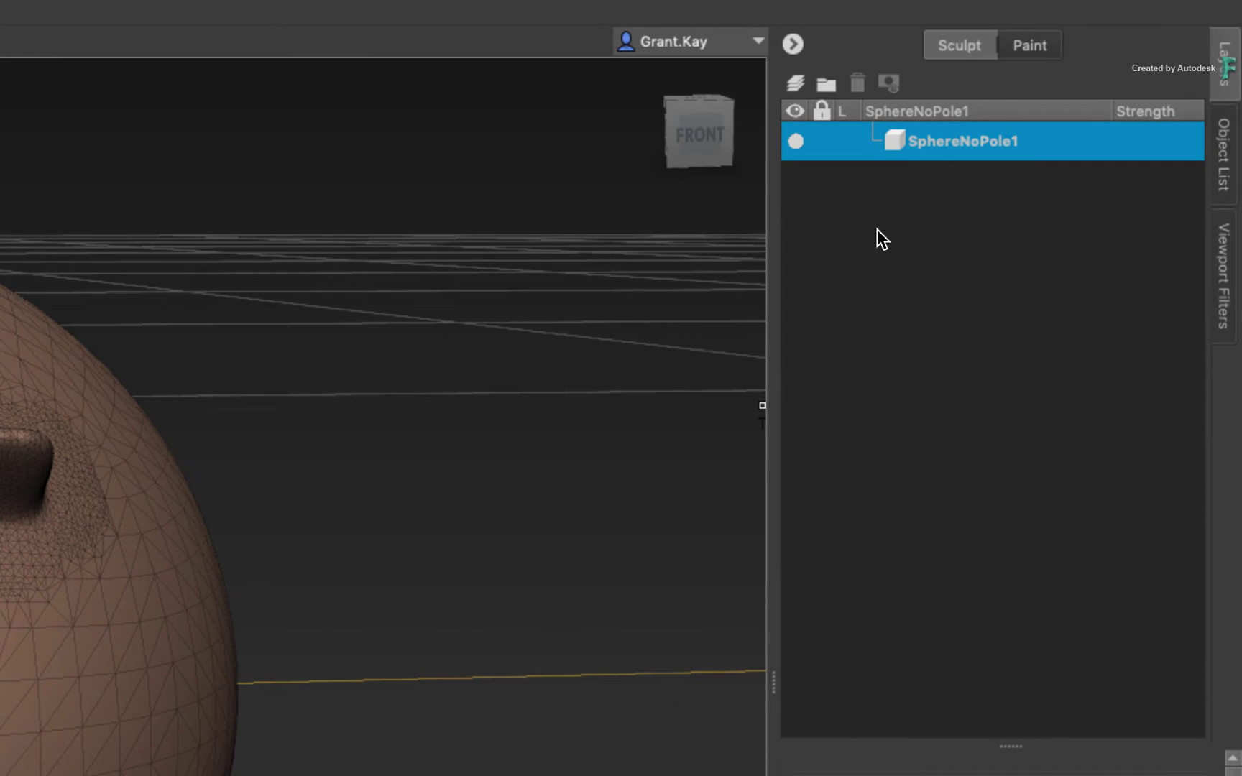
Add a new paint layer named flame tex.
left_click(1028, 45)
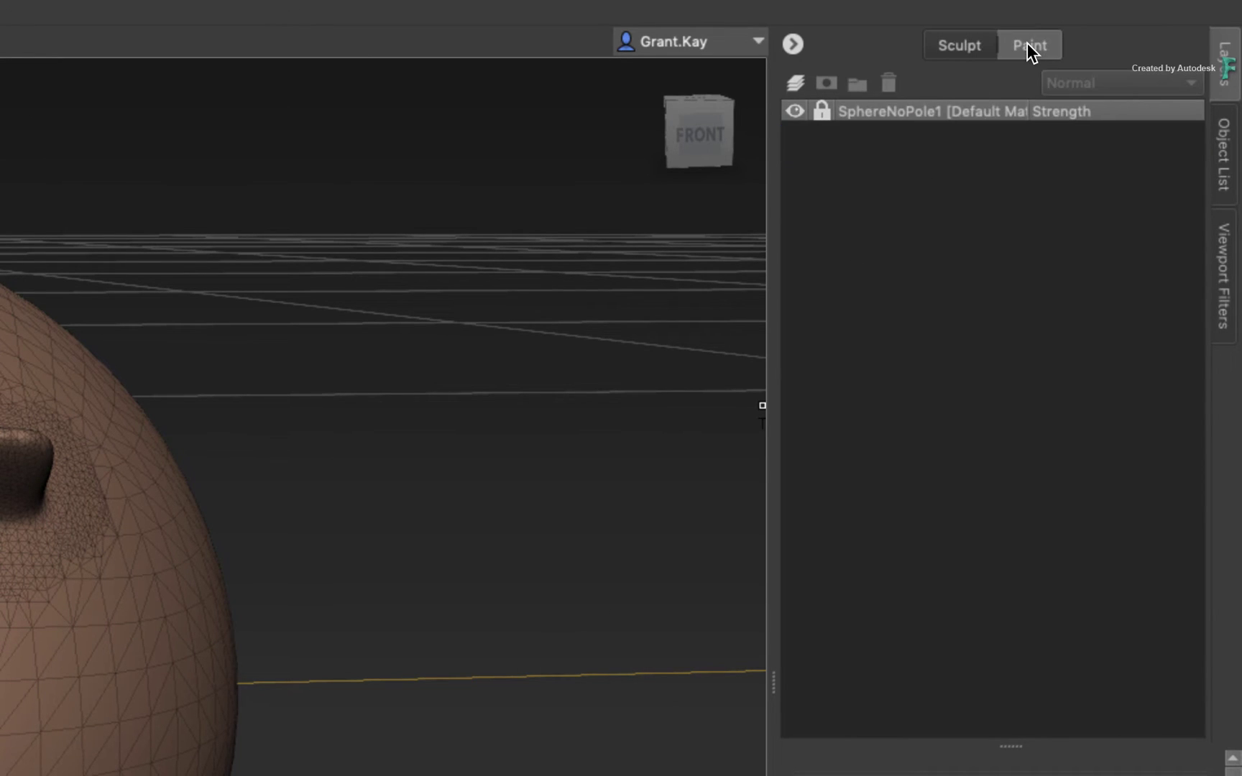
left_click(791, 82)
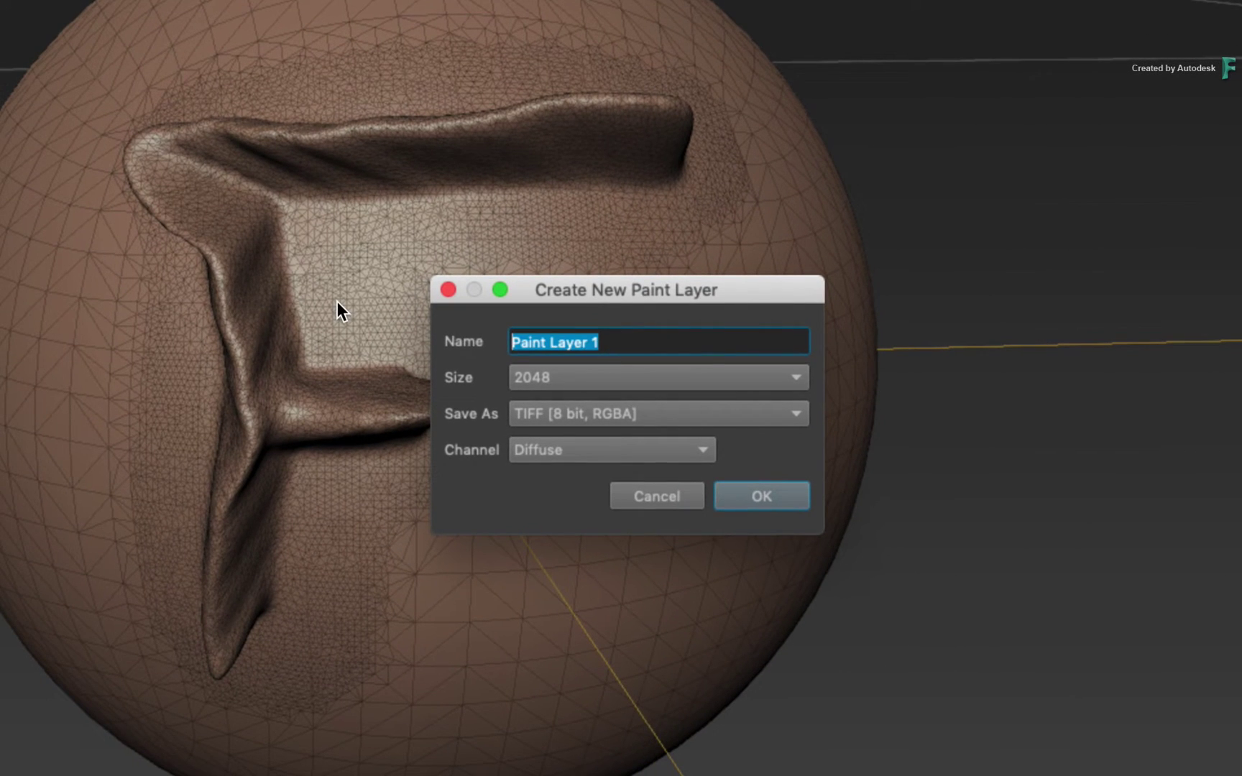
type("flame tex")
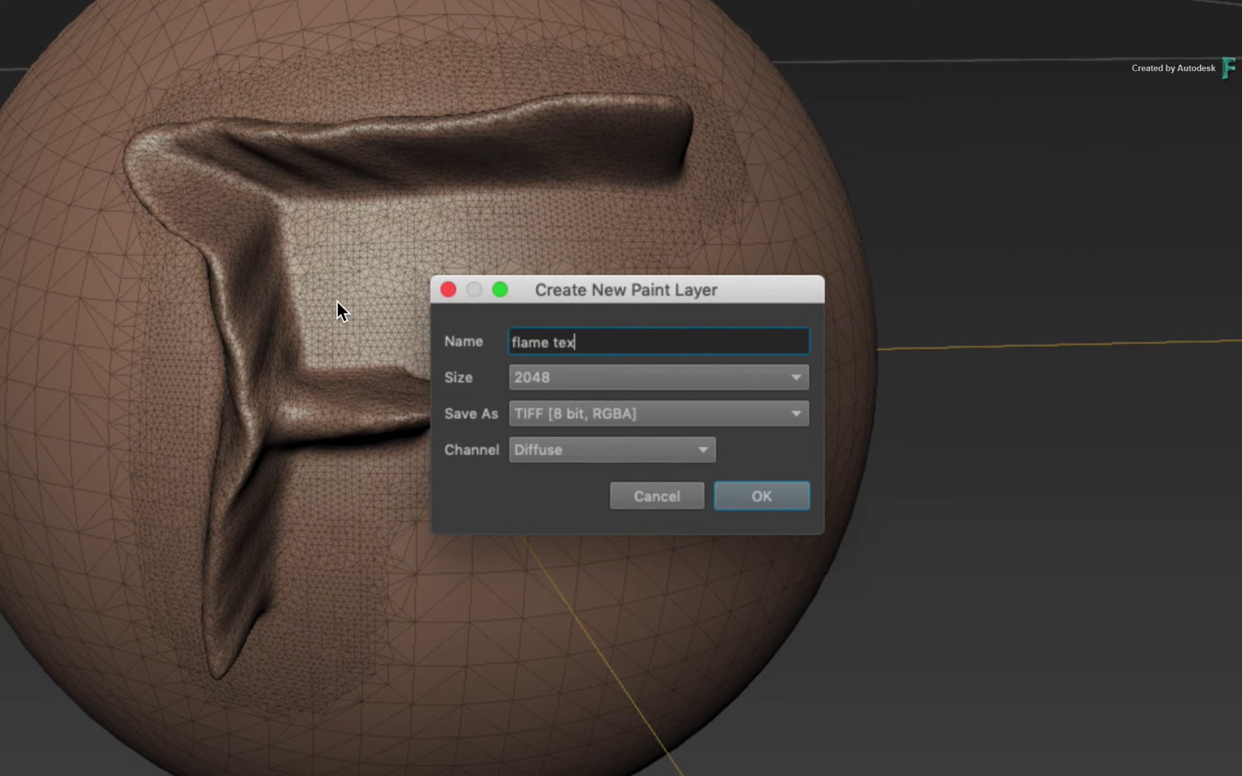
key("Return")
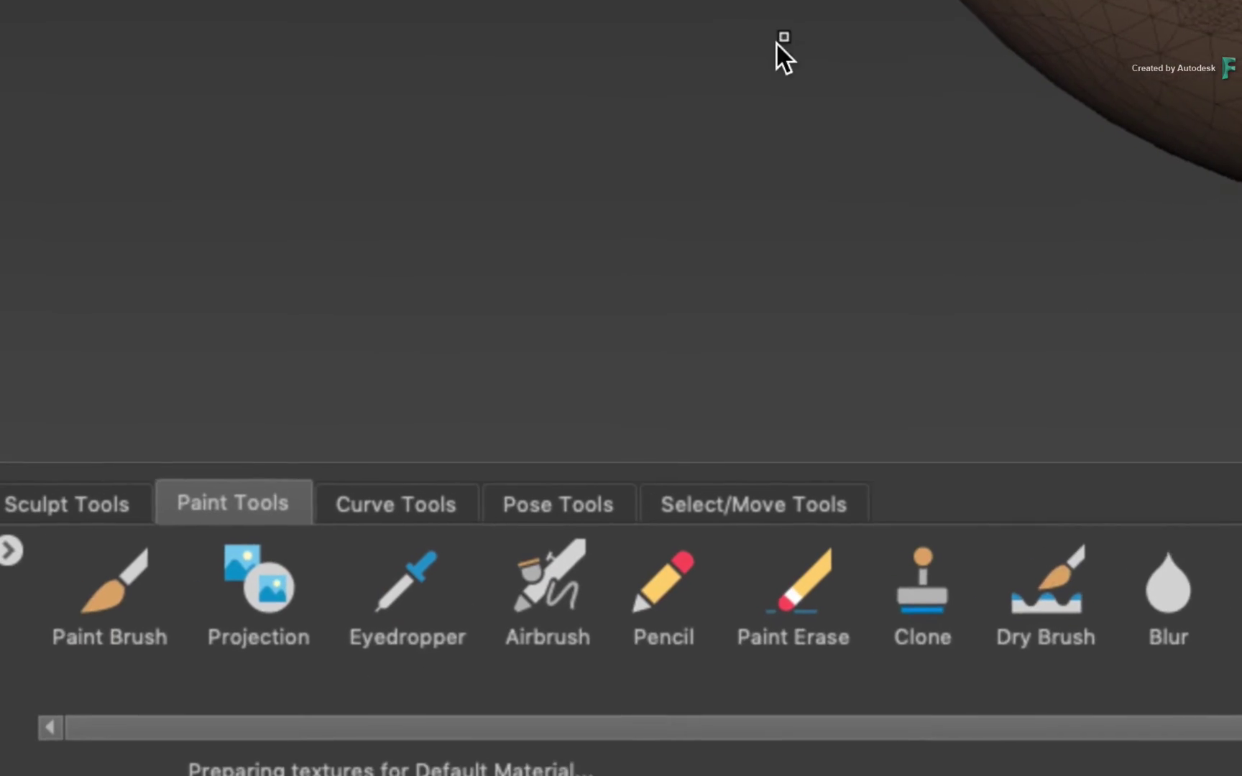
Paint the whole sphere red with an enlarged Paint Brush, checking every side.
left_click(148, 587)
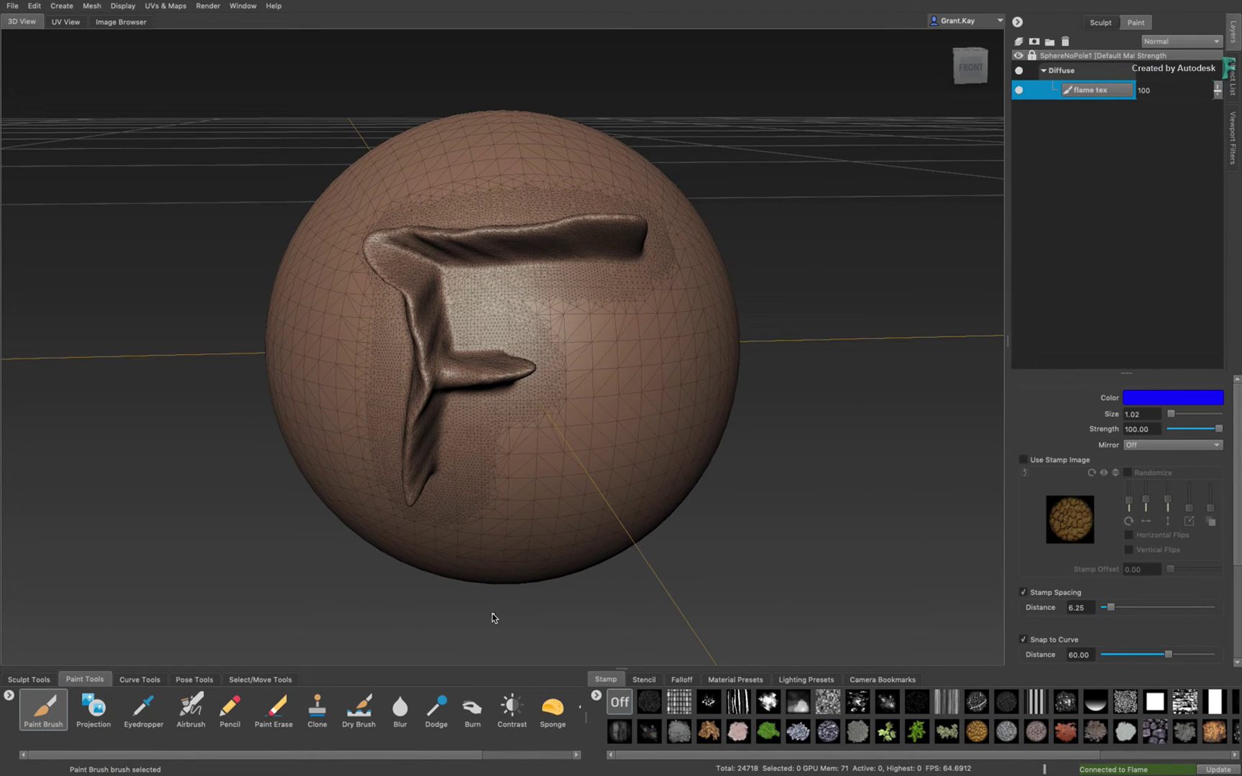
left_click(1160, 401)
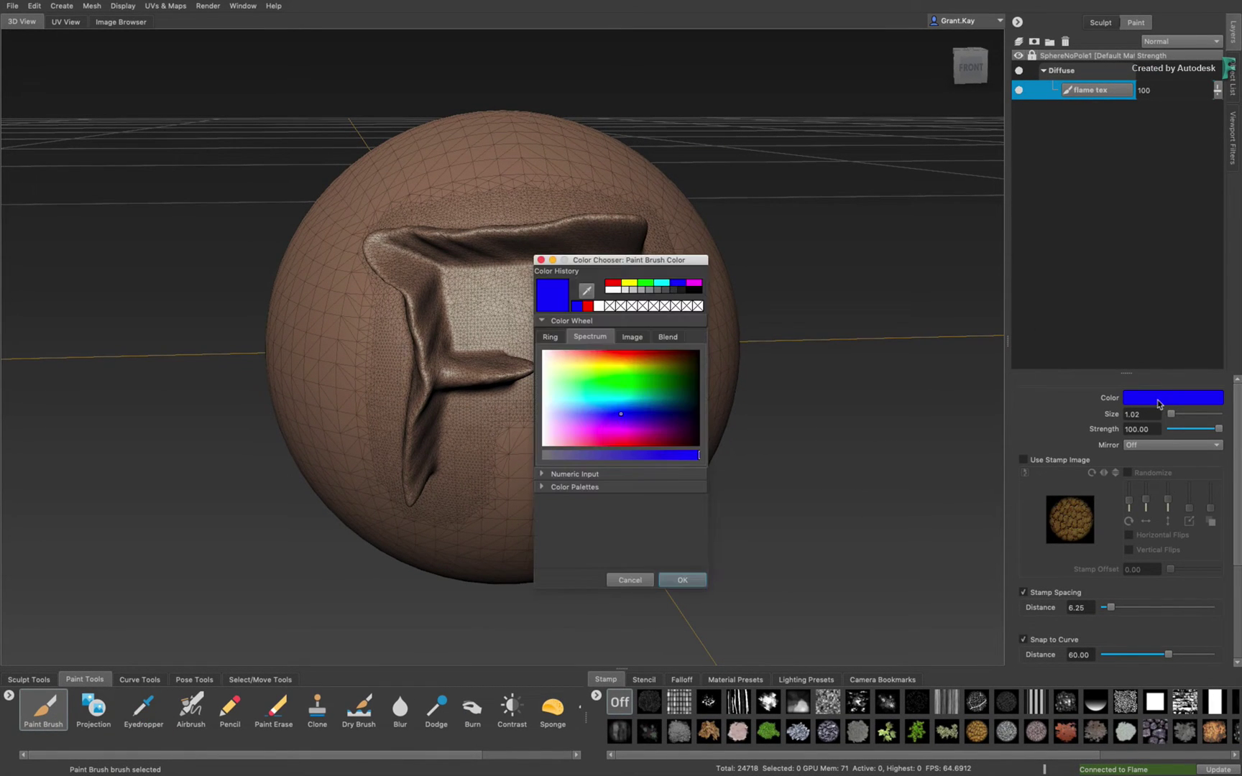
left_click(614, 283)
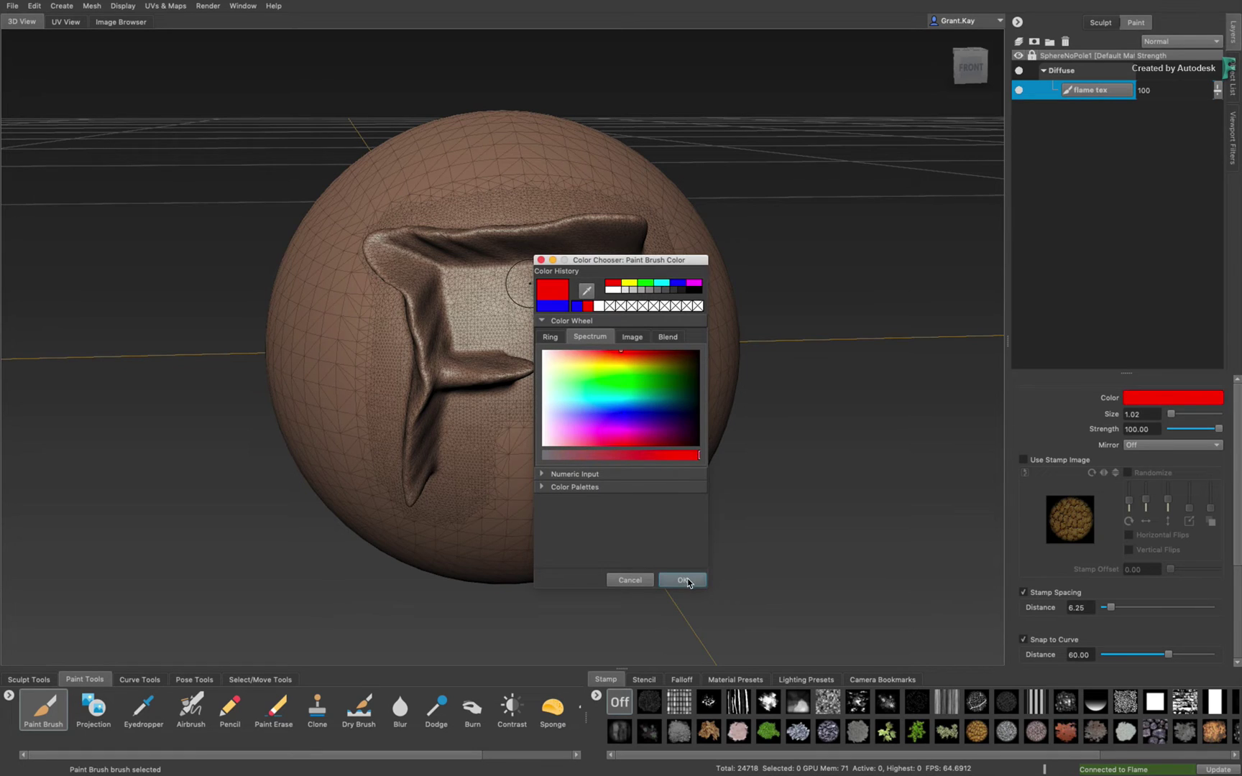
left_click(686, 582)
key("b")
mouse_move(493, 430)
left_mouse_down()
mouse_move(514, 366)
mouse_move(513, 255)
mouse_move(476, 244)
mouse_move(391, 288)
mouse_move(275, 269)
mouse_move(241, 194)
left_mouse_up()
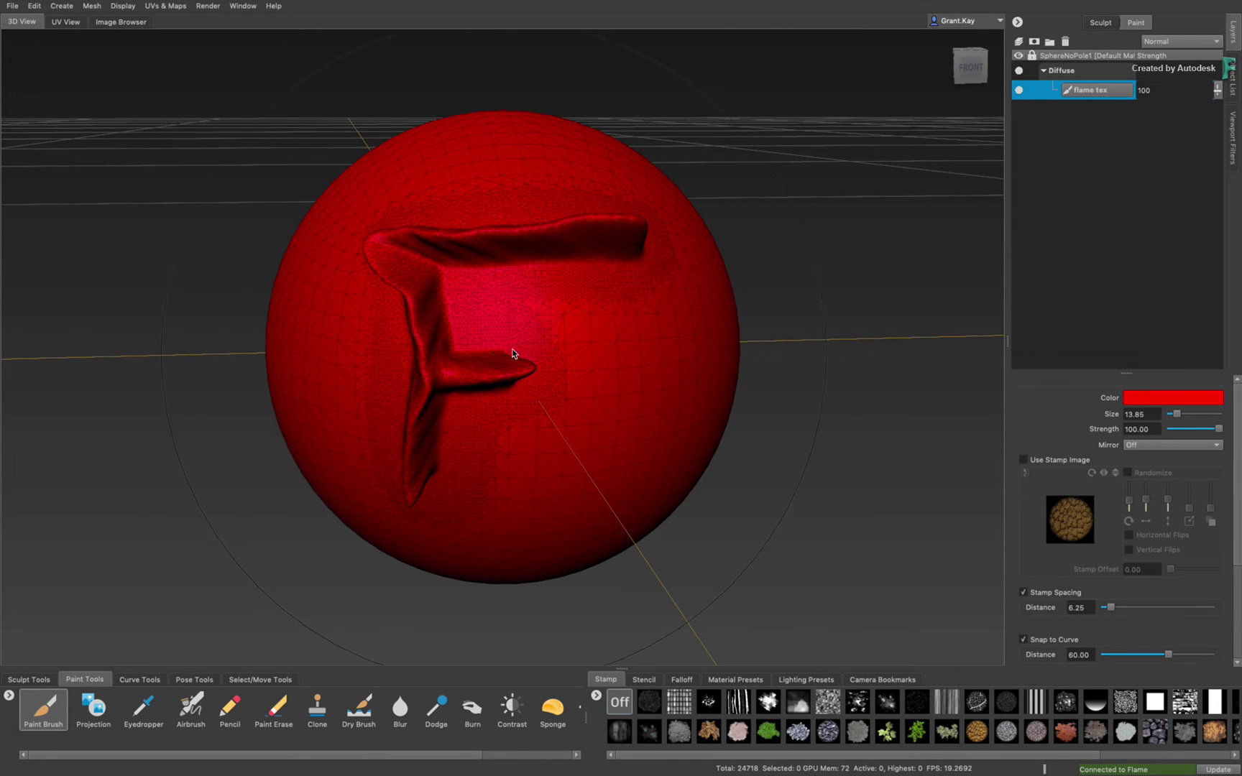
left_click_drag(514, 354, 153, 326, "alt")
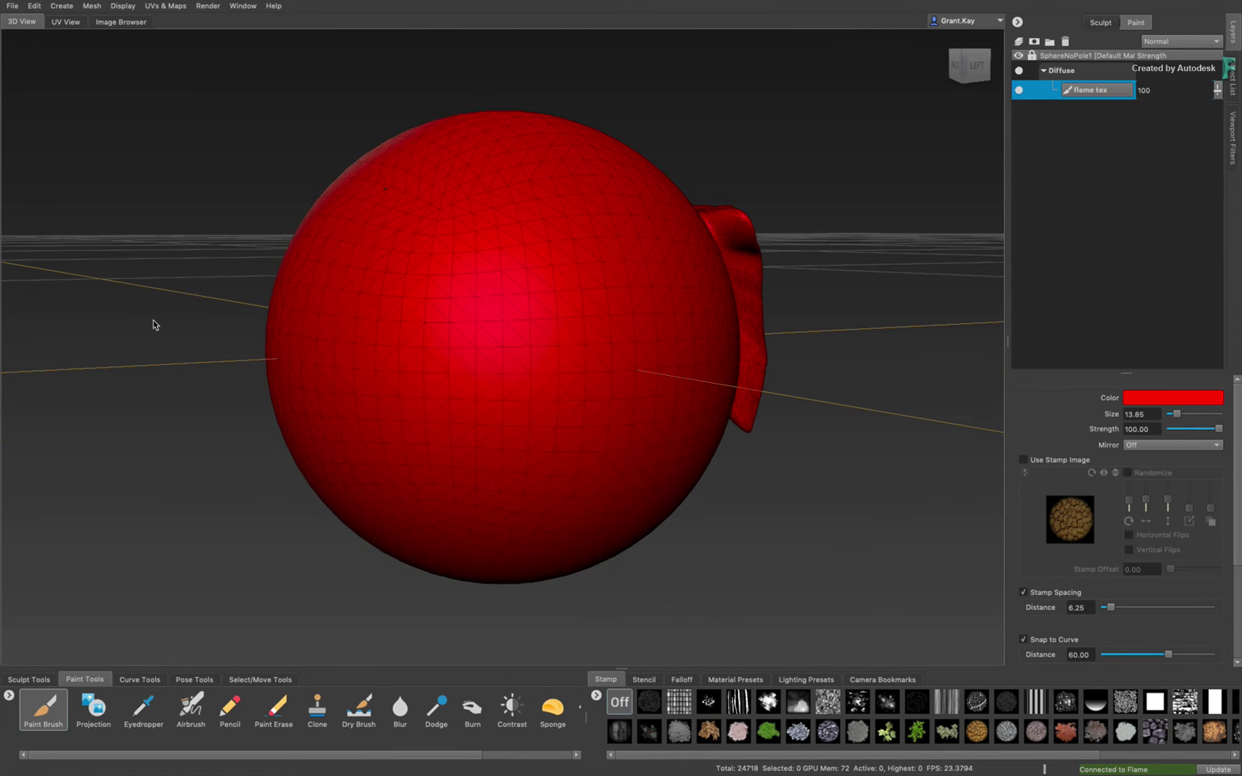
left_click_drag(715, 466, 299, 349, "alt")
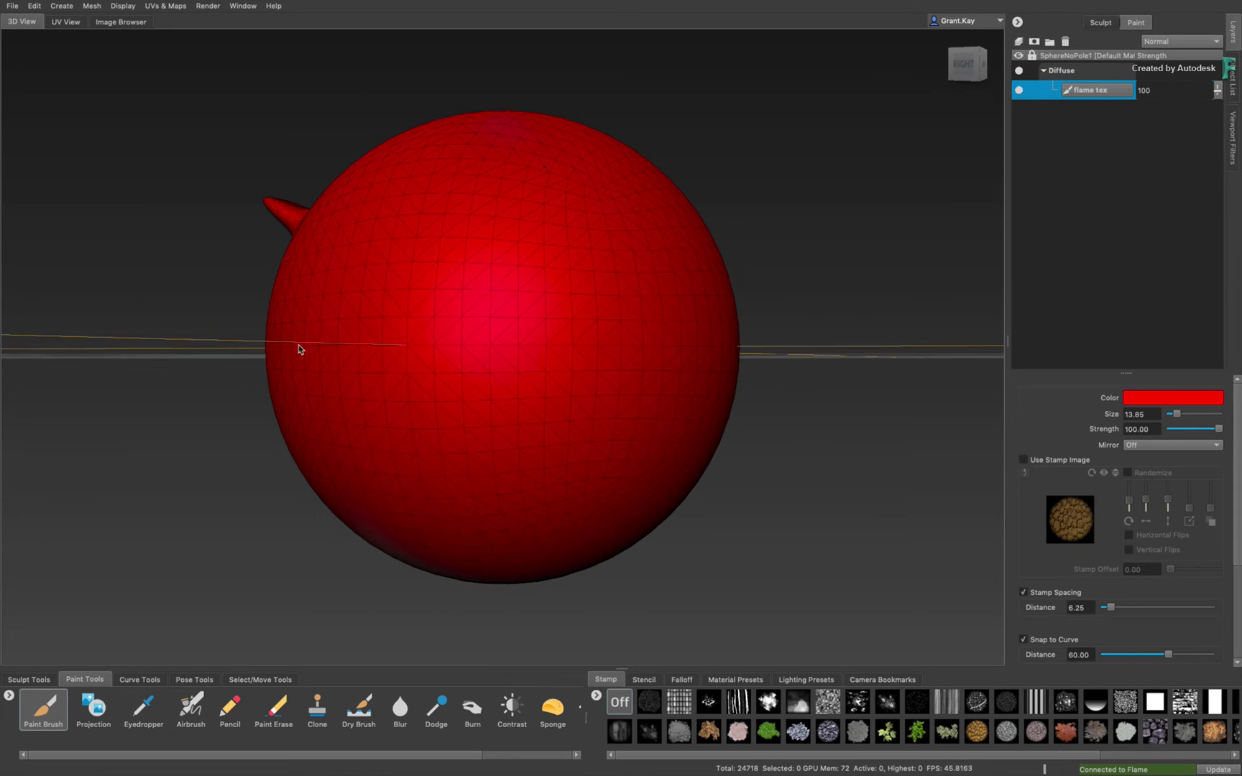
mouse_move(521, 385)
left_mouse_down("alt")
mouse_move(501, 449)
mouse_move(502, 404)
mouse_move(527, 446)
mouse_move(527, 378)
mouse_move(651, 324)
mouse_move(389, 393)
left_mouse_up("alt")
Switch the Paint Brush colour to blue and make the brush smaller.
left_click(1146, 399)
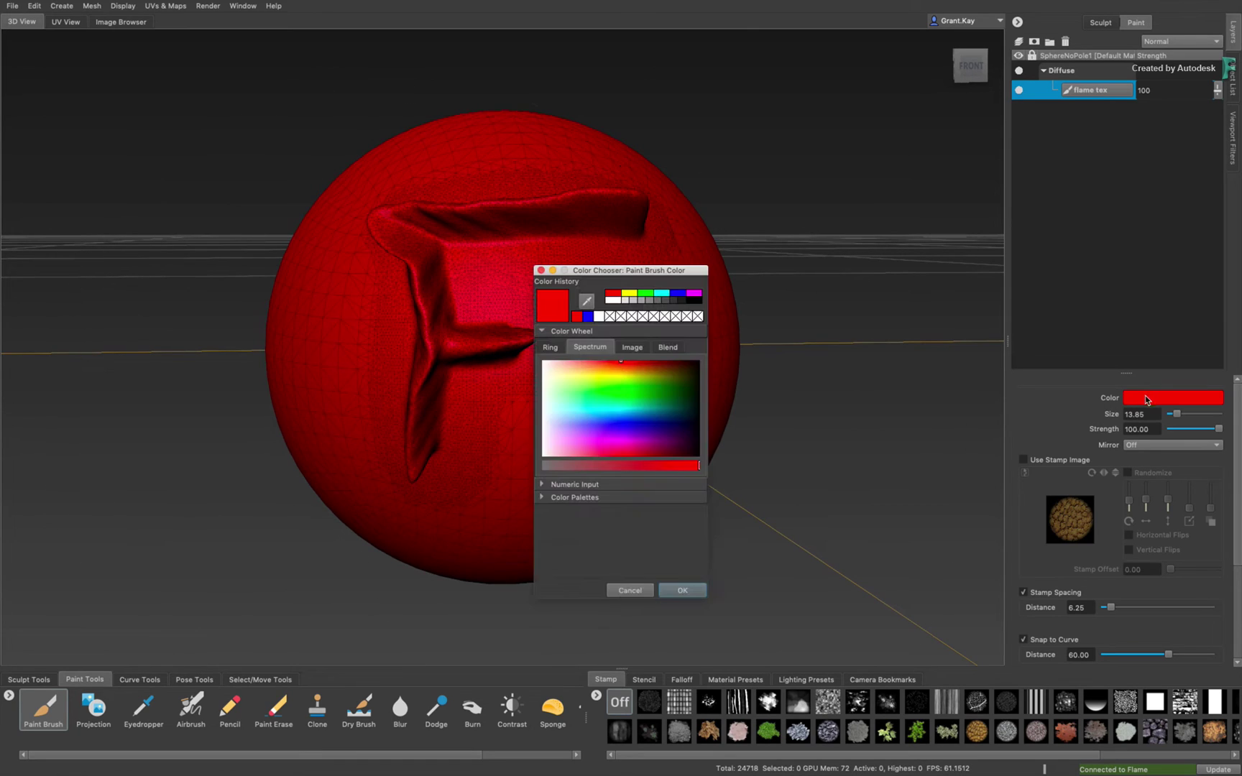
left_click(671, 296)
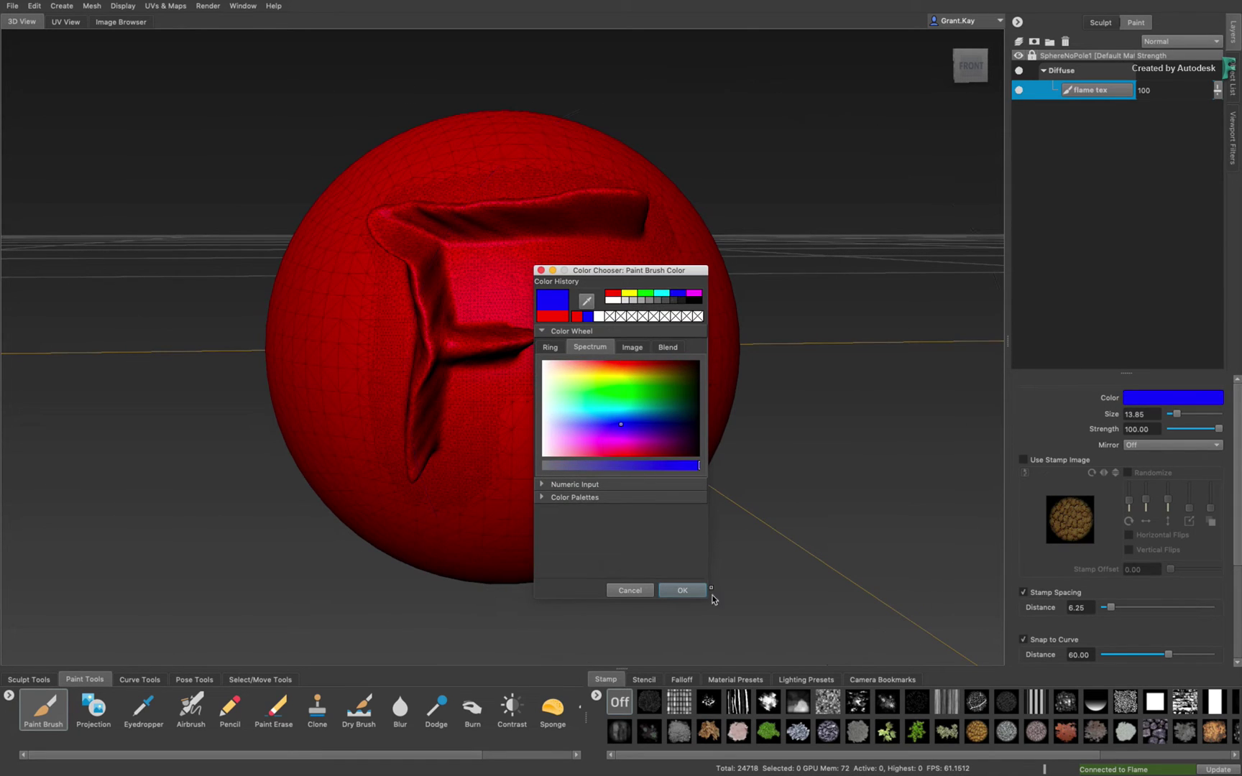
left_click(683, 590)
key("b")
mouse_move(488, 417)
left_mouse_down()
mouse_move(495, 365)
mouse_move(488, 530)
left_mouse_up()
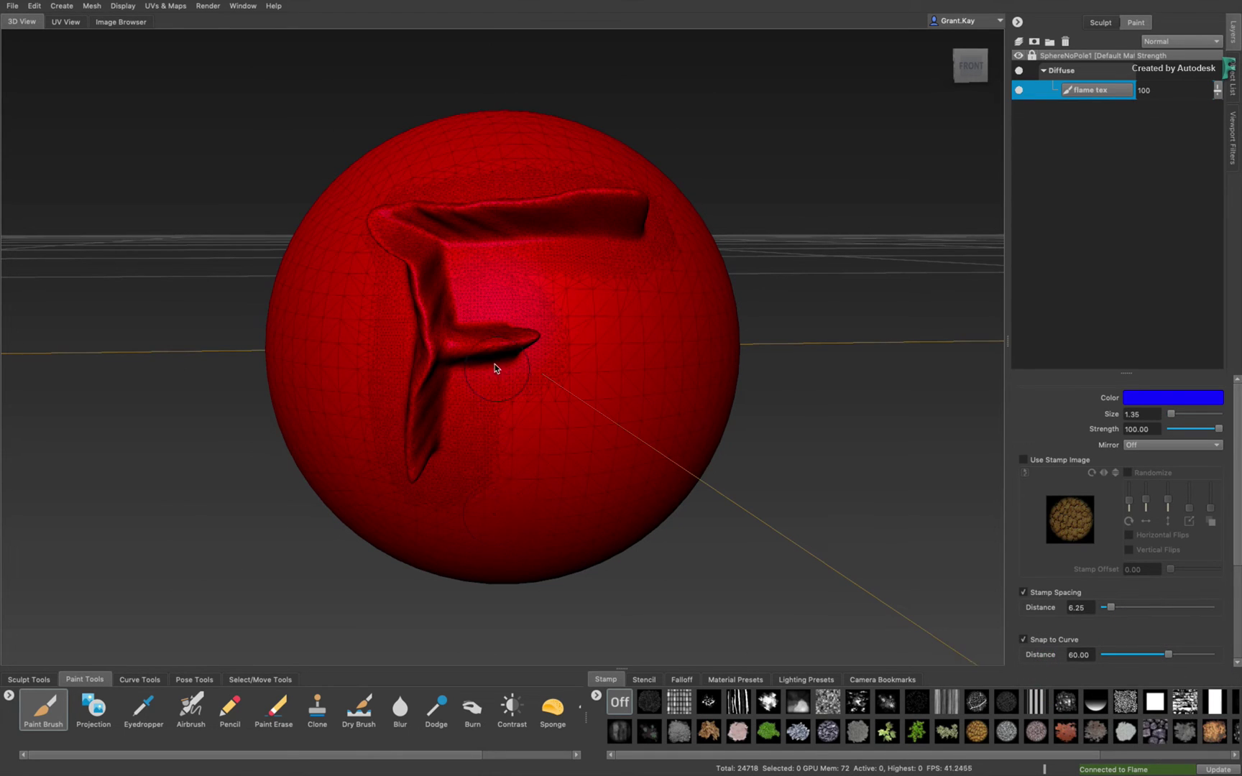
Paint the F's top bar, middle bar and stem blue.
mouse_move(500, 359)
left_mouse_down("alt")
mouse_move(499, 388)
mouse_move(573, 316)
left_mouse_up("alt")
mouse_move(771, 269)
left_mouse_down()
mouse_move(528, 281)
mouse_move(435, 312)
mouse_move(491, 367)
mouse_move(524, 444)
mouse_move(508, 610)
mouse_move(548, 457)
left_mouse_up()
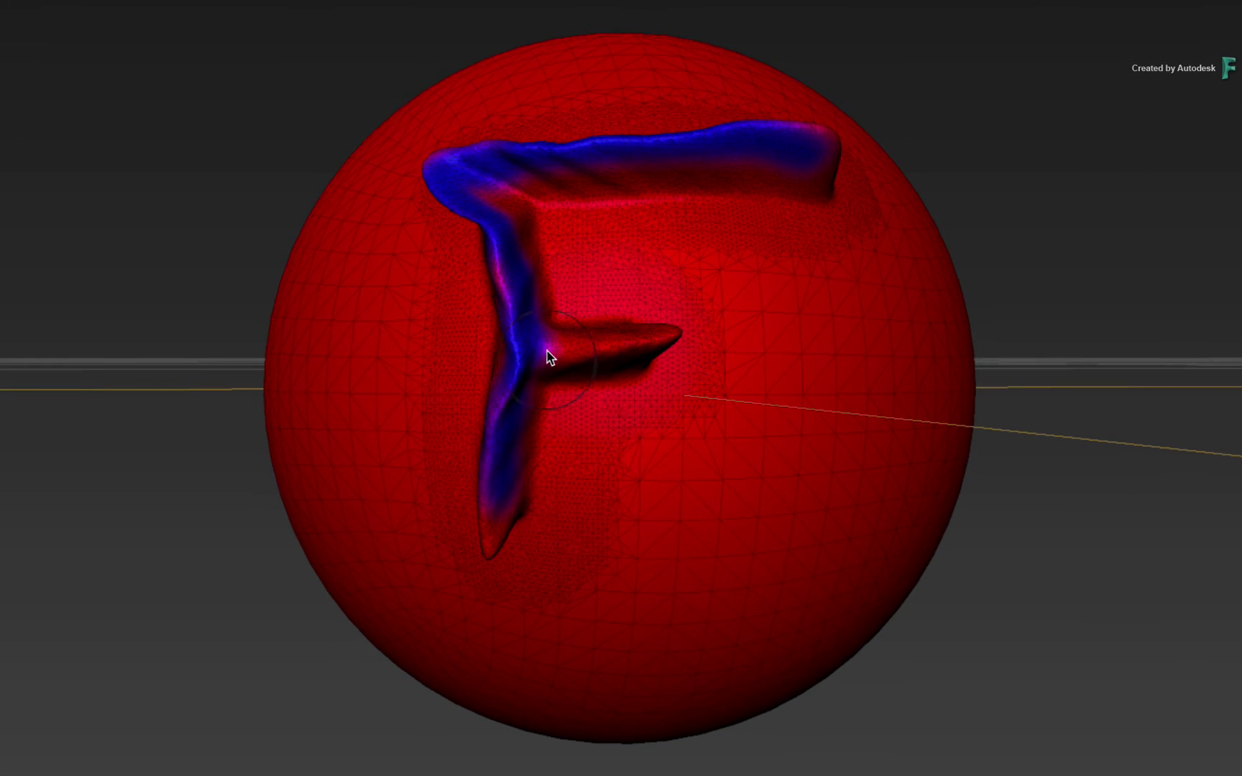
left_click_drag(549, 355, 654, 344)
mouse_move(497, 437)
left_mouse_down()
mouse_move(485, 541)
mouse_move(703, 444)
mouse_move(702, 379)
mouse_move(686, 365)
mouse_move(680, 438)
mouse_move(689, 215)
mouse_move(664, 171)
mouse_move(771, 133)
mouse_move(873, 153)
mouse_move(851, 166)
mouse_move(812, 258)
mouse_move(643, 394)
left_mouse_up()
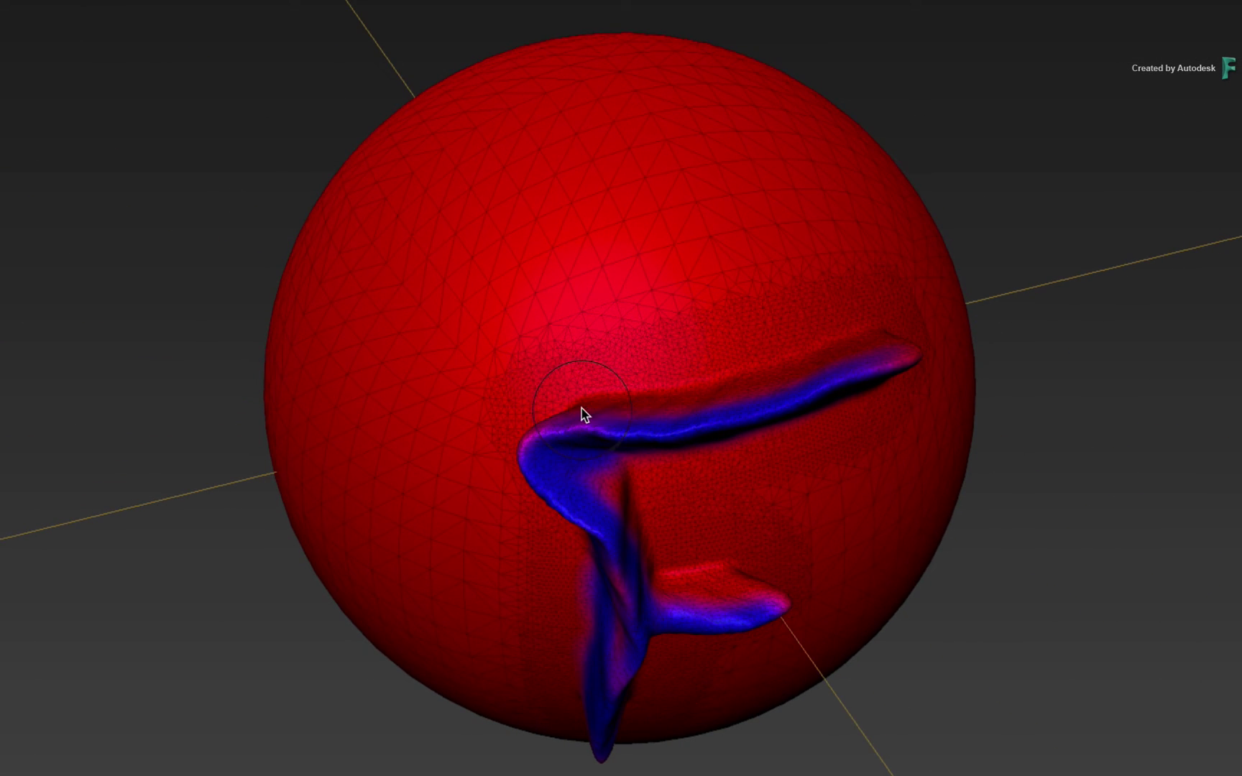
mouse_move(774, 386)
left_mouse_down()
mouse_move(902, 350)
mouse_move(378, 536)
left_mouse_up()
mouse_move(499, 421)
left_mouse_down()
mouse_move(521, 379)
mouse_move(555, 500)
mouse_move(628, 513)
mouse_move(588, 514)
left_mouse_up()
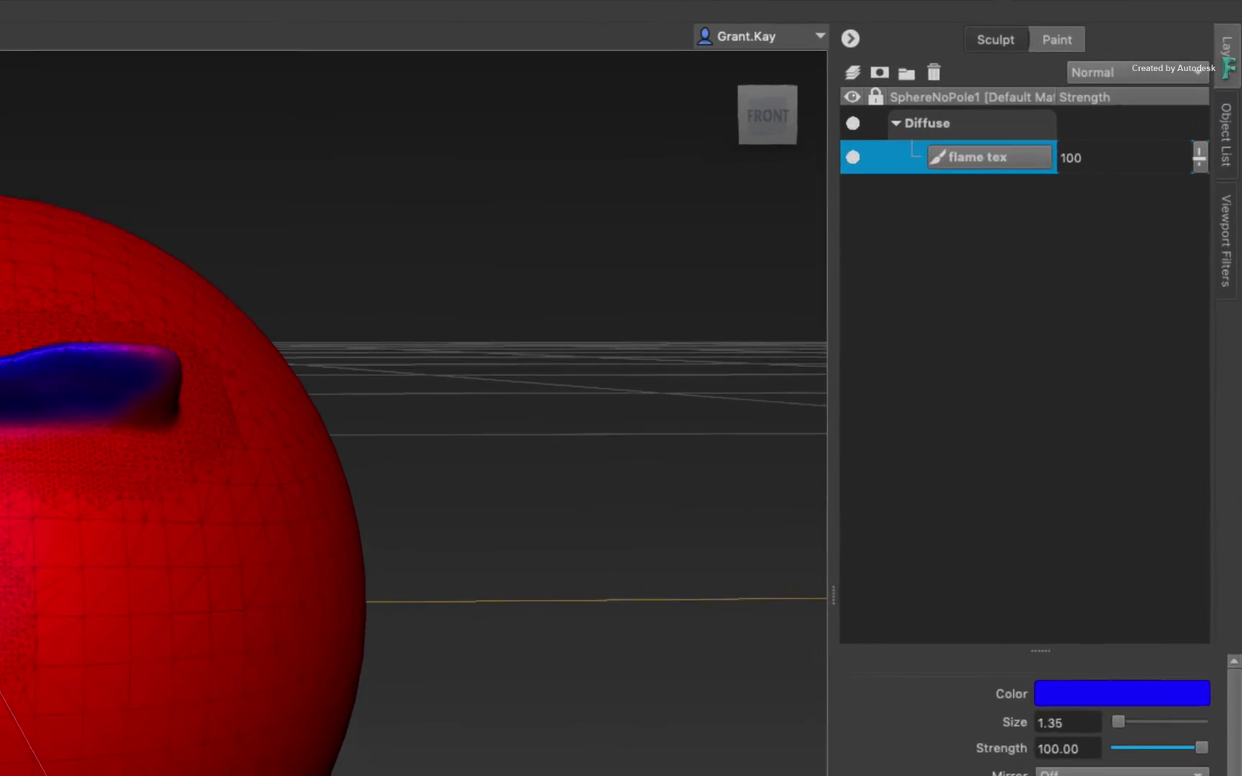
Select SphereNoPole1 in the Object List and open the File menu.
left_click(1218, 172)
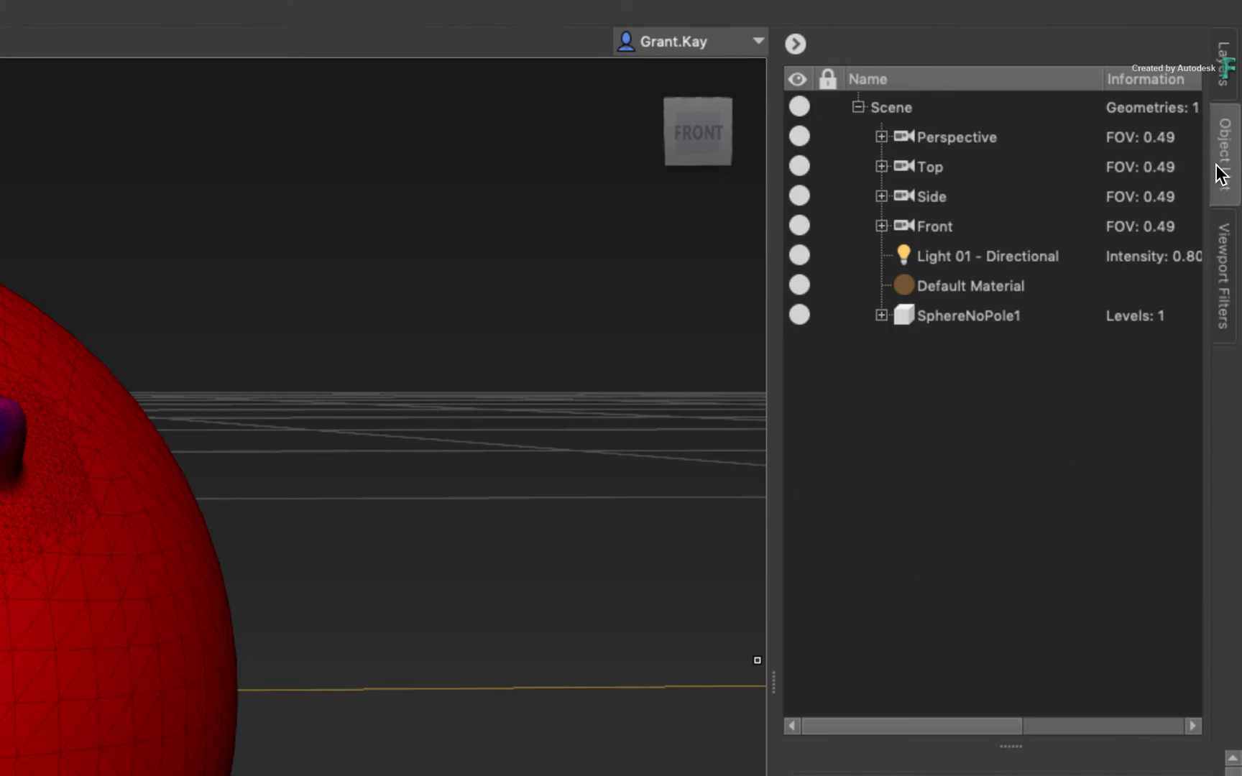
left_click(980, 318)
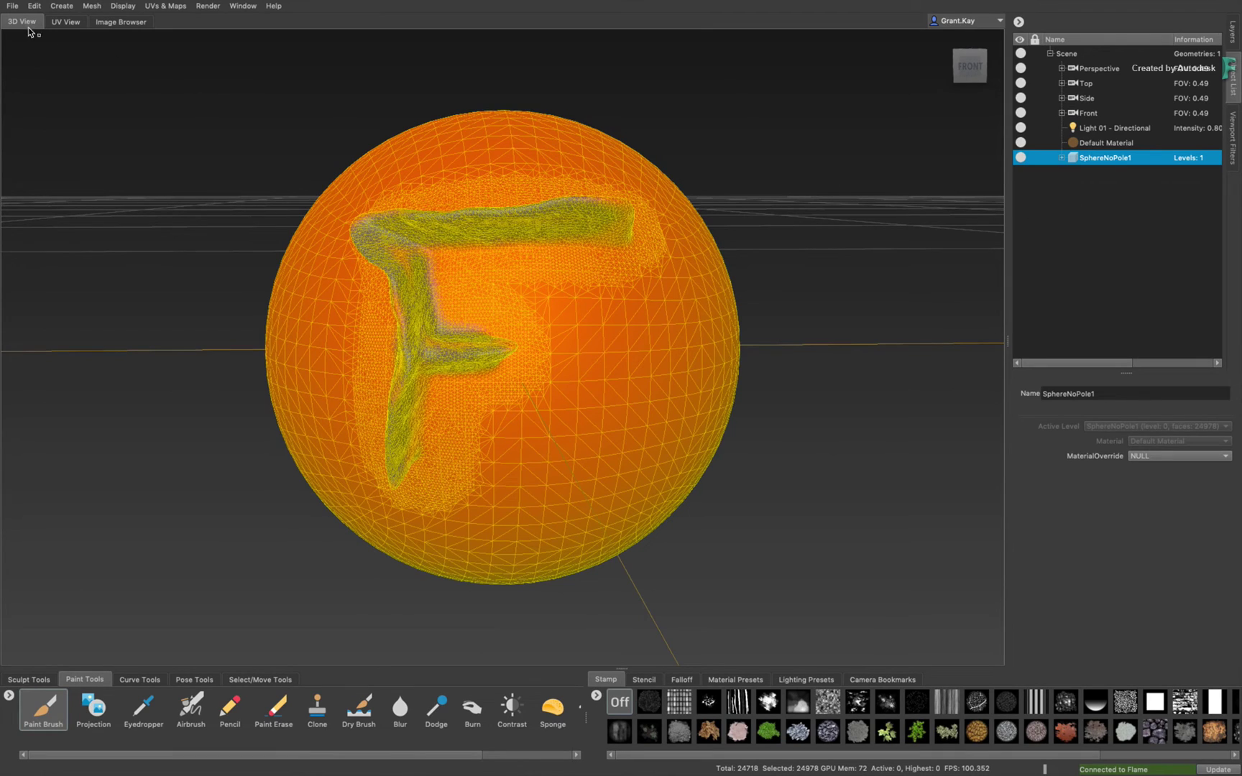
left_click(14, 7)
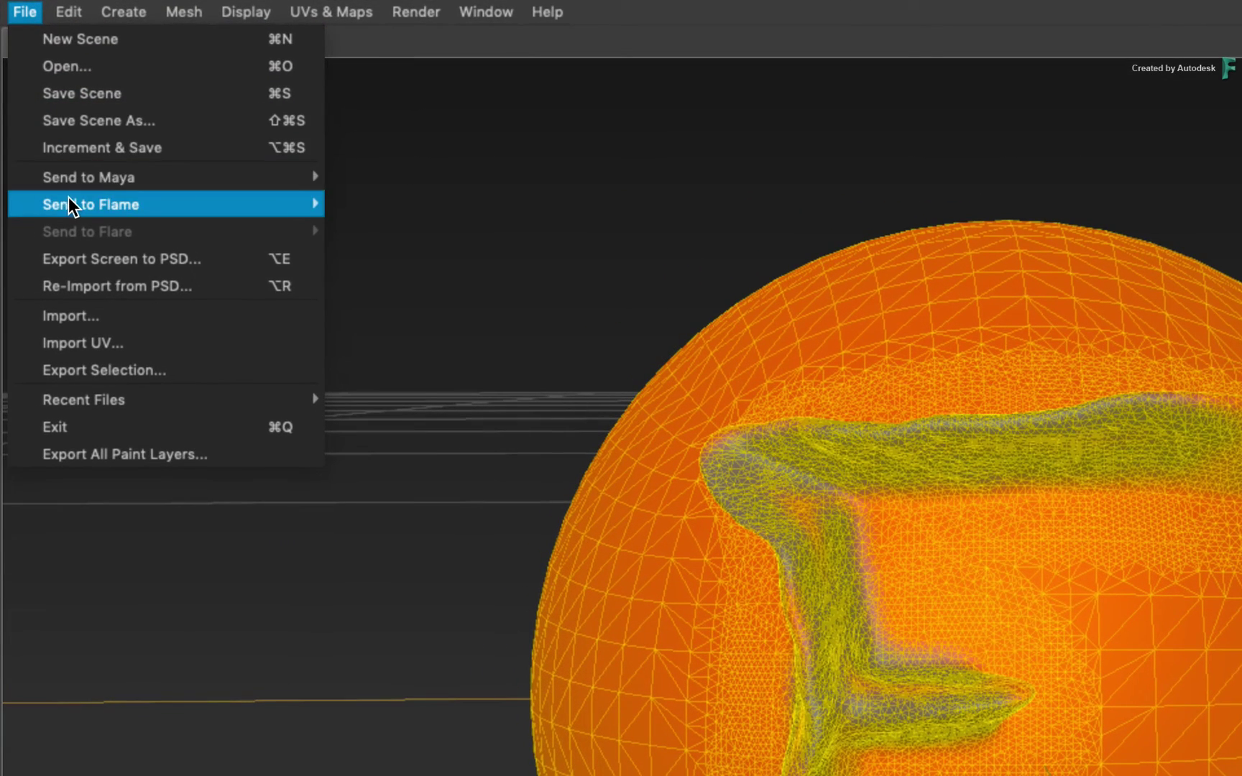
mouse_move(90, 204)
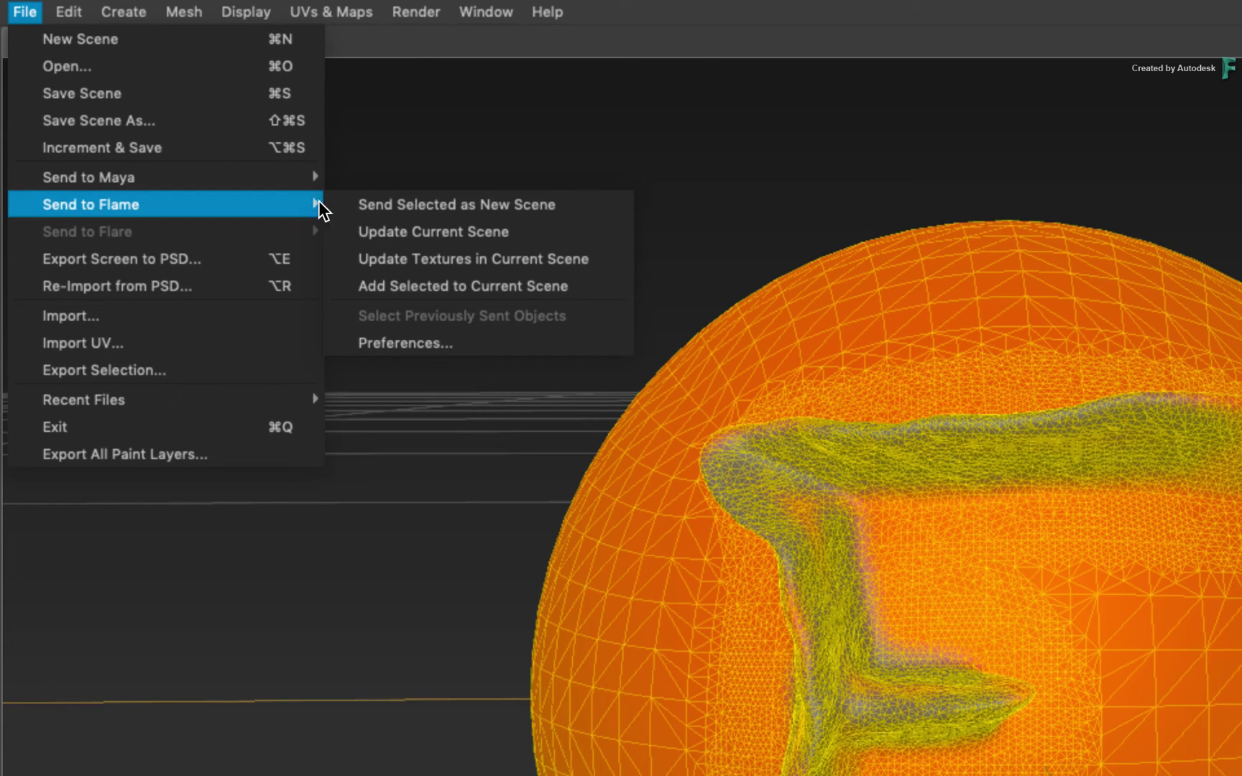
Update the current Flame scene, naming the diffuse texture file flame_text.
left_click(382, 233)
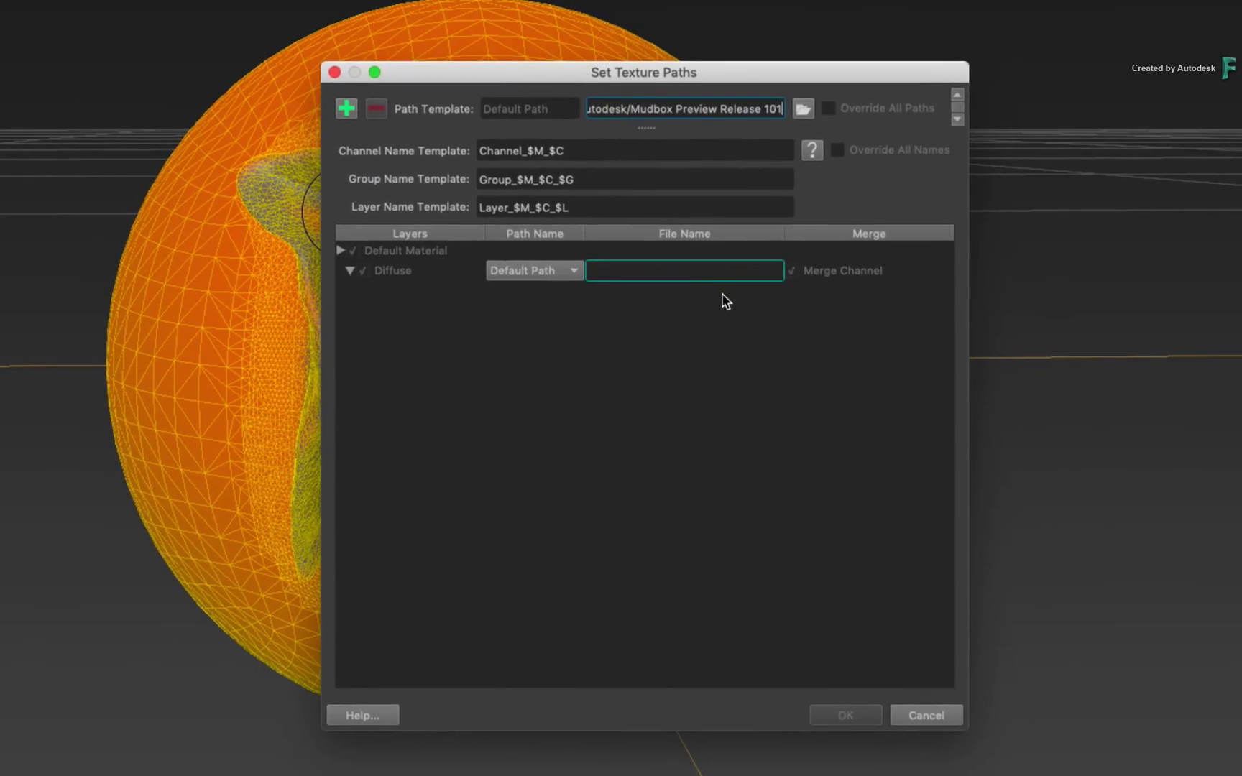
left_click(702, 273)
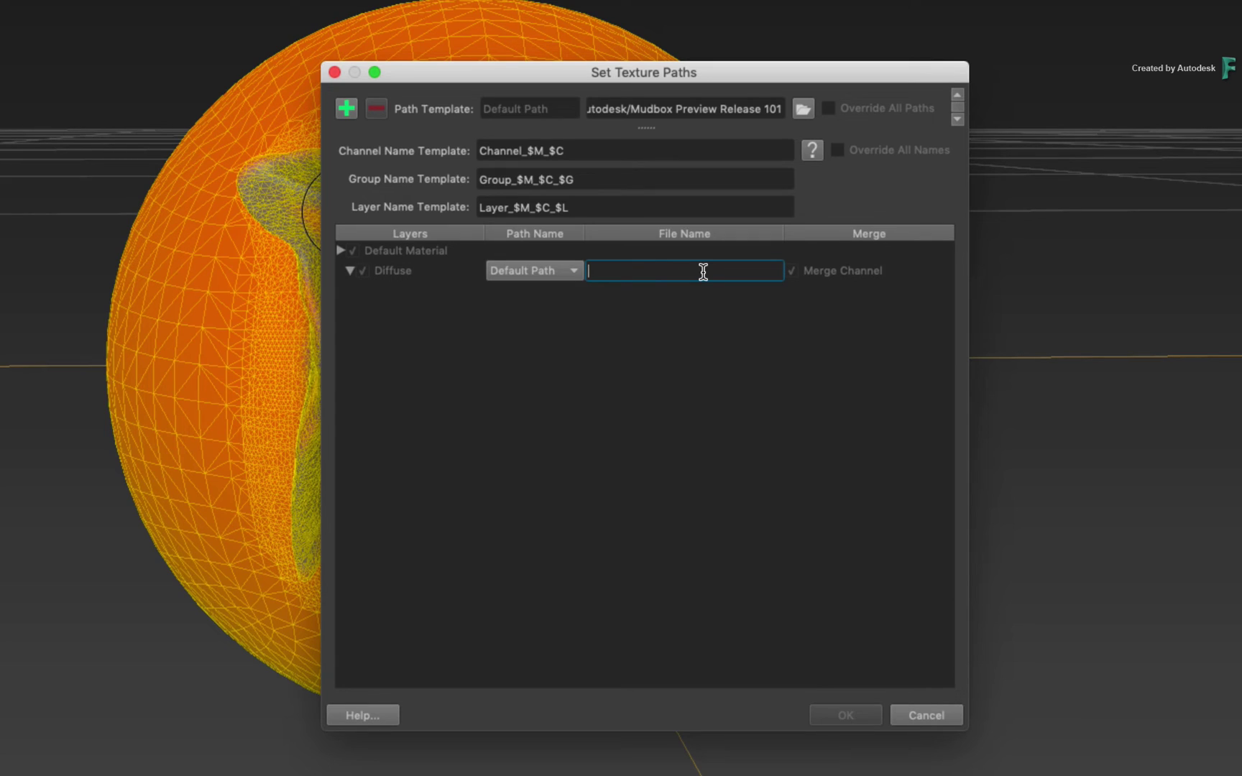
type("flame_")
type("text")
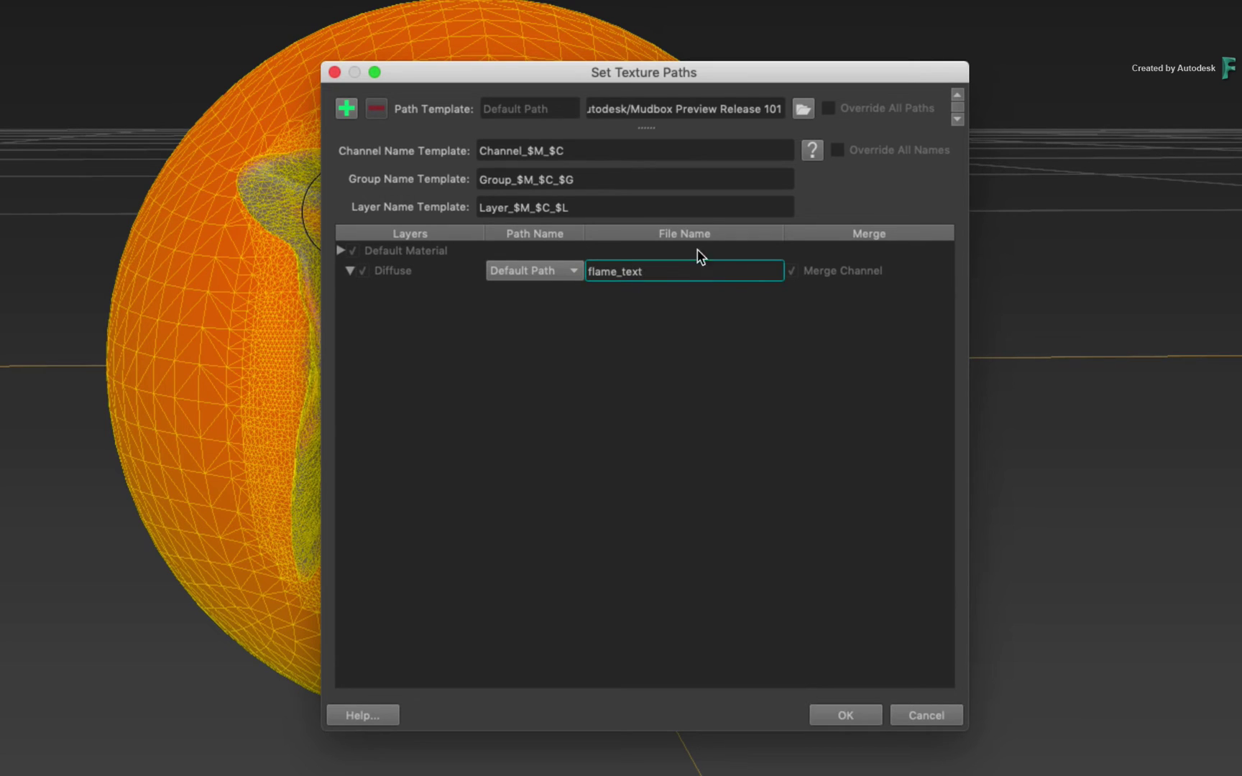
left_click(856, 715)
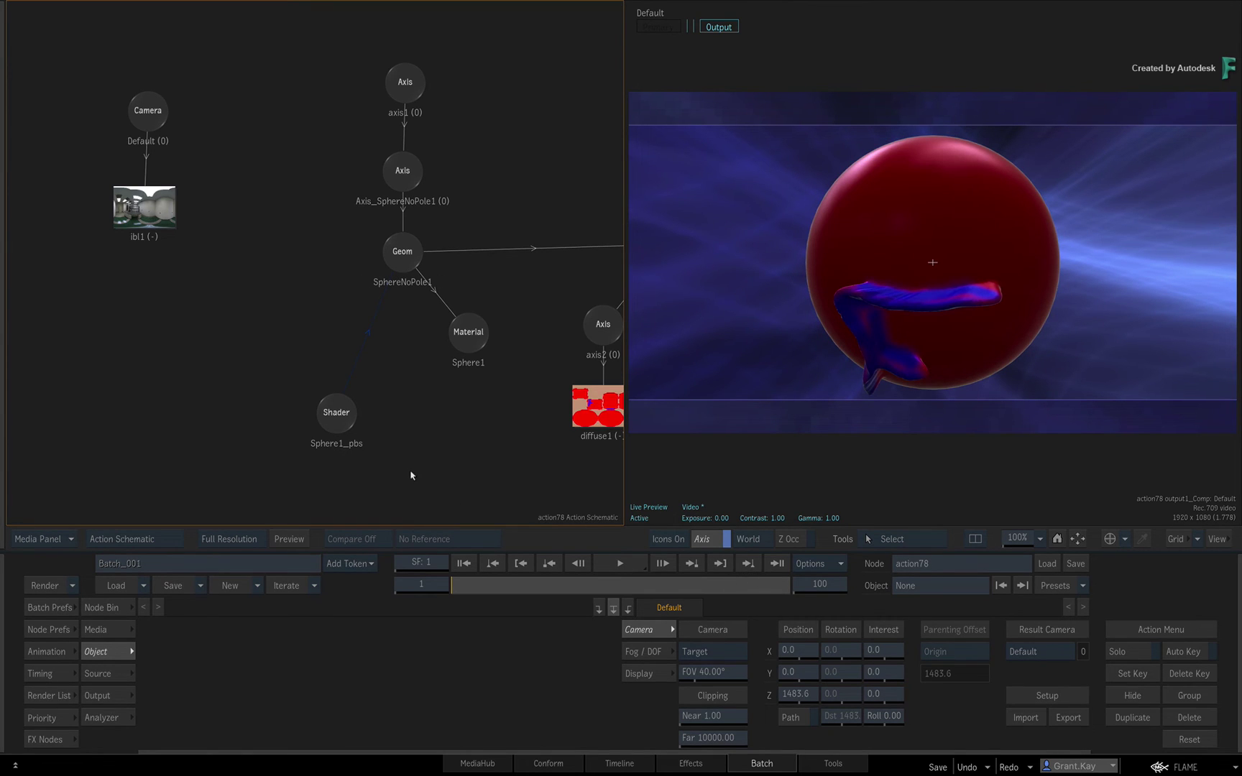
Inspect the SphereNoPole1, Default_Material1 and diffuse1 nodes, then delete the Sphere1 material.
left_click_drag(455, 460, 360, 449)
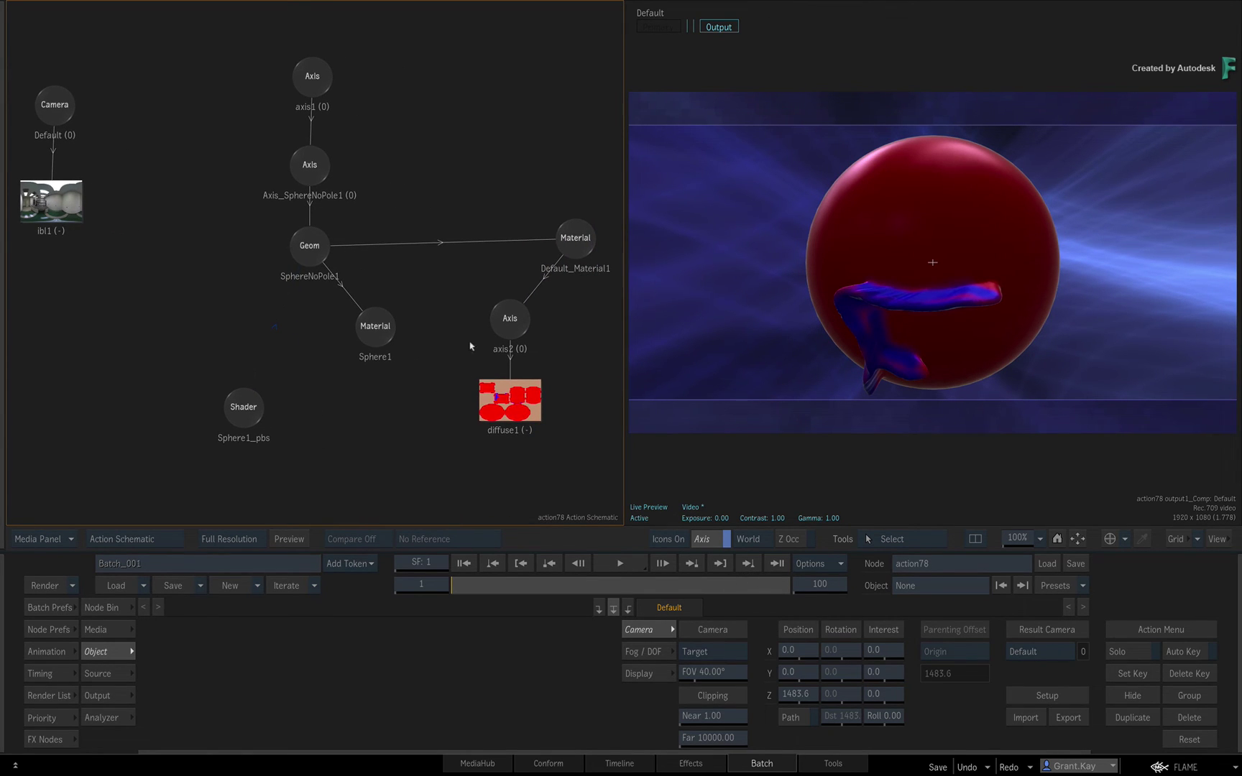
left_click_drag(580, 251, 519, 263)
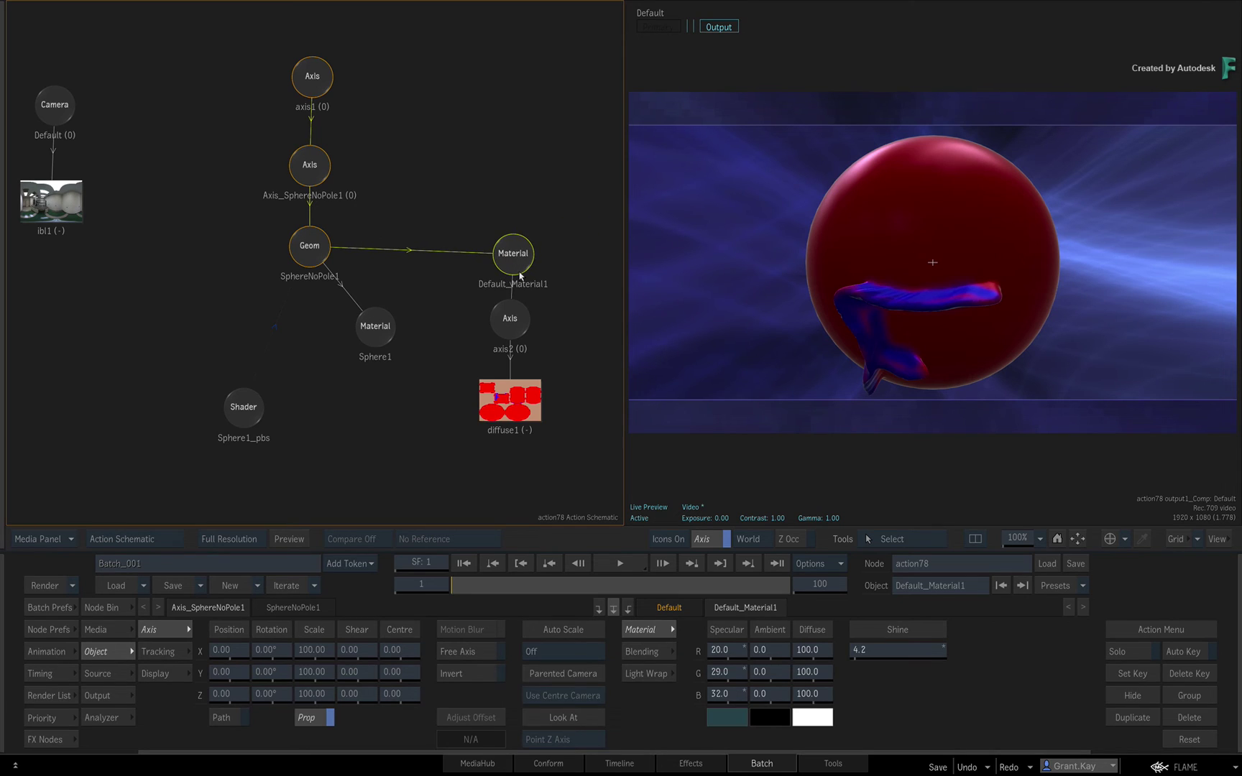
left_click(317, 248)
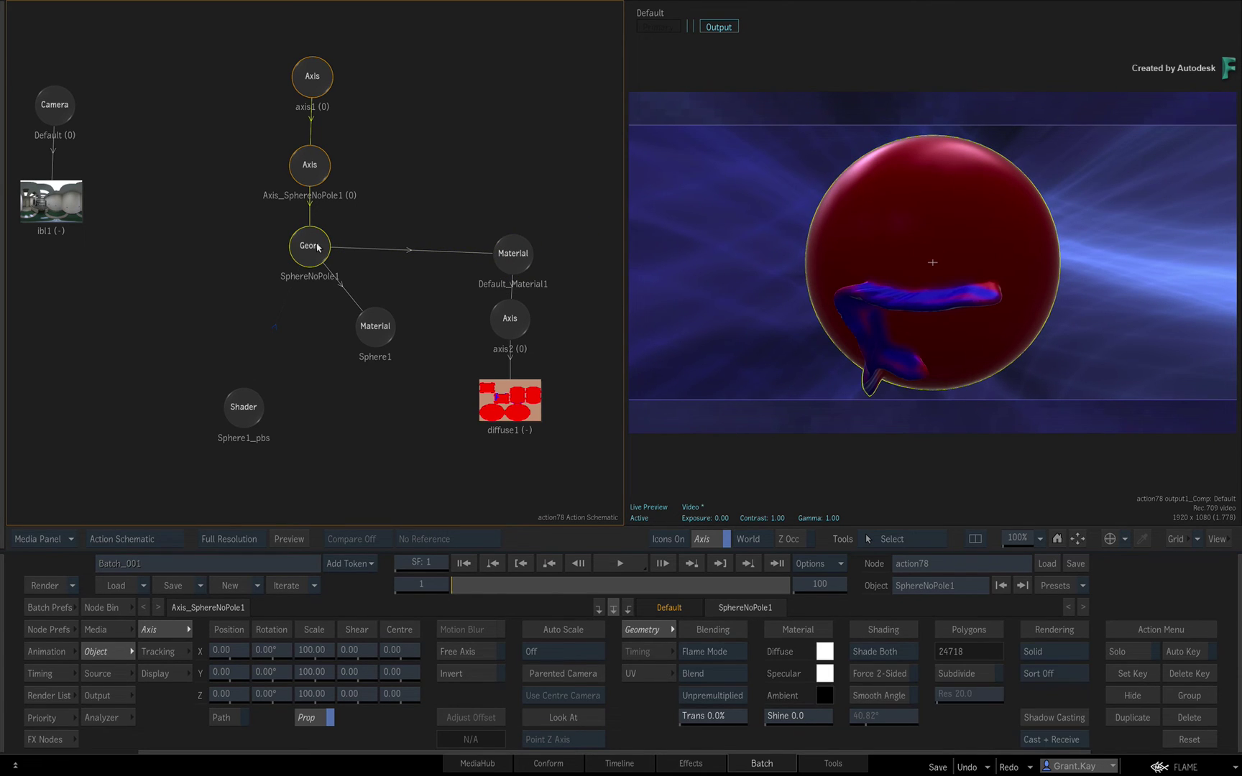
left_click(522, 258)
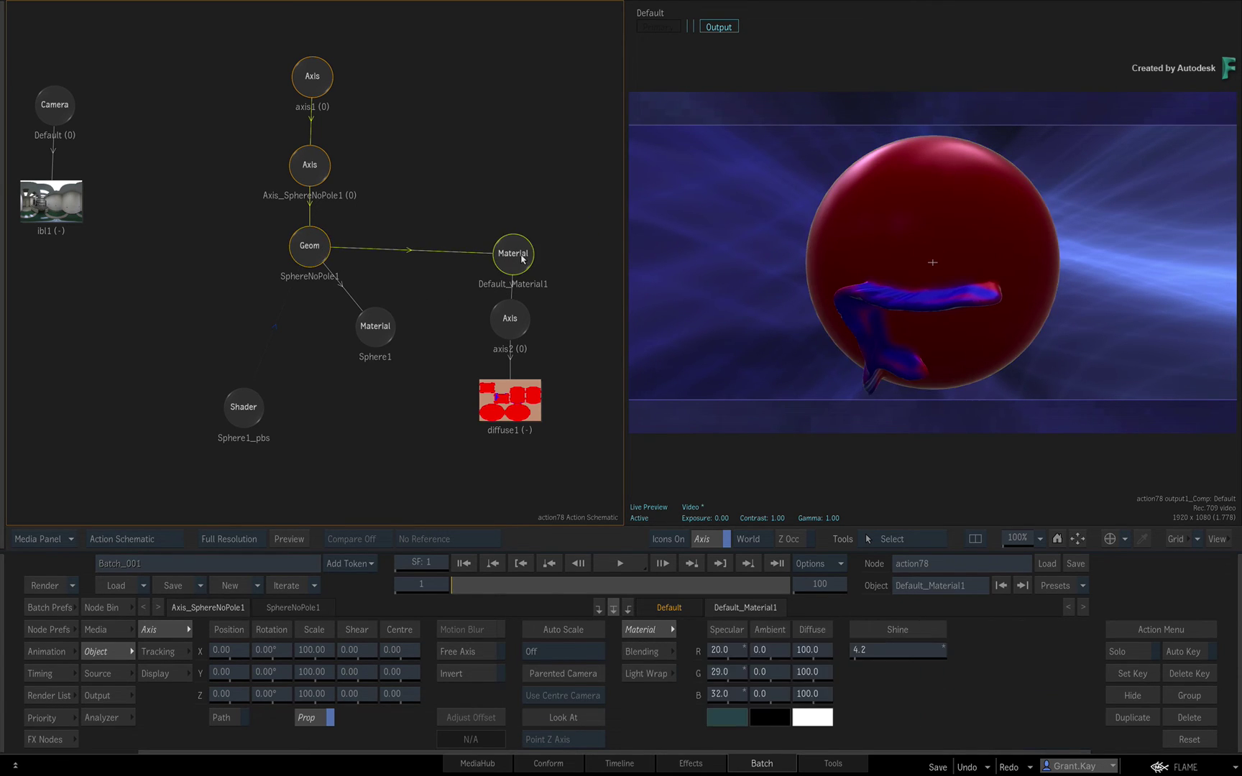
left_click(515, 411)
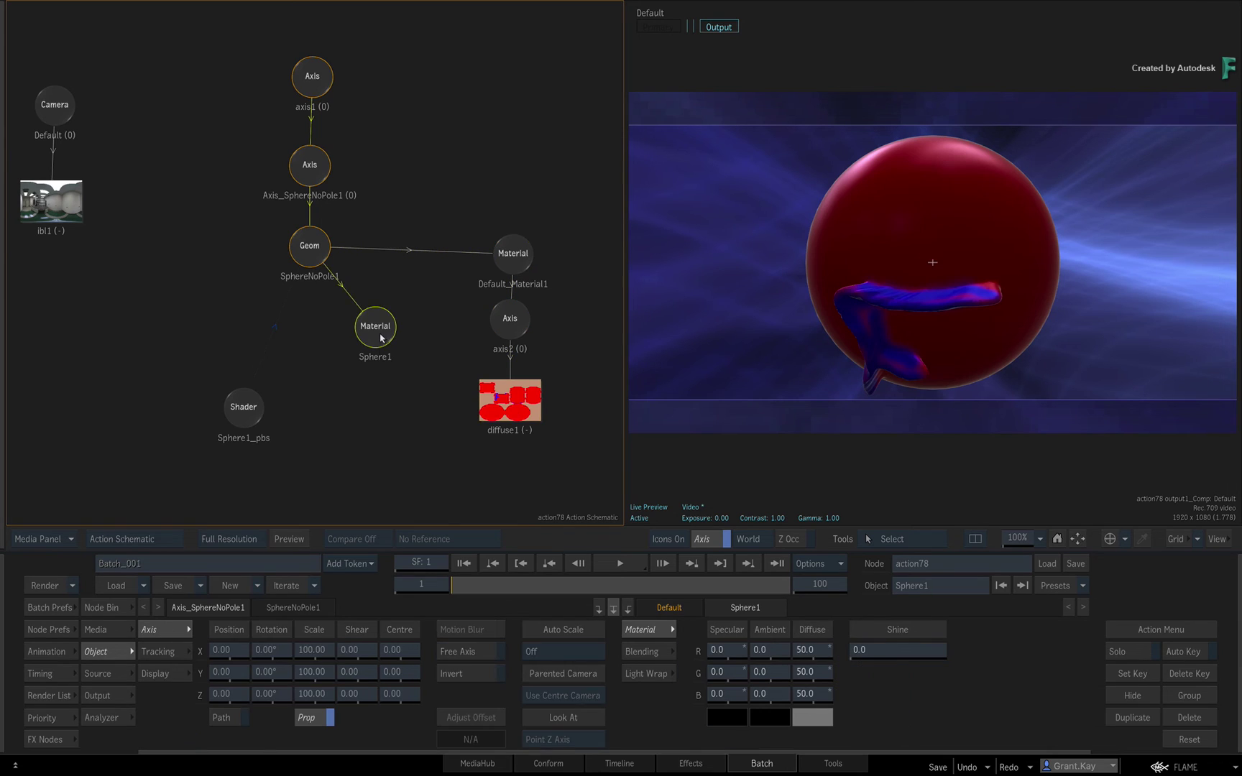
left_click_drag(376, 328, 381, 654)
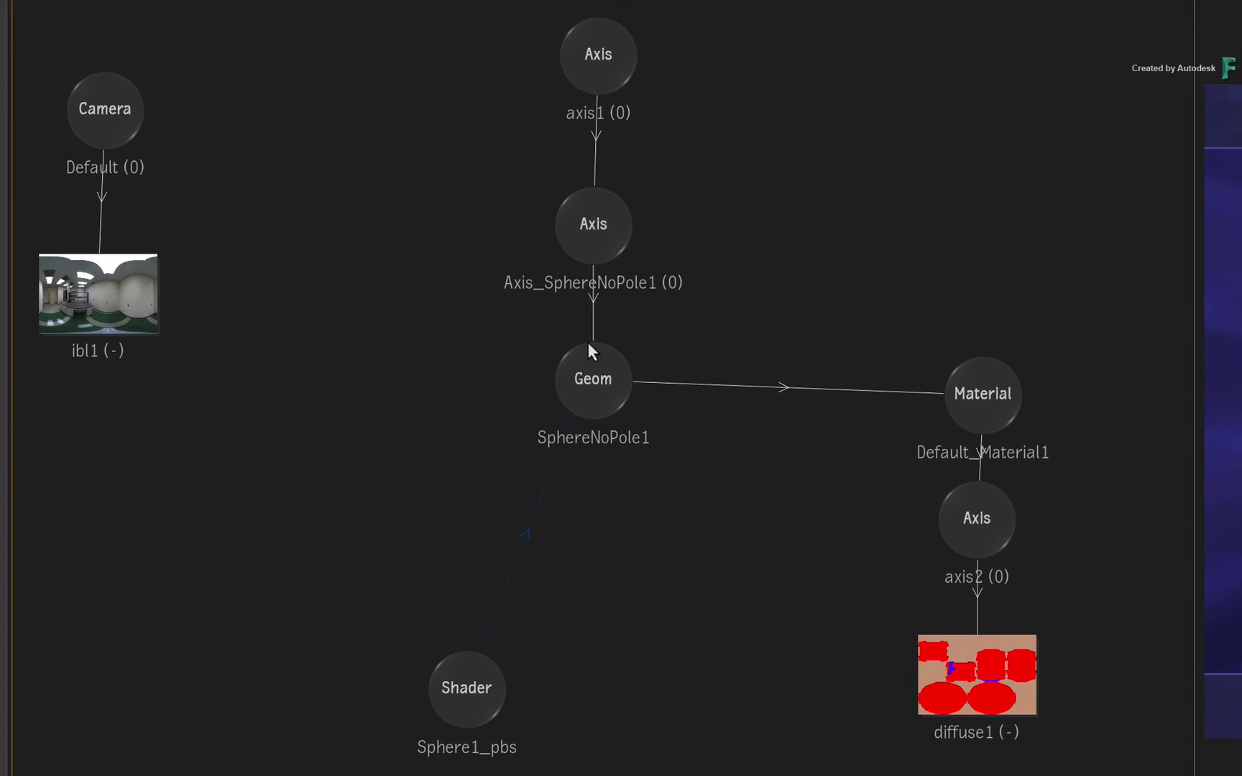
Lower axis1's X rotation from 45° to about 11°, then select SphereNoPole1.
left_click(595, 68)
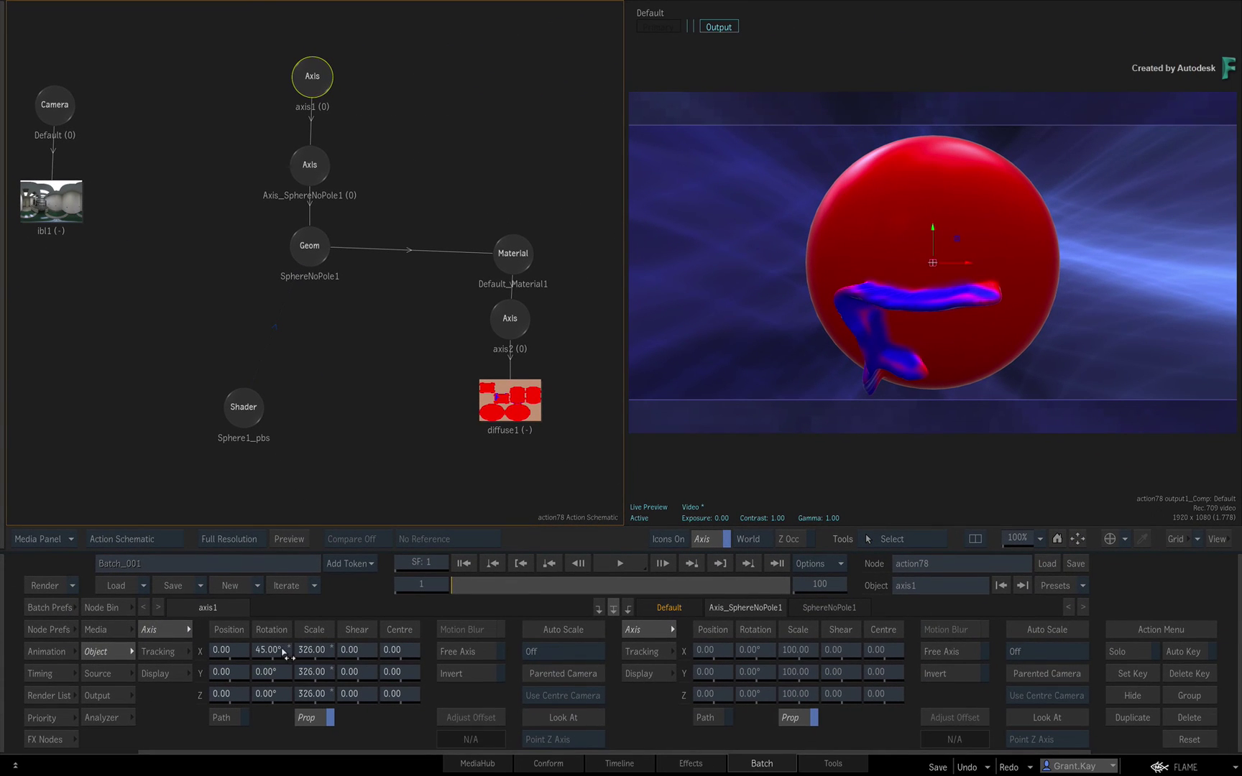
mouse_move(280, 657)
left_mouse_down()
mouse_move(259, 657)
mouse_move(270, 660)
left_mouse_up()
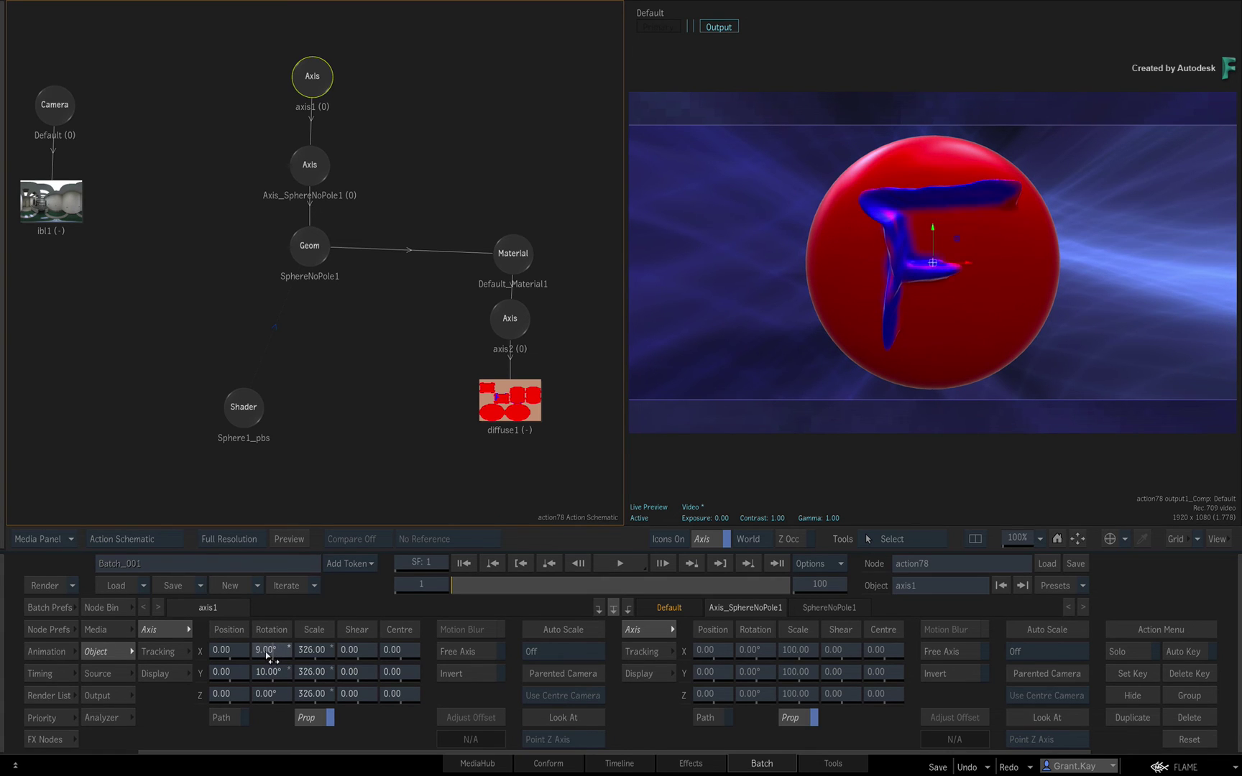
mouse_move(271, 658)
left_mouse_down()
mouse_move(324, 651)
mouse_move(312, 647)
left_mouse_up()
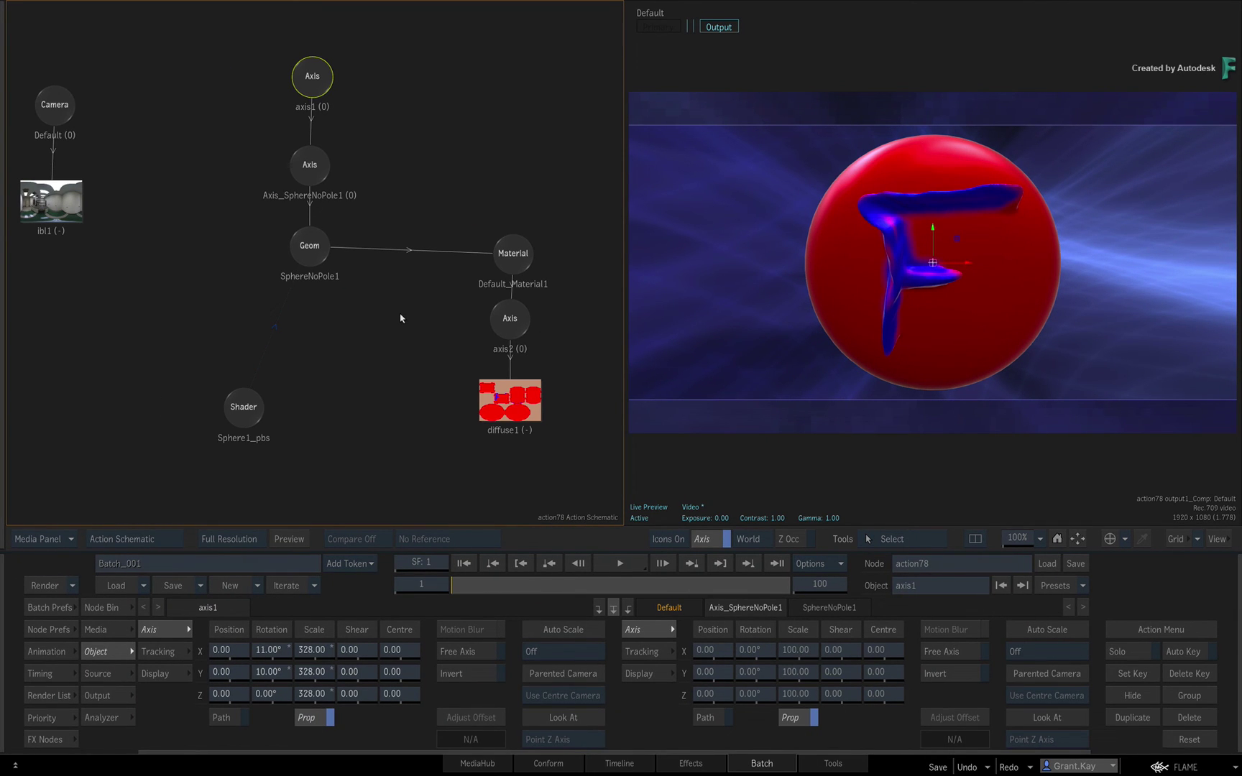
left_click(311, 257)
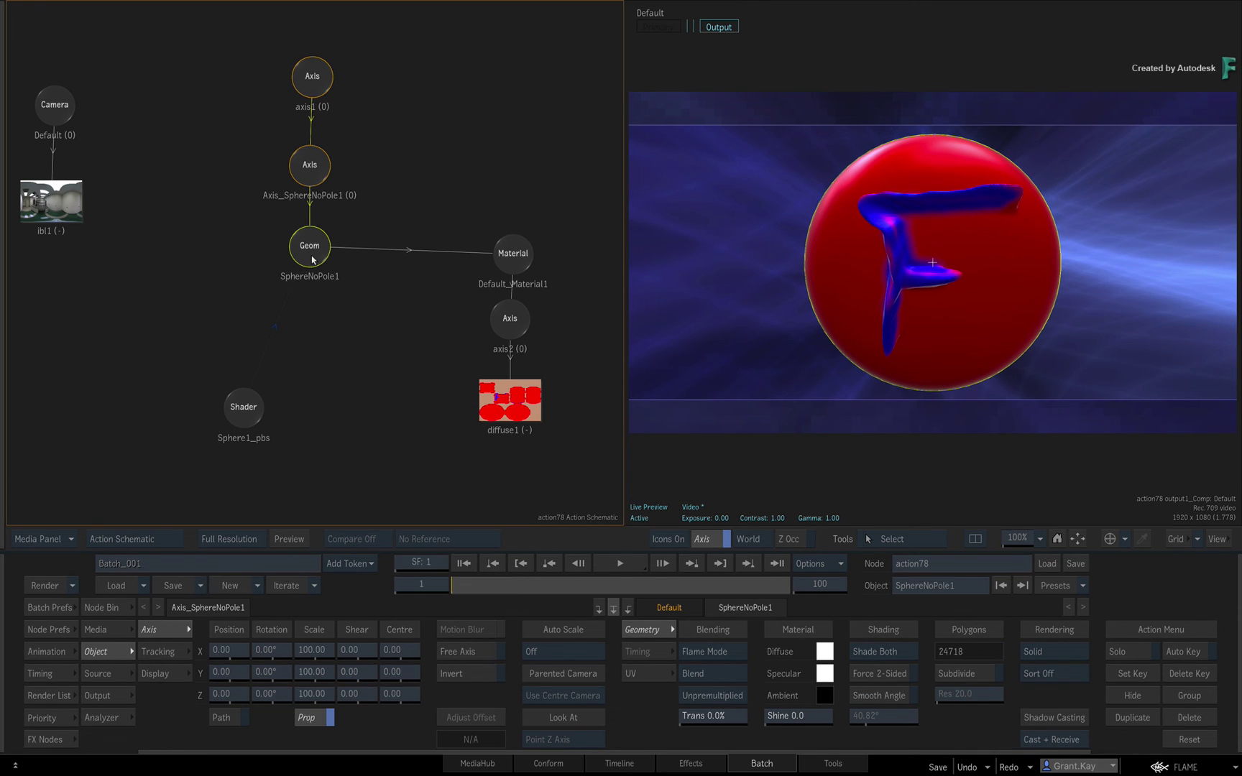
Scale axis1 down to 312 and reposition the Sphere1_pbs shader and material nodes.
right_click(313, 256)
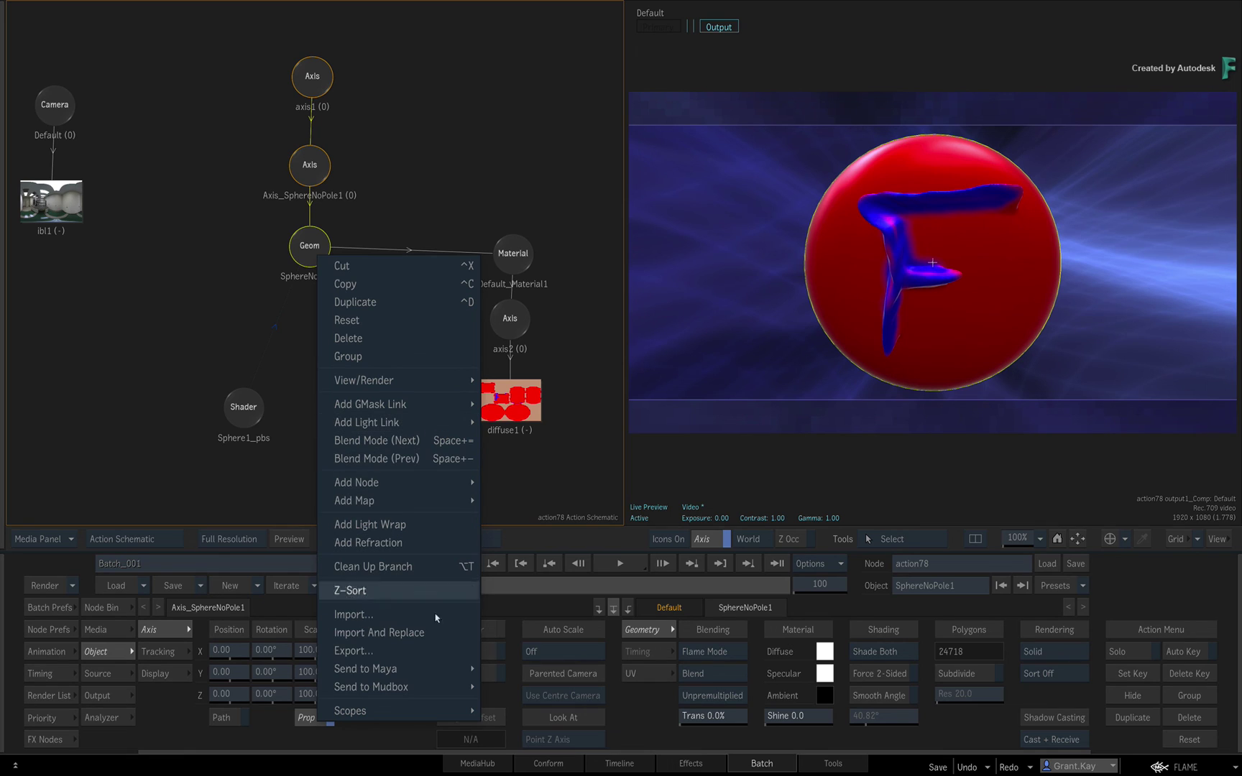
mouse_move(371, 687)
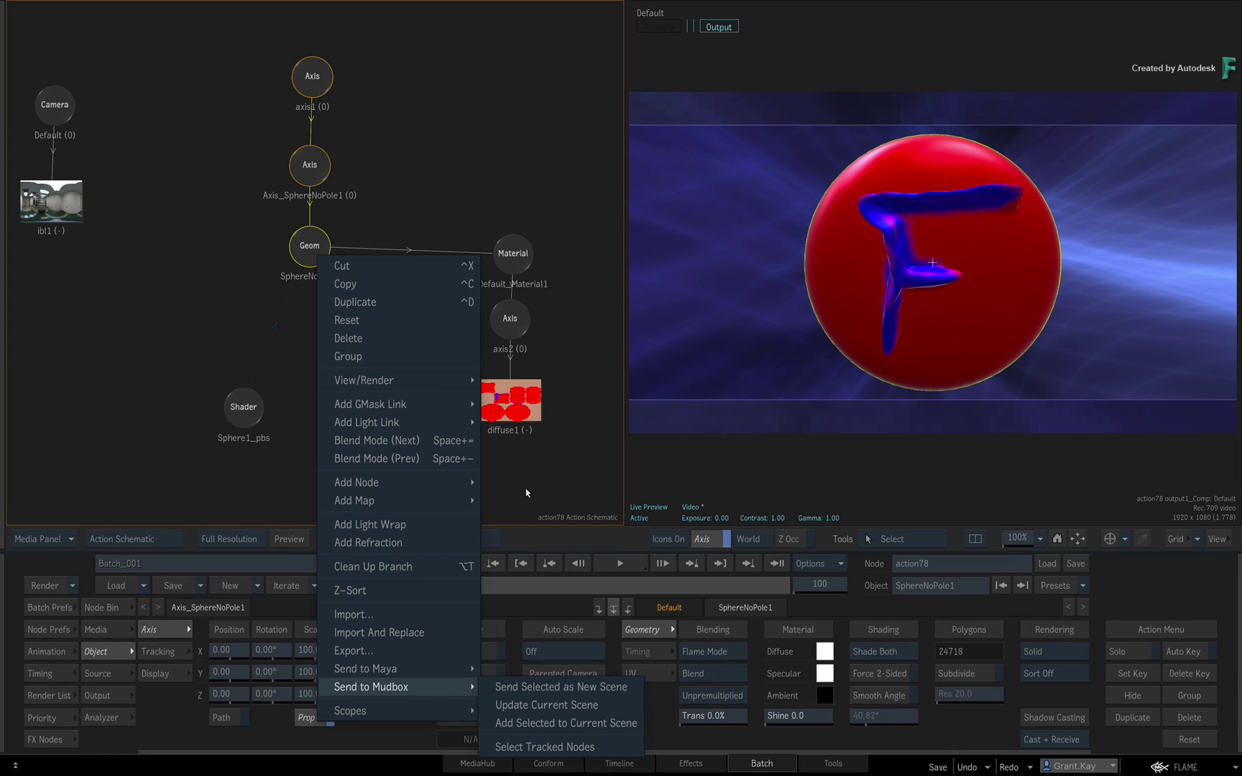
left_click(541, 746)
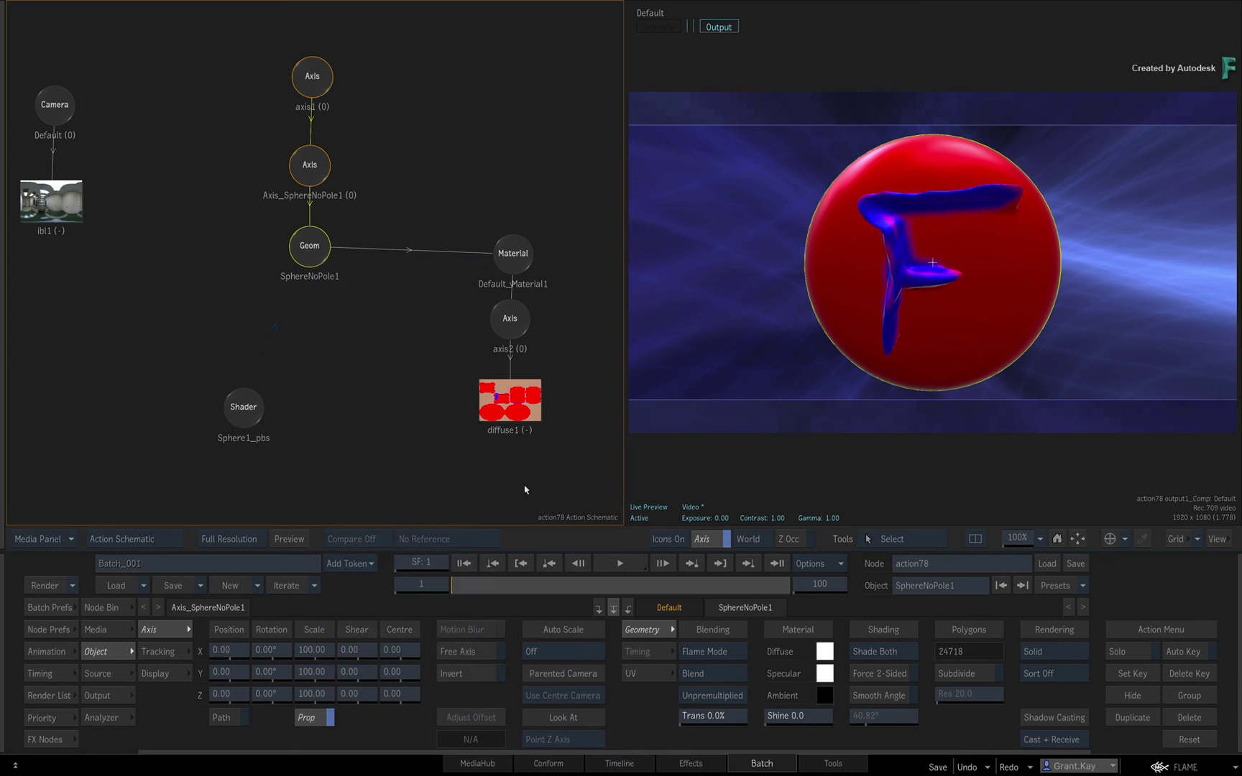
left_click(312, 76)
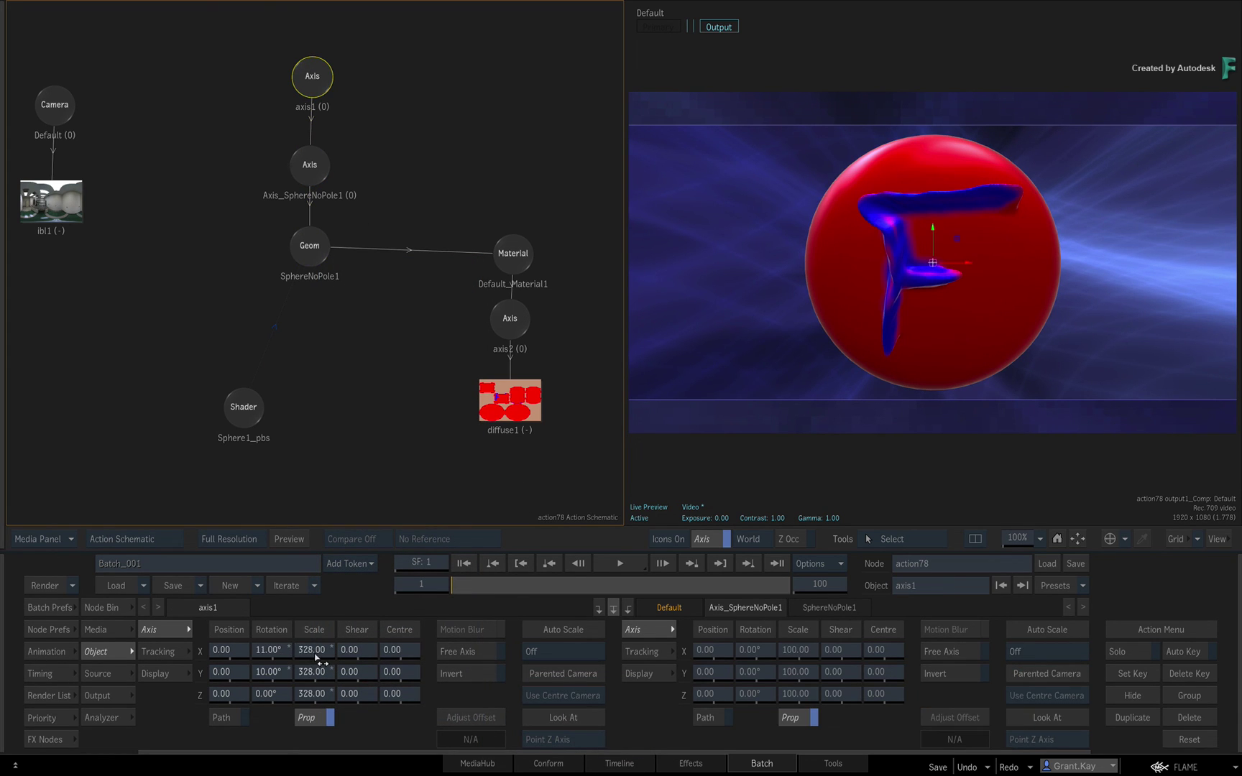
mouse_move(316, 660)
left_mouse_down()
mouse_move(266, 660)
mouse_move(319, 648)
left_mouse_up()
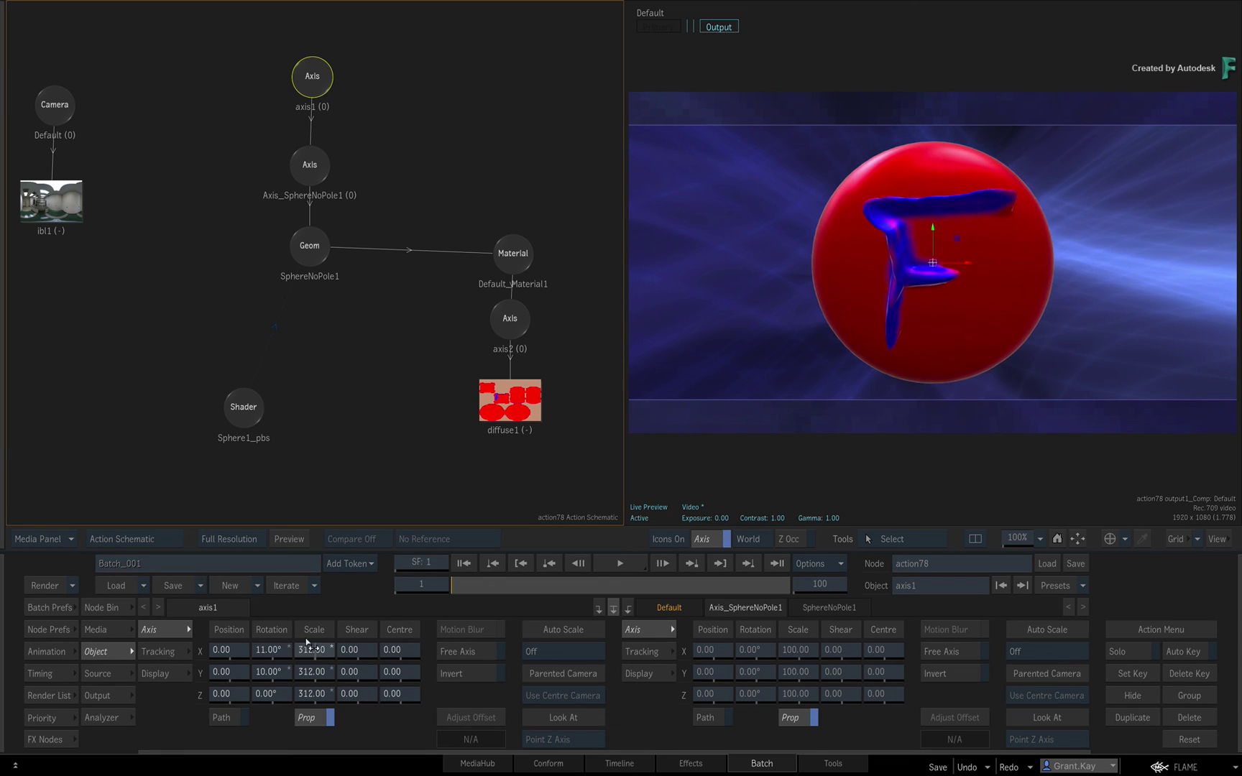
left_click_drag(250, 408, 316, 363)
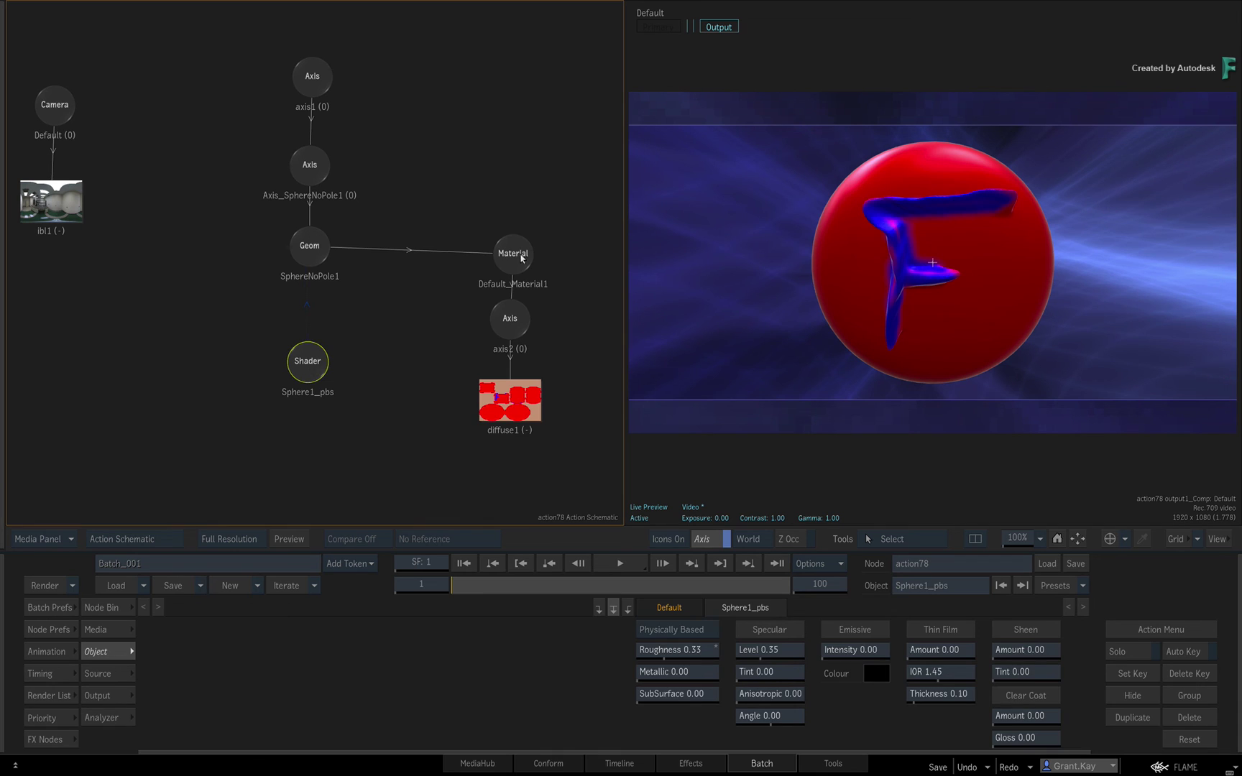
left_click_drag(524, 258, 459, 257)
Deselect all nodes and show the Node Bin listing Promo_Background_4.
left_click(517, 284)
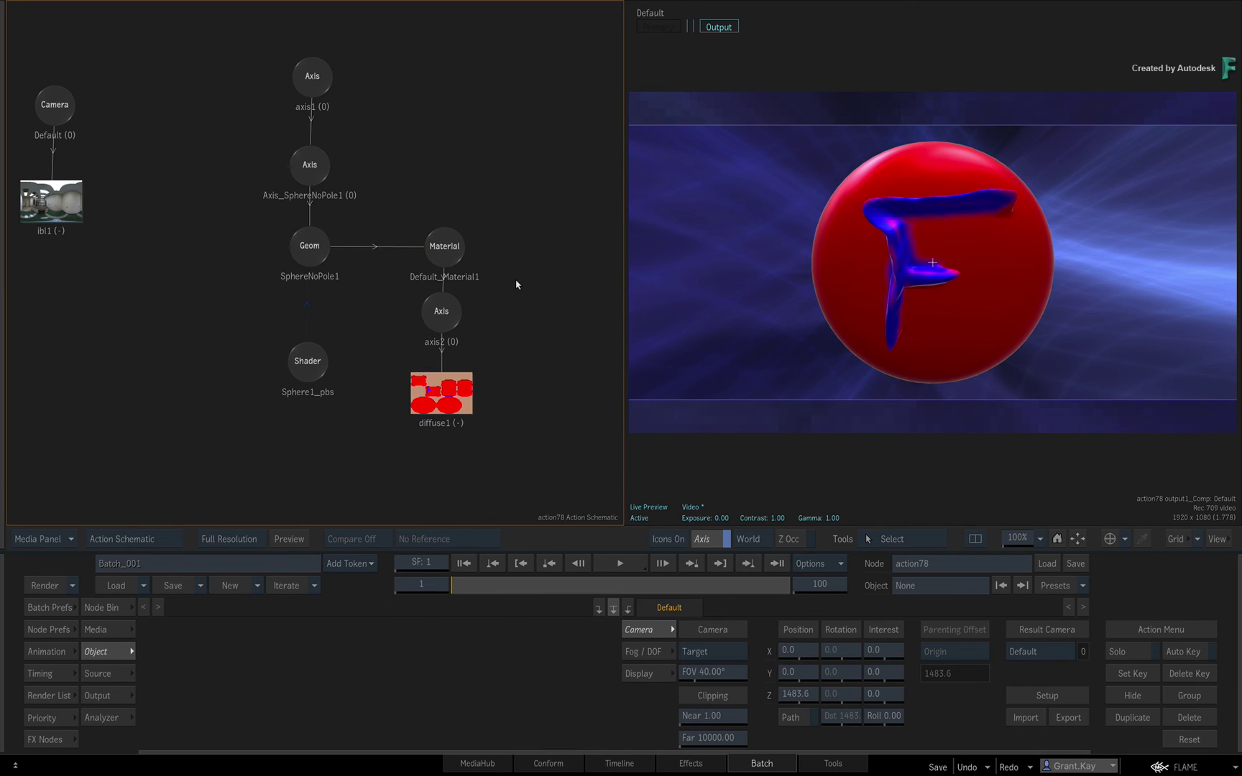
left_click(122, 604)
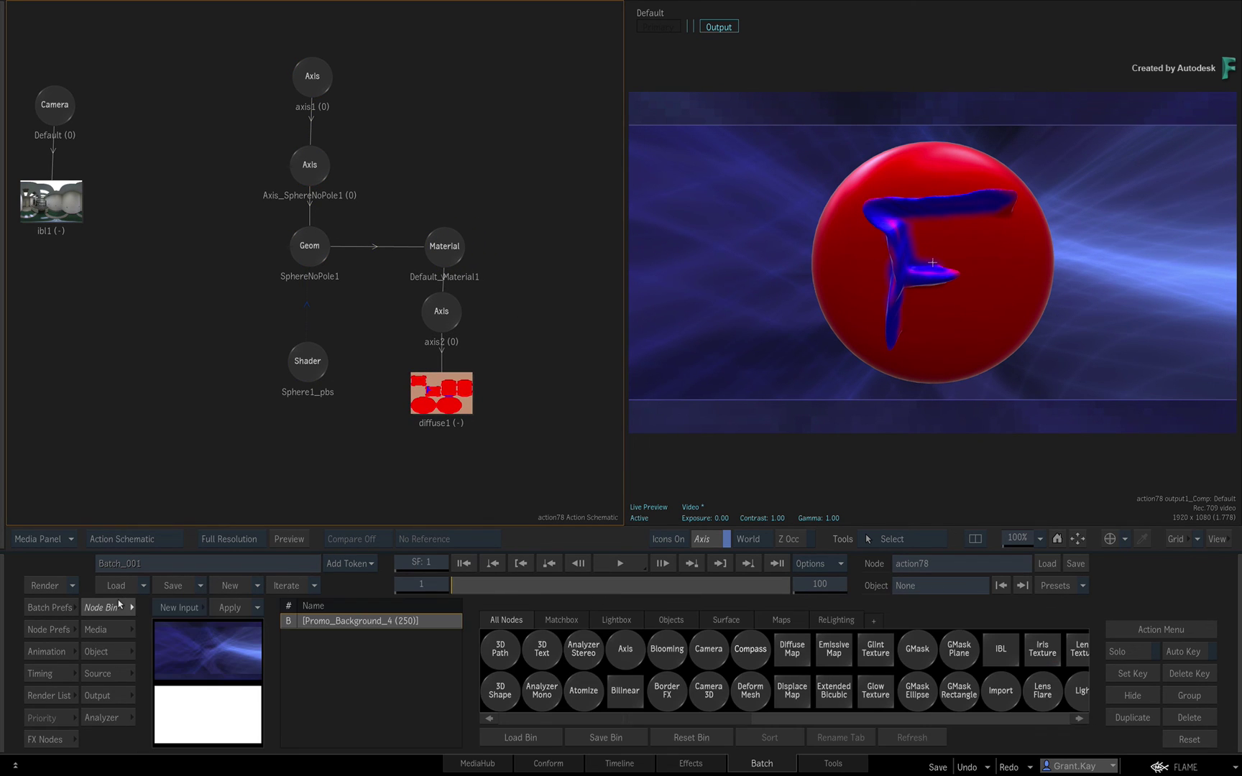